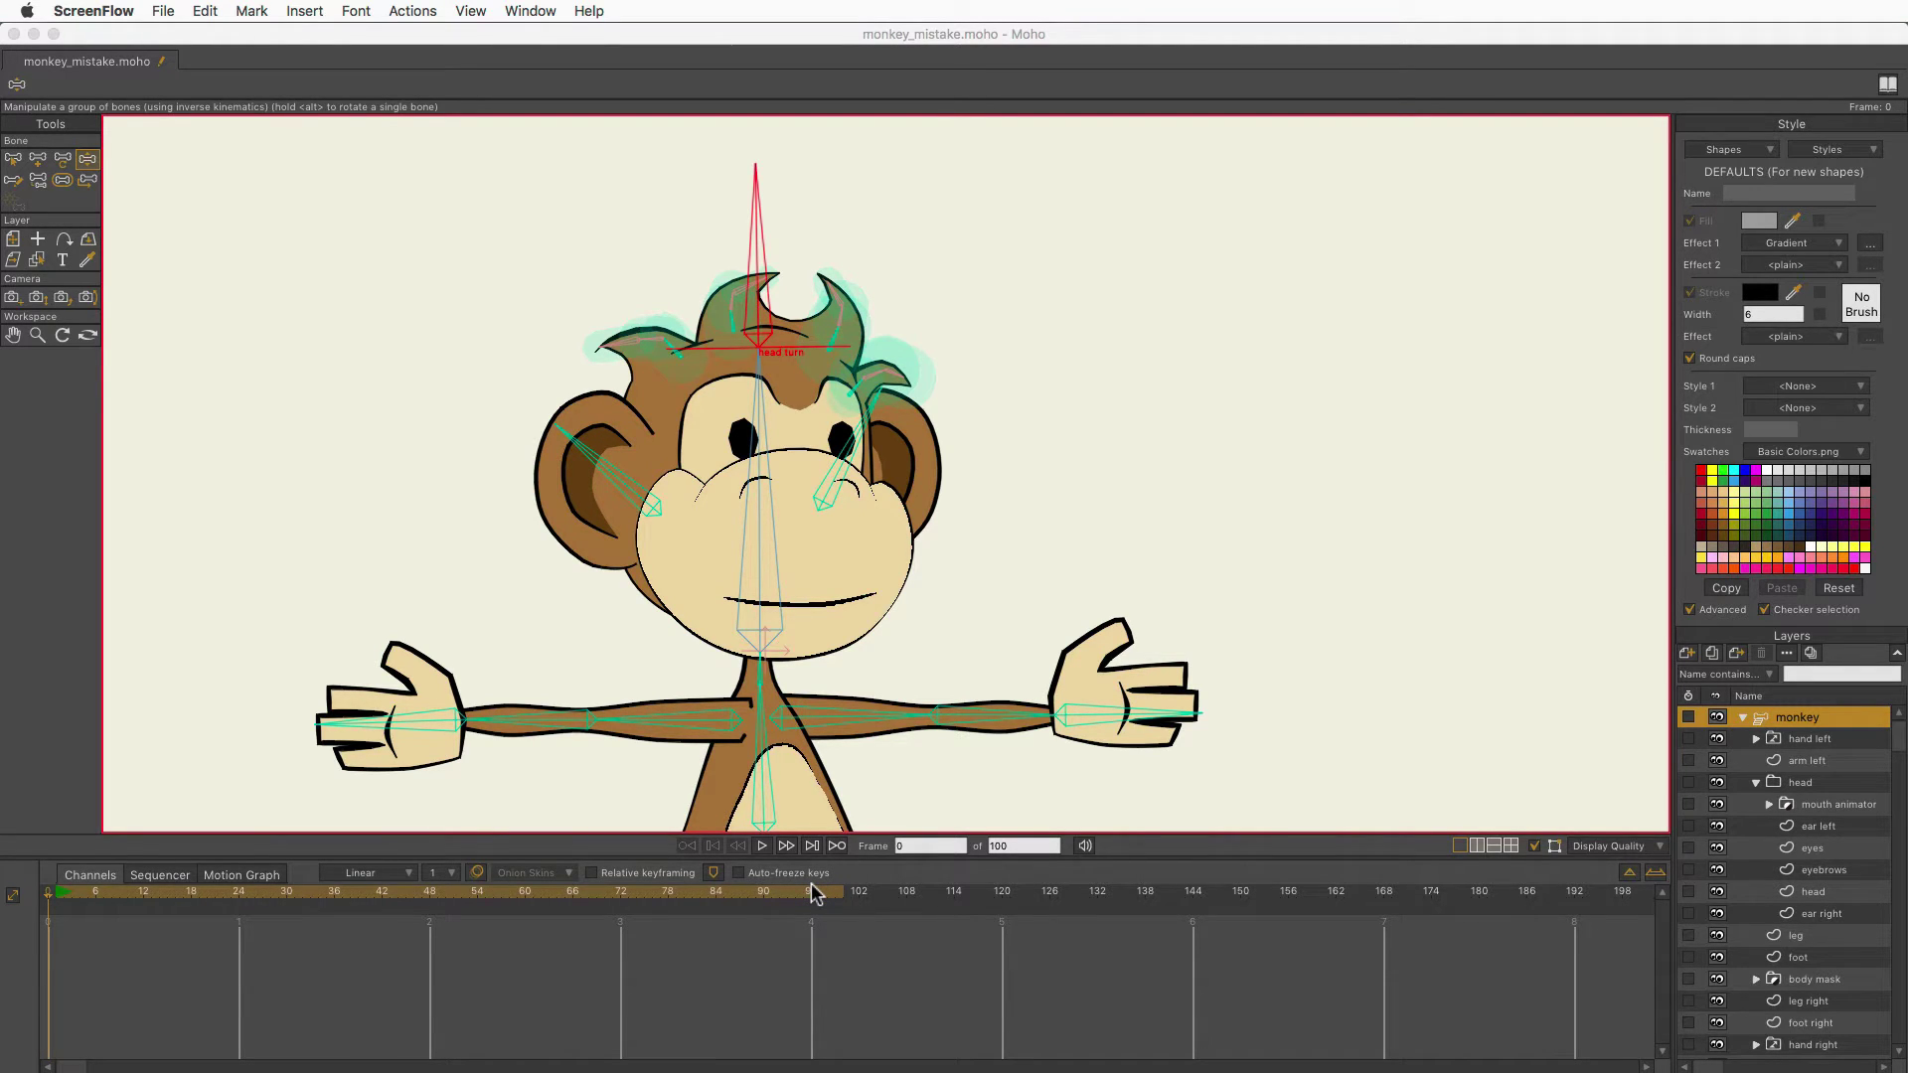
# With the head layer selected, examine the head turn bone's constraints, including its angle limits and the Independent angle option.
pyautogui.click(36, 336)
pyautogui.moveTo(1052, 564); pyautogui.dragTo(1093, 1072)
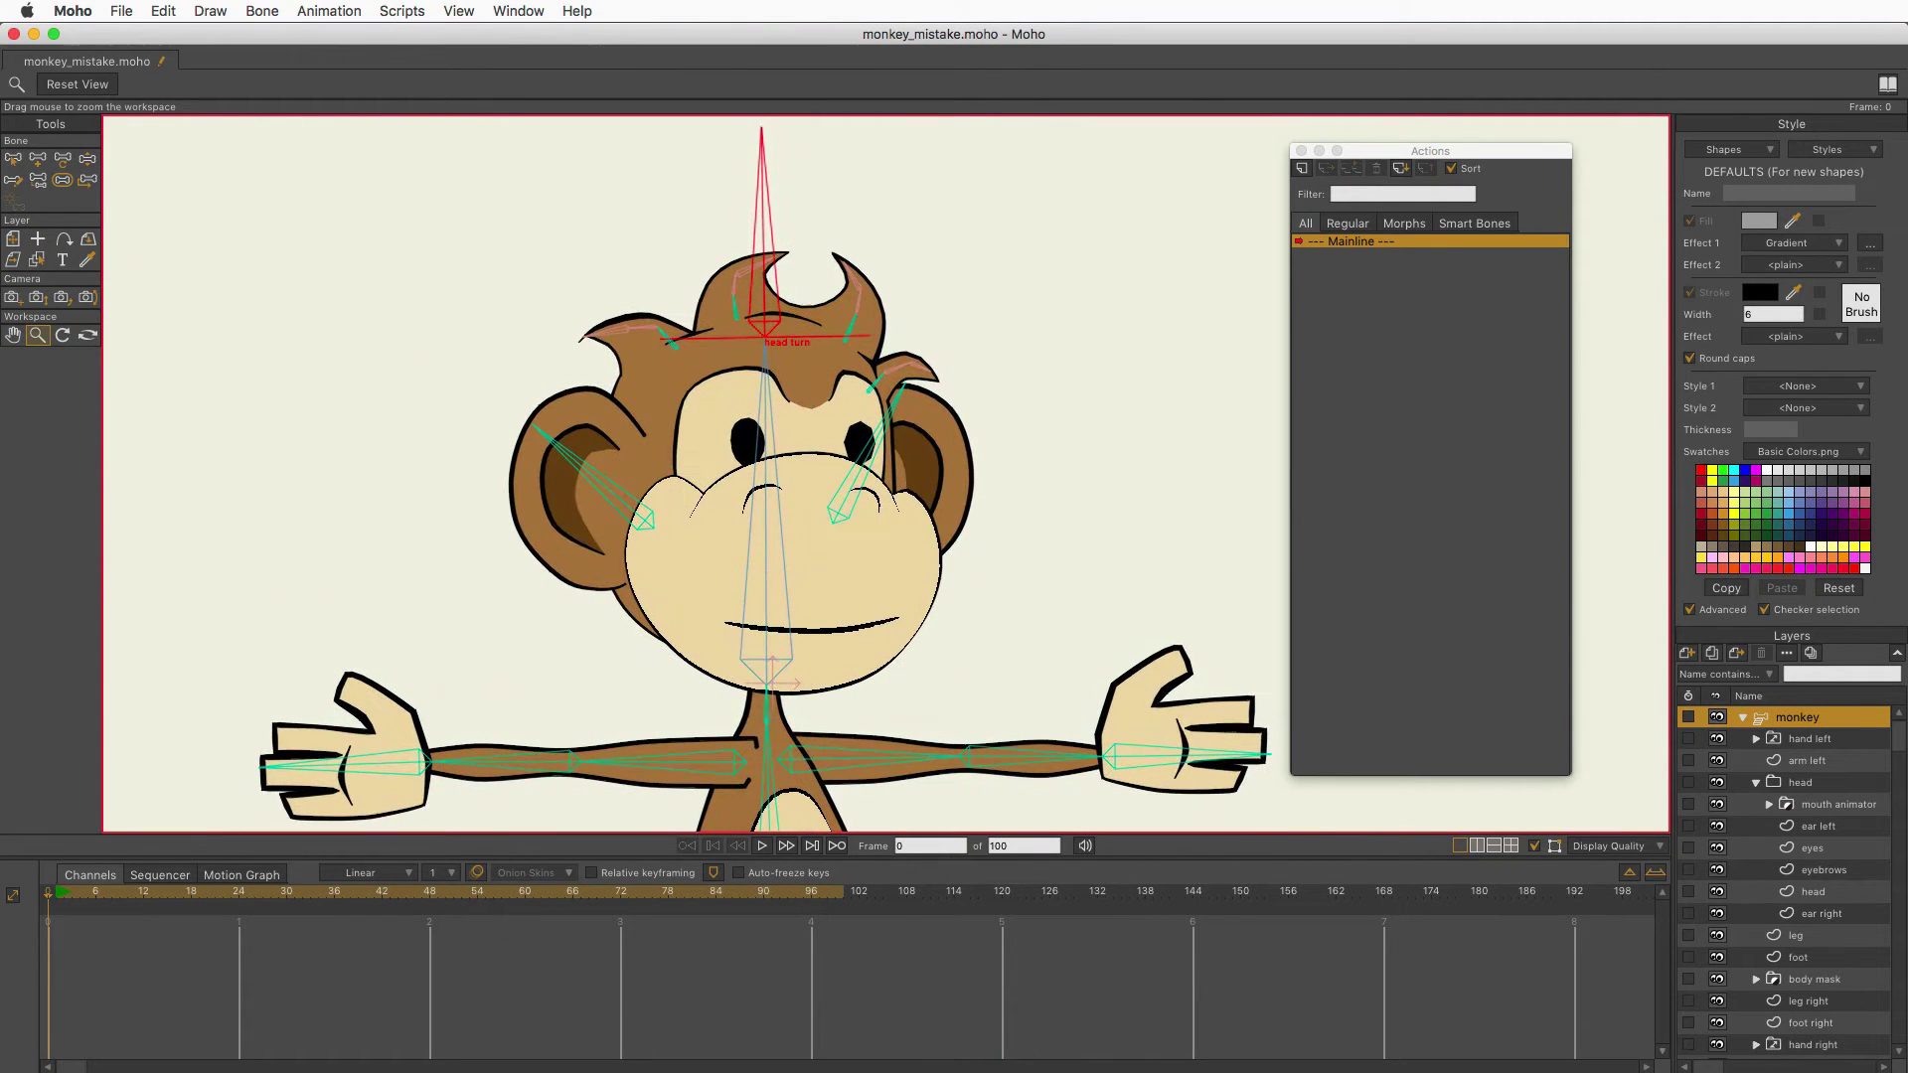
pyautogui.moveTo(1039, 668); pyautogui.dragTo(939, 675)
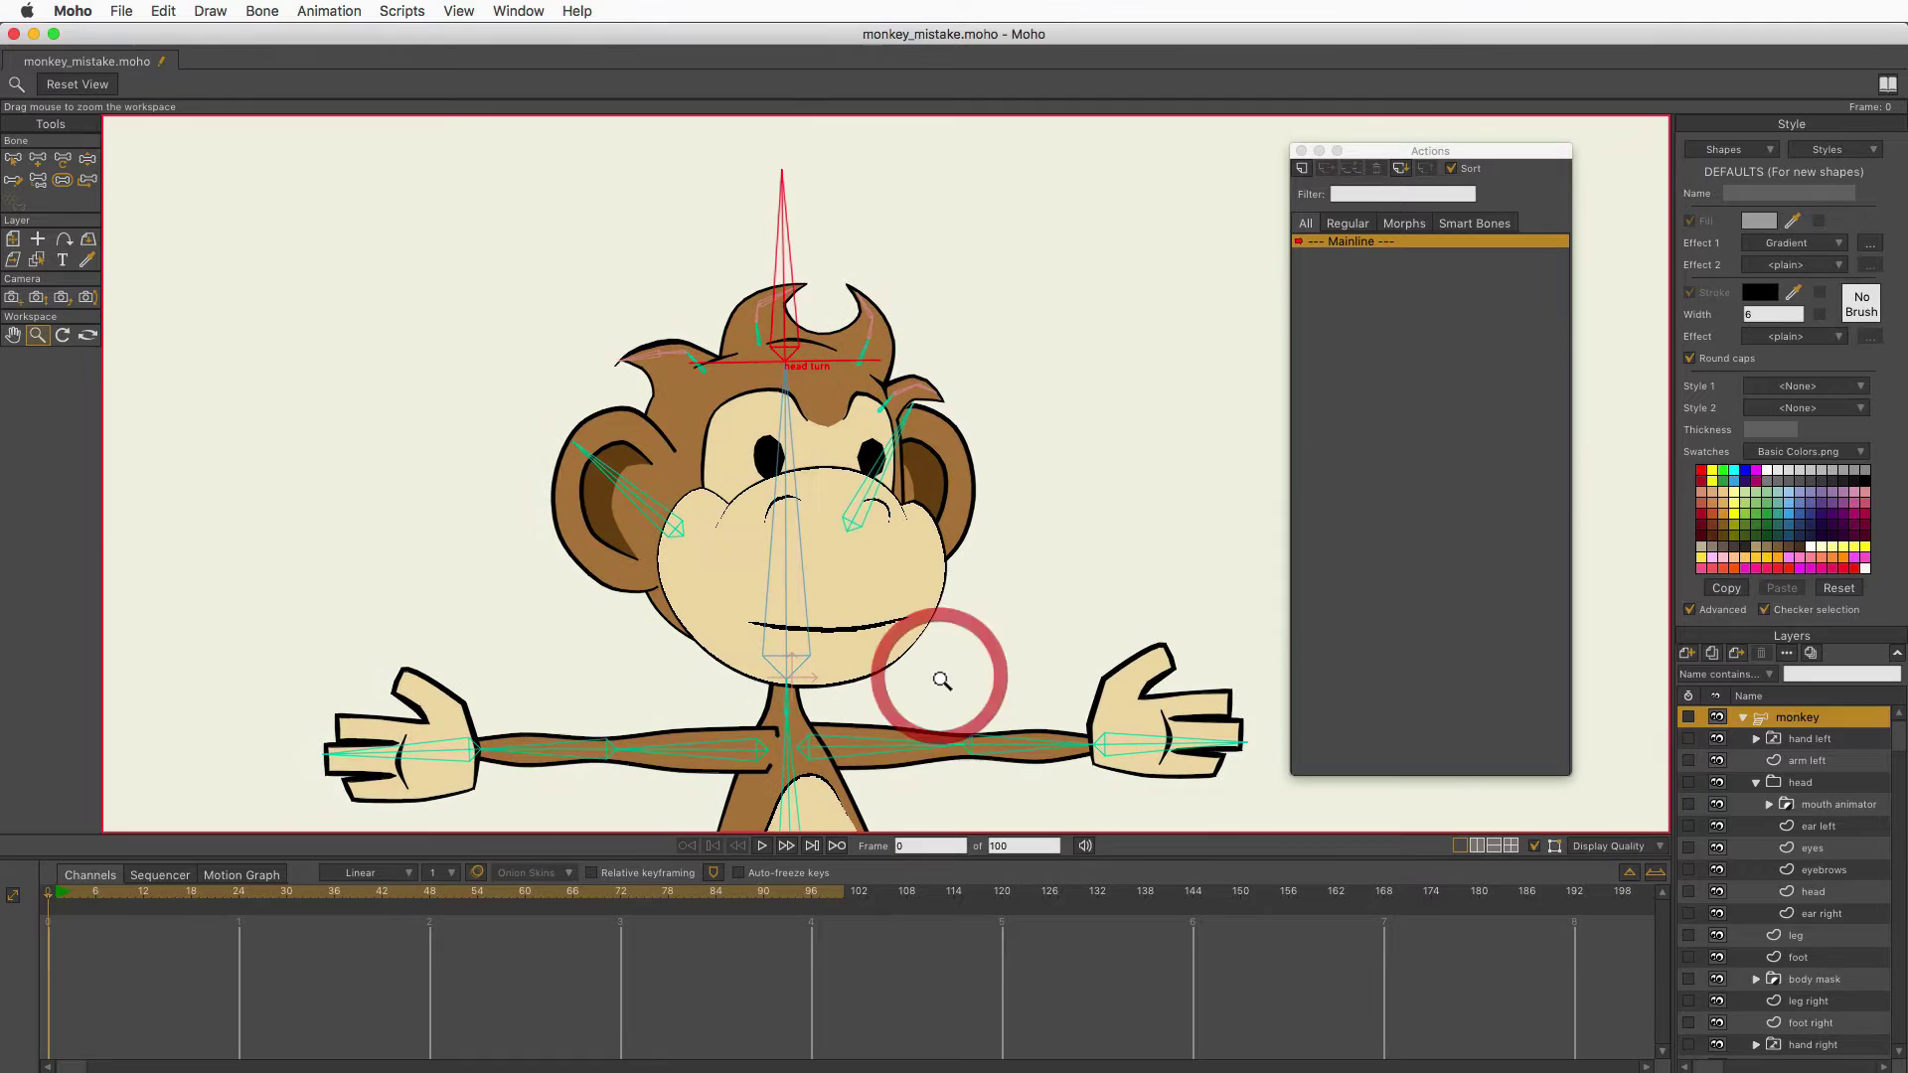
pyautogui.click(1816, 784)
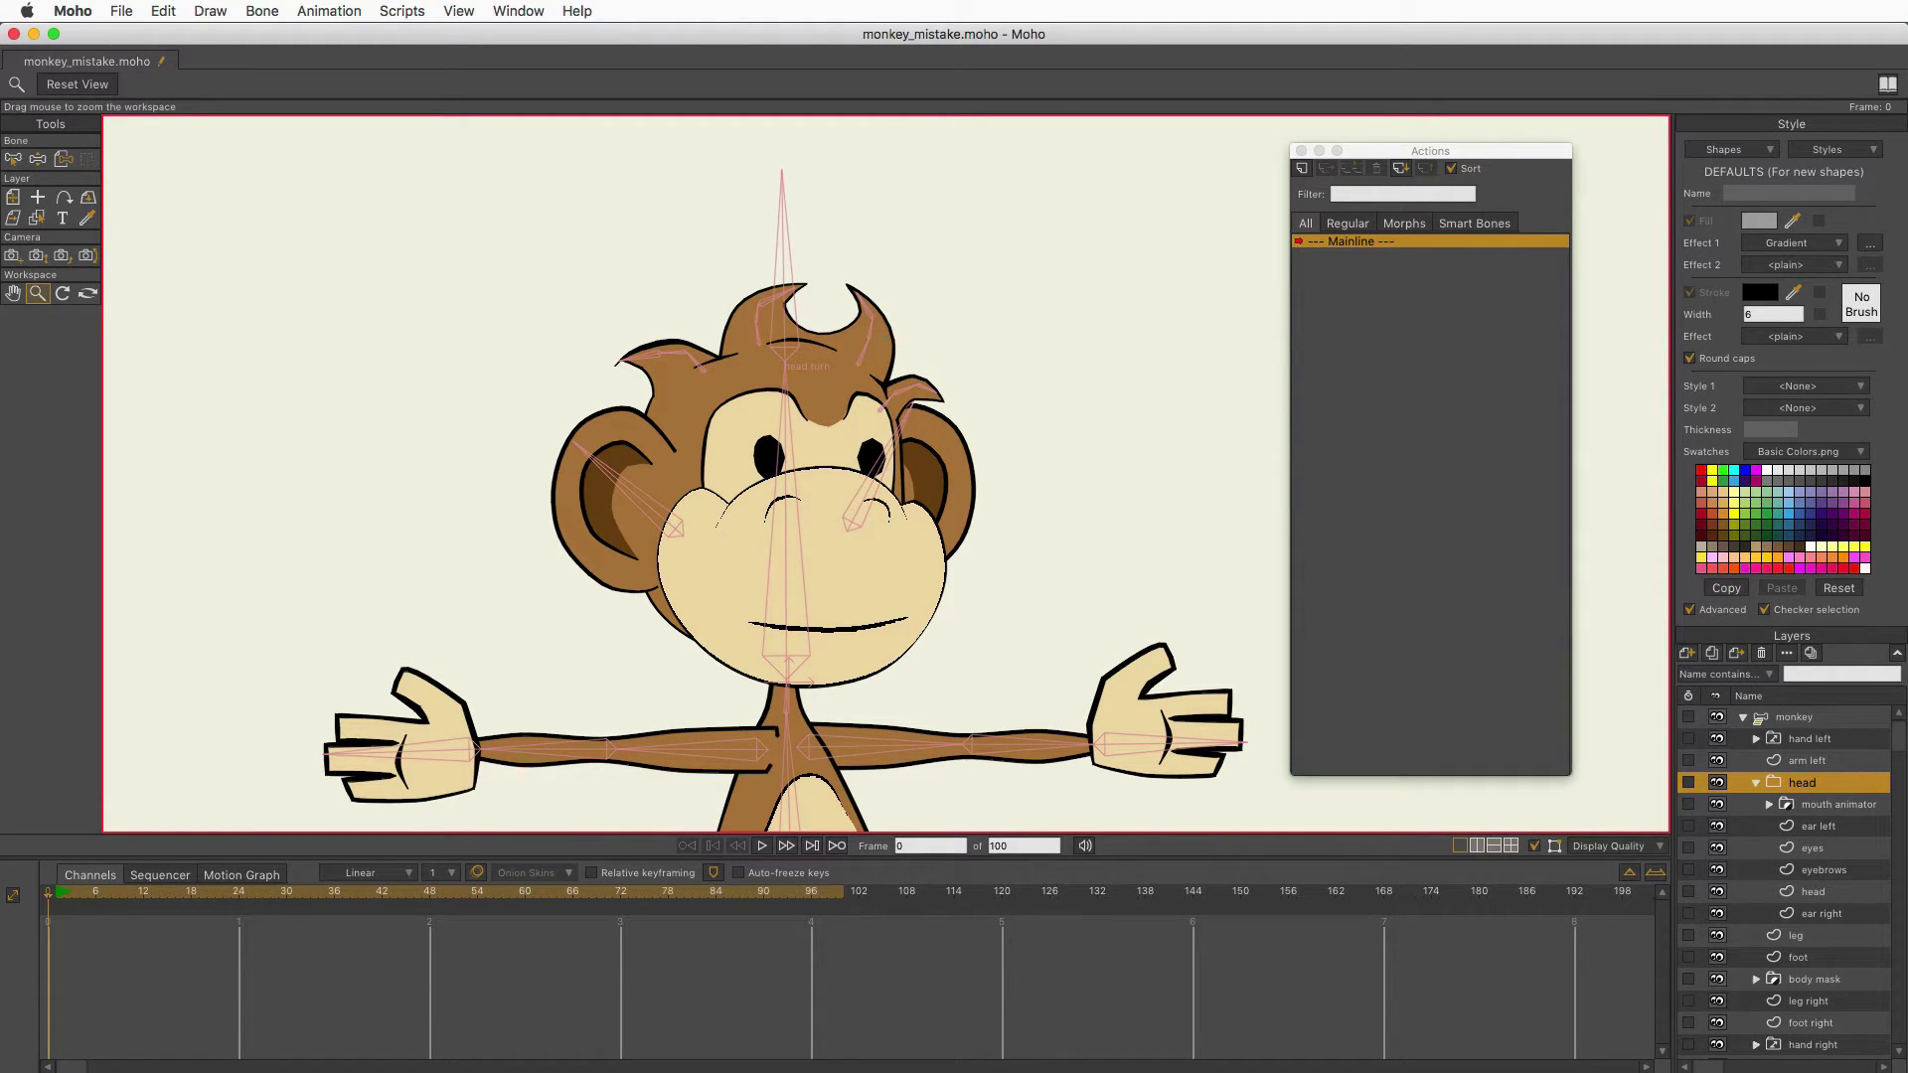
pyautogui.click(13, 158)
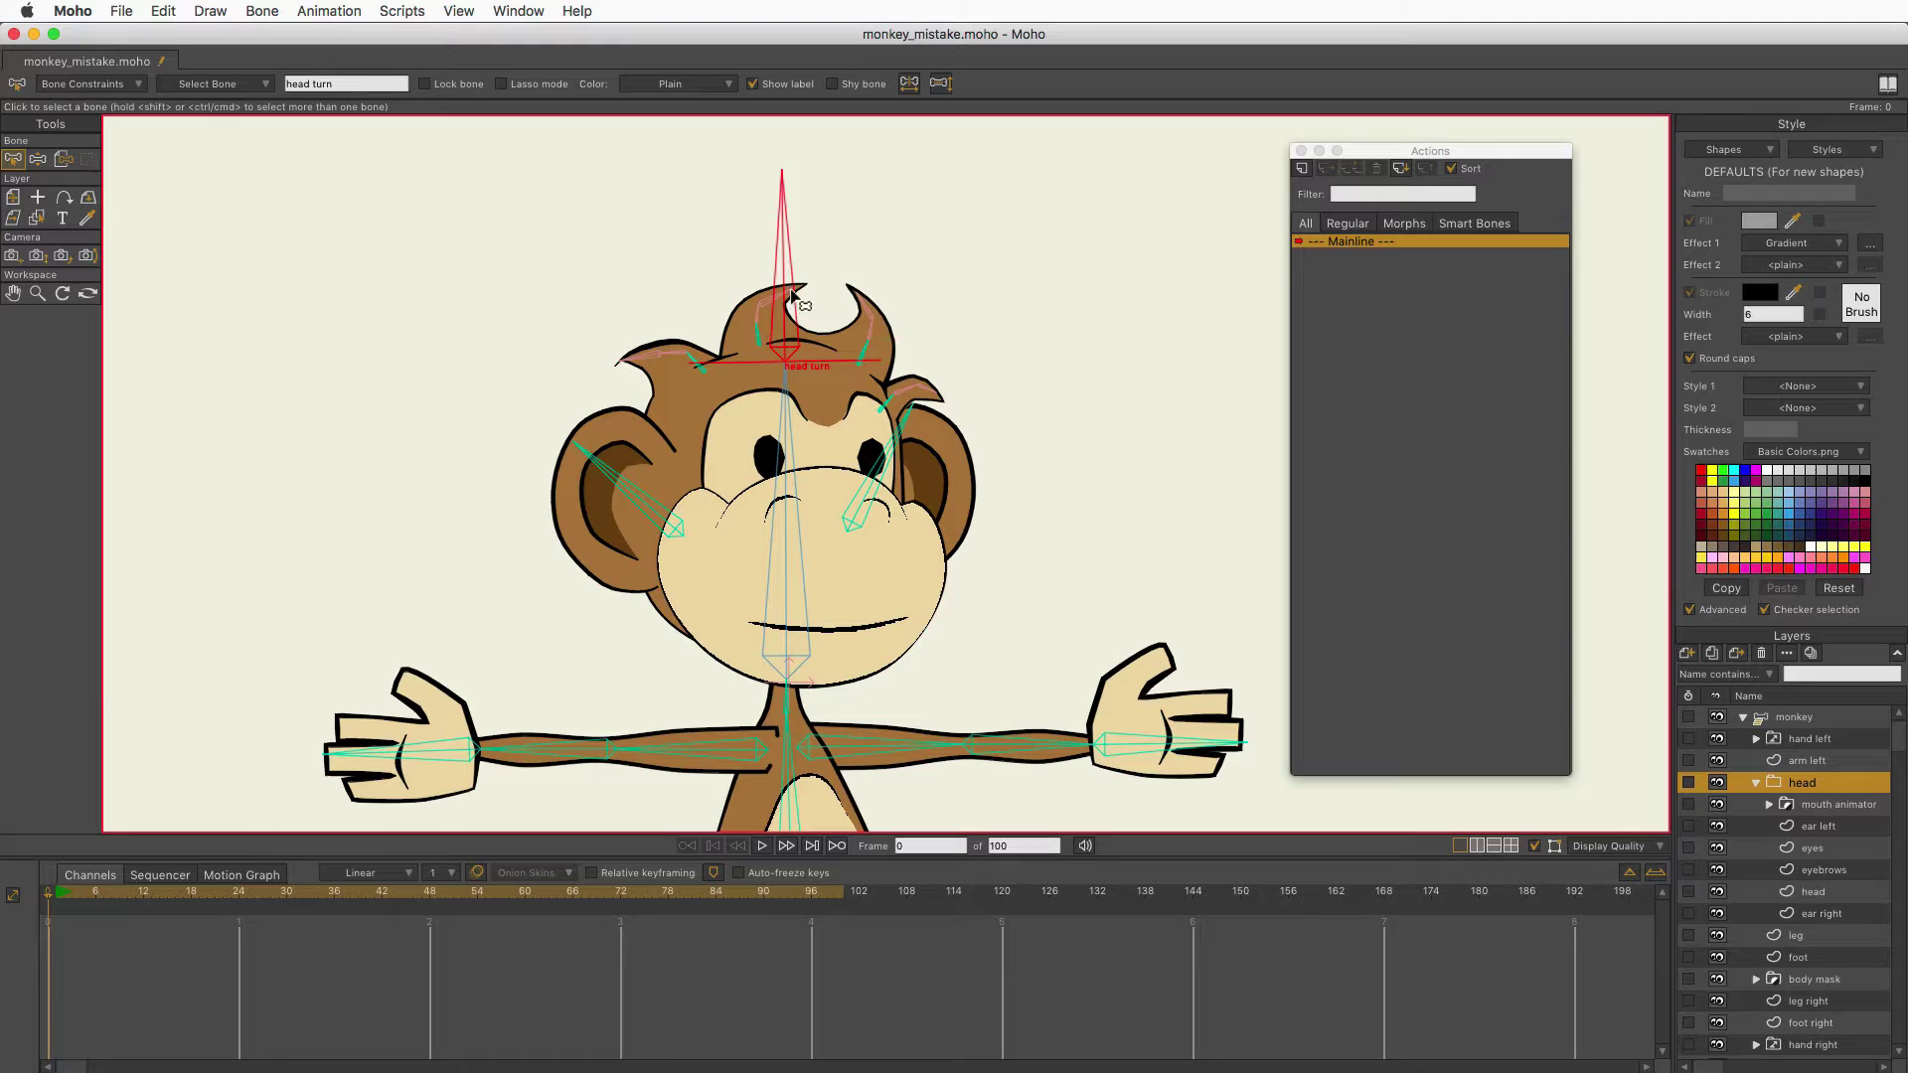
pyautogui.click(72, 83)
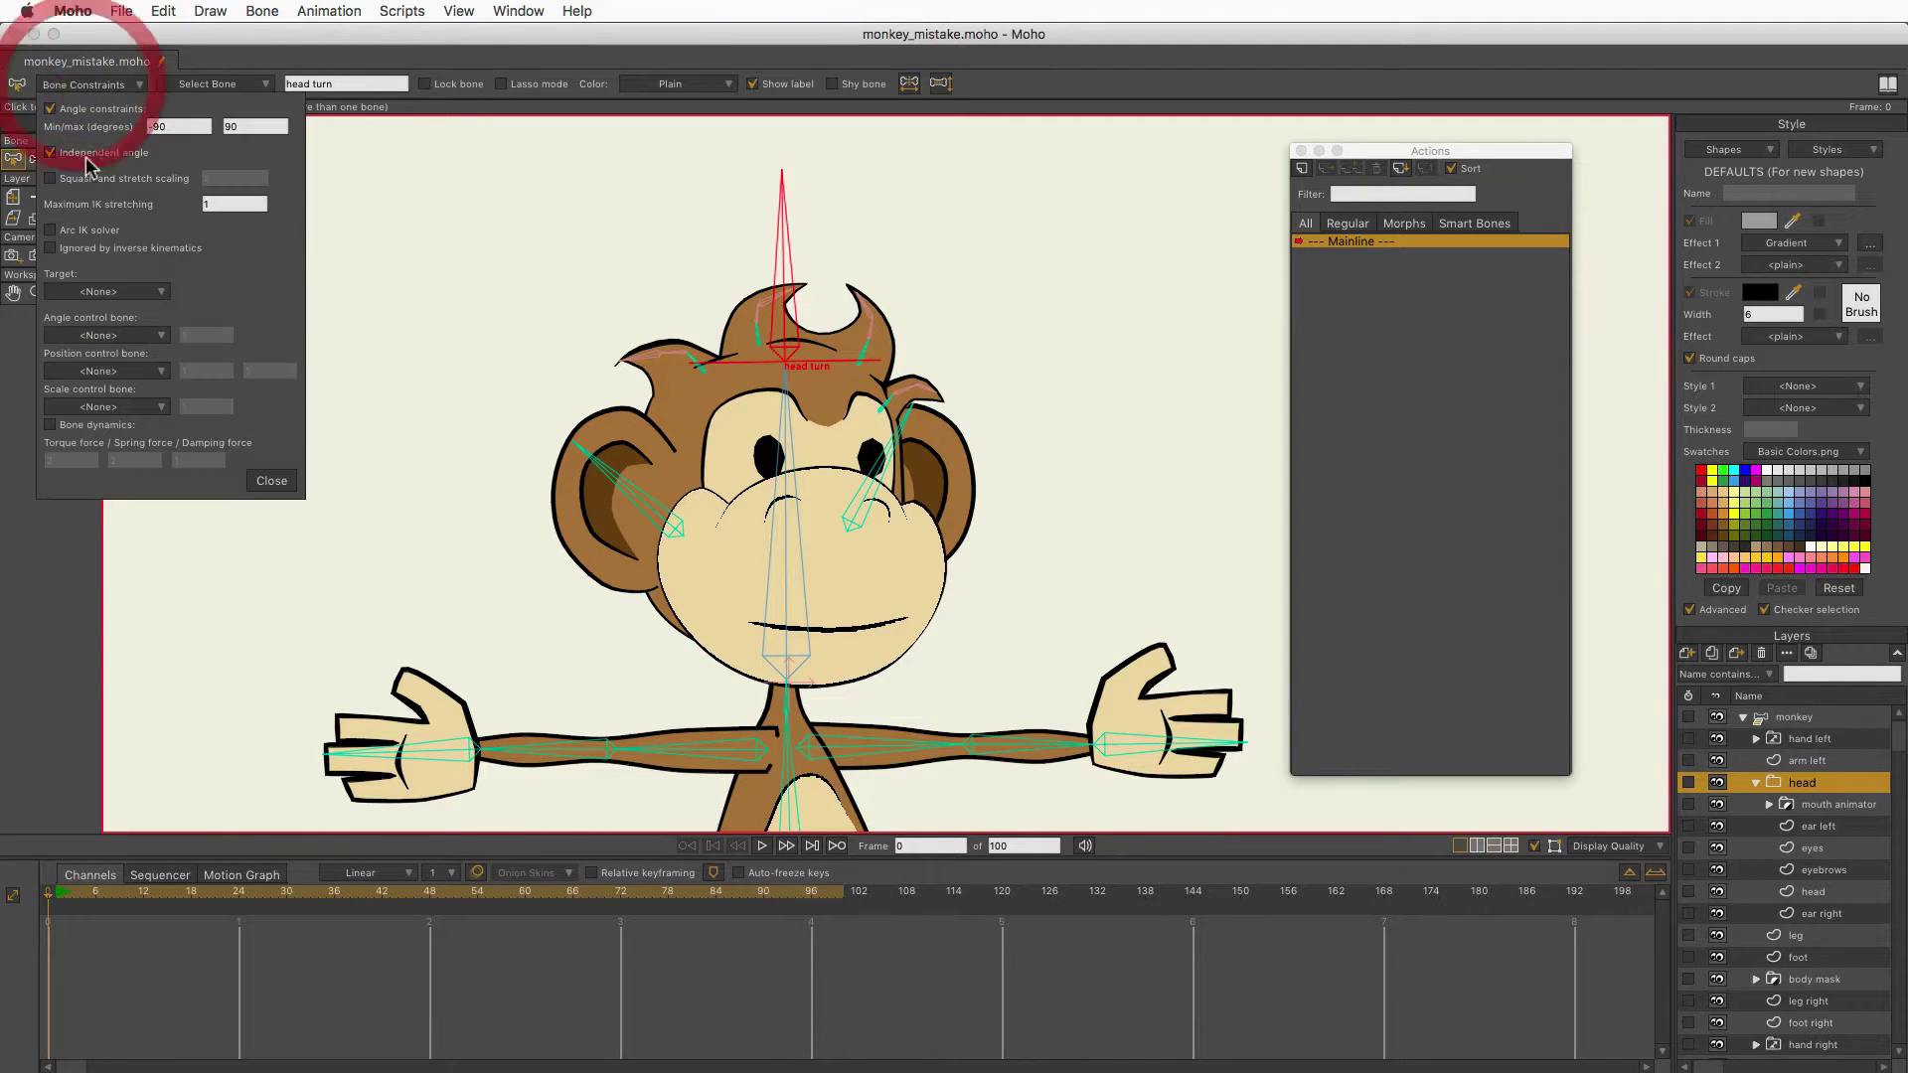
pyautogui.click(271, 480)
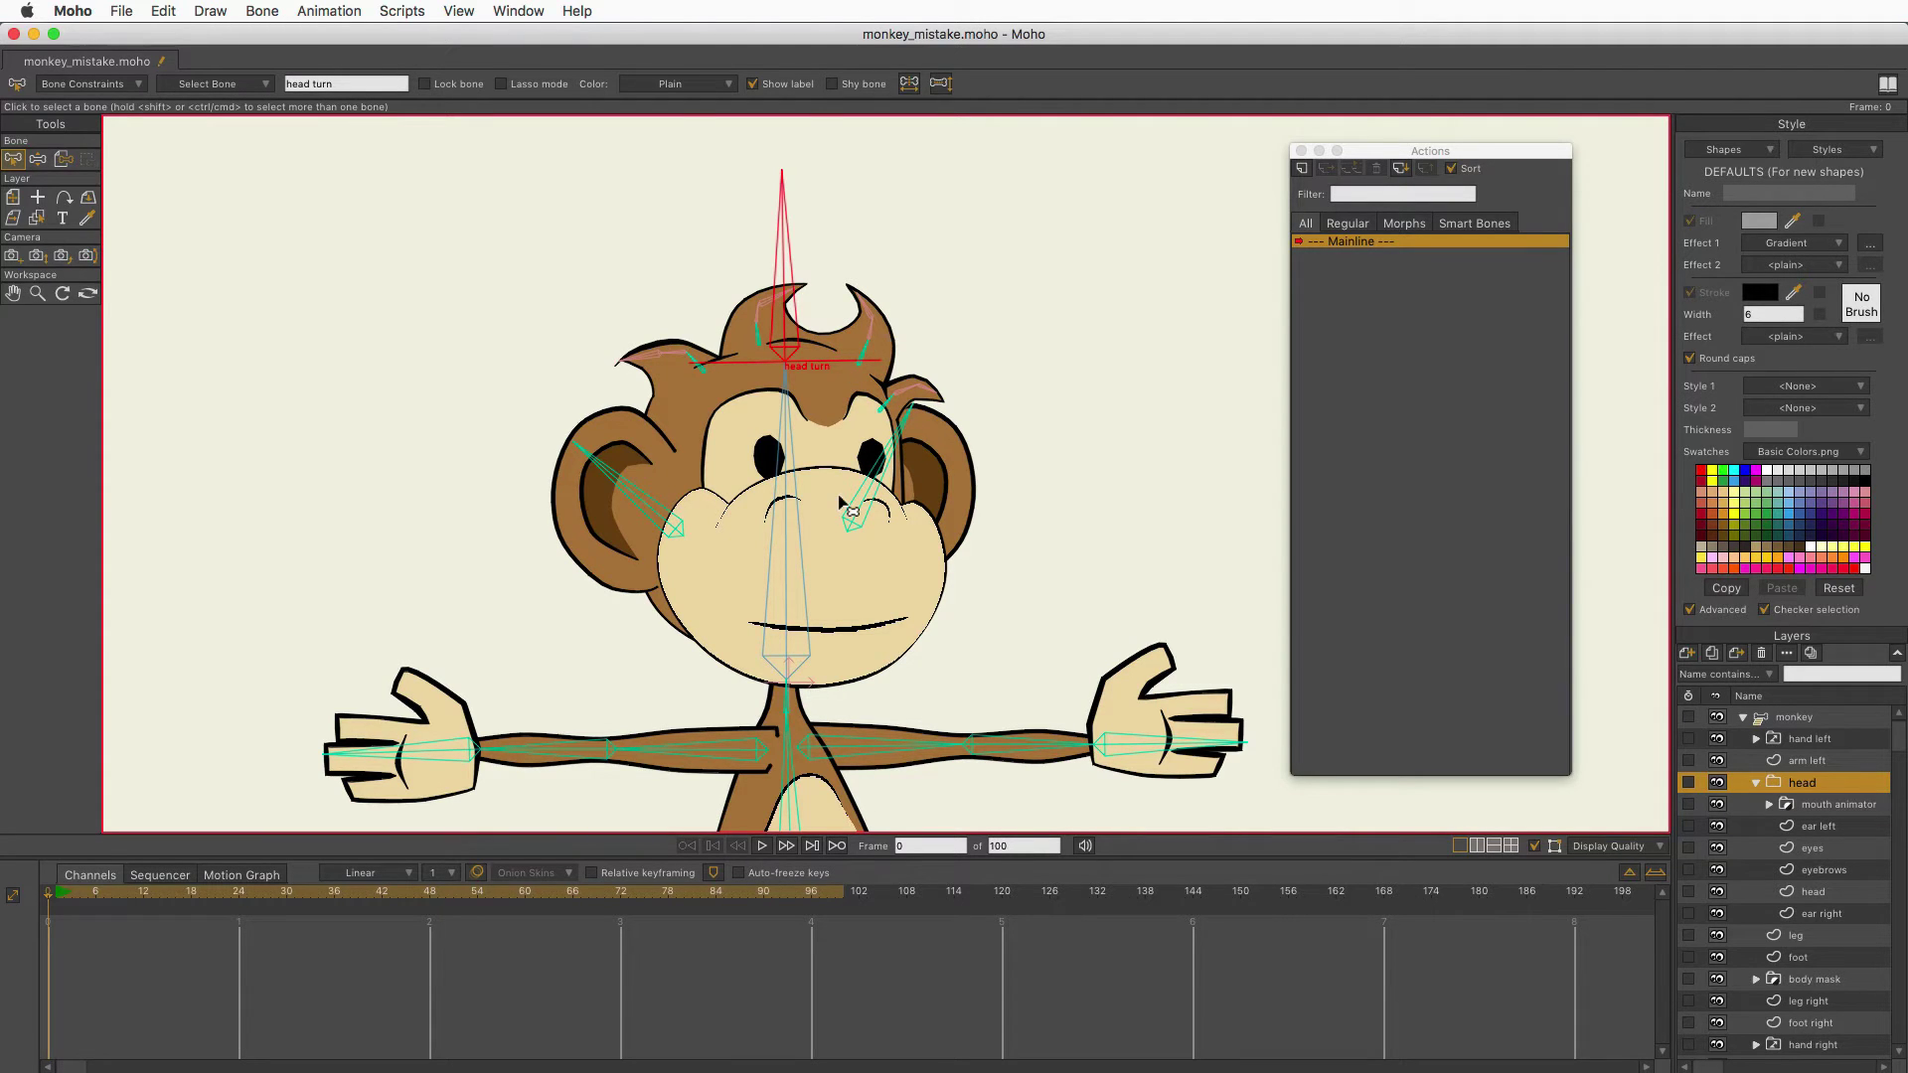
pyautogui.click(100, 85)
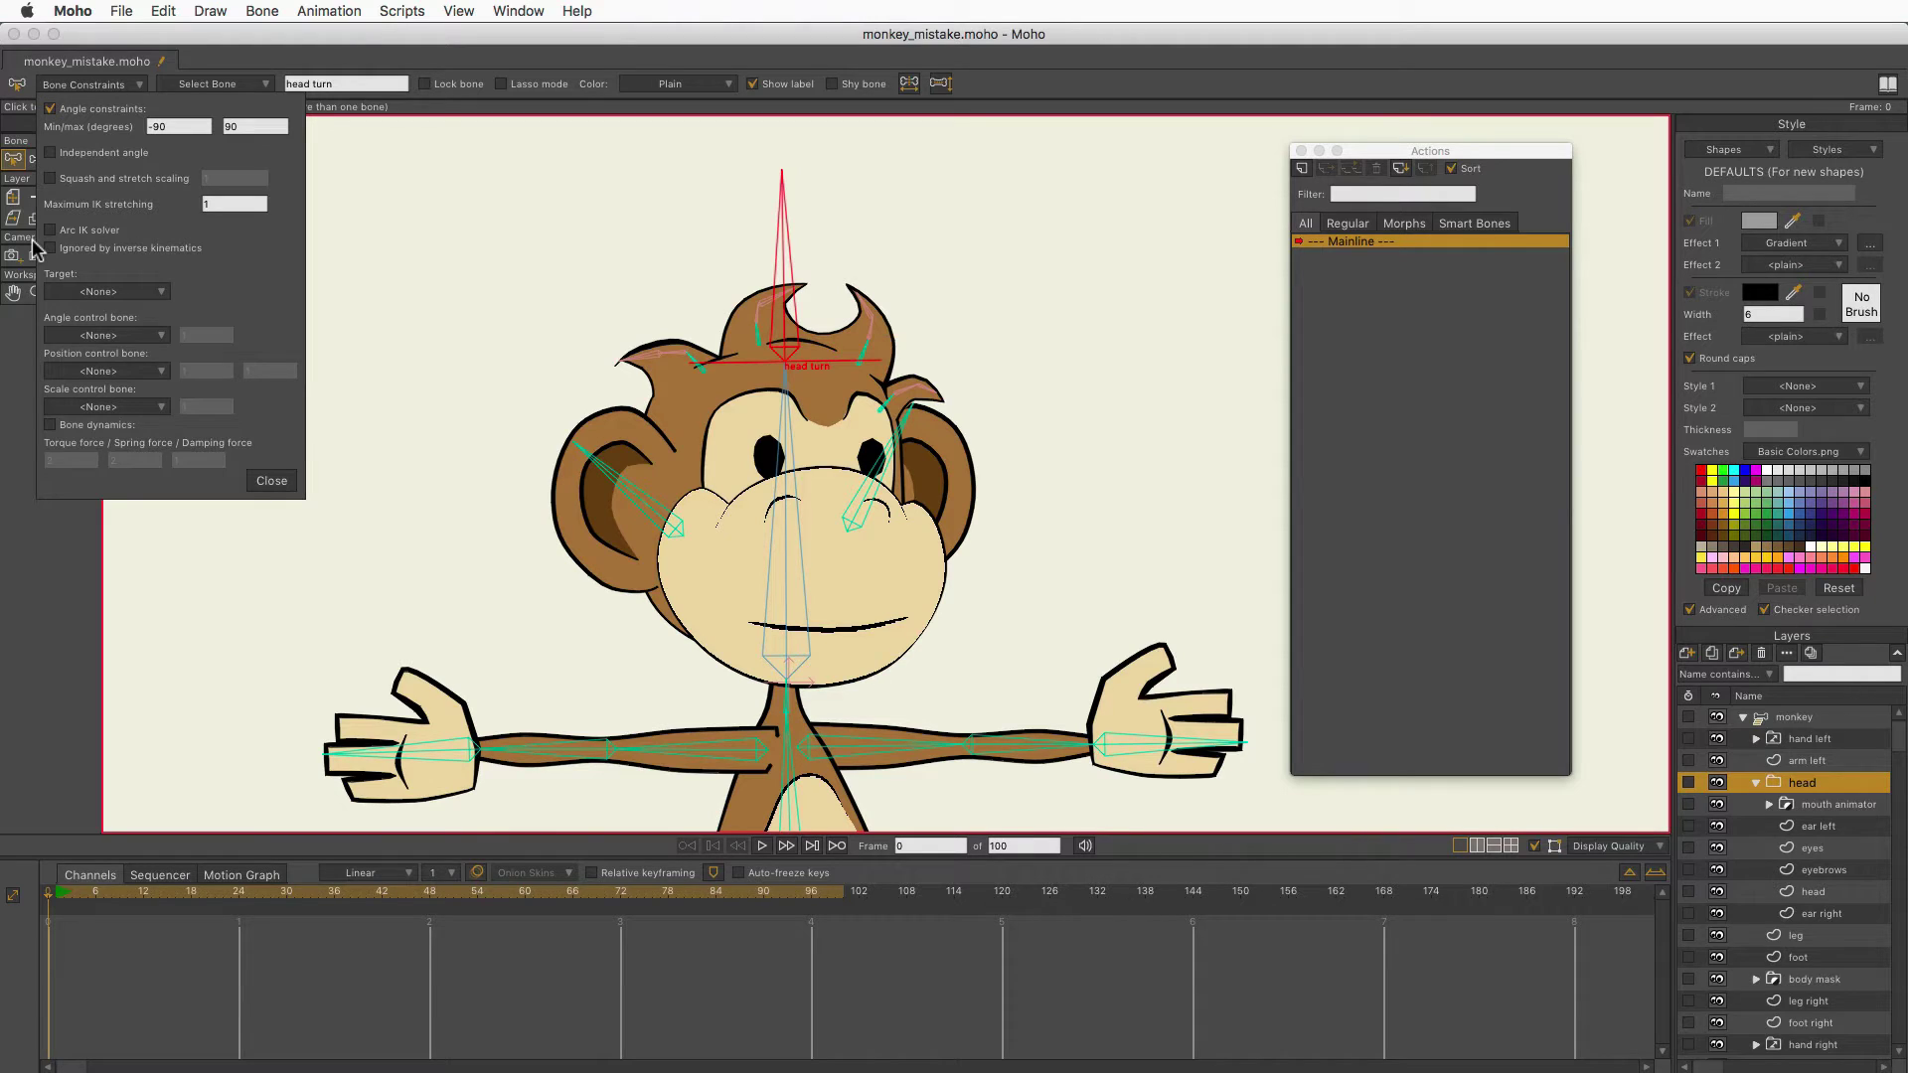
pyautogui.click(273, 481)
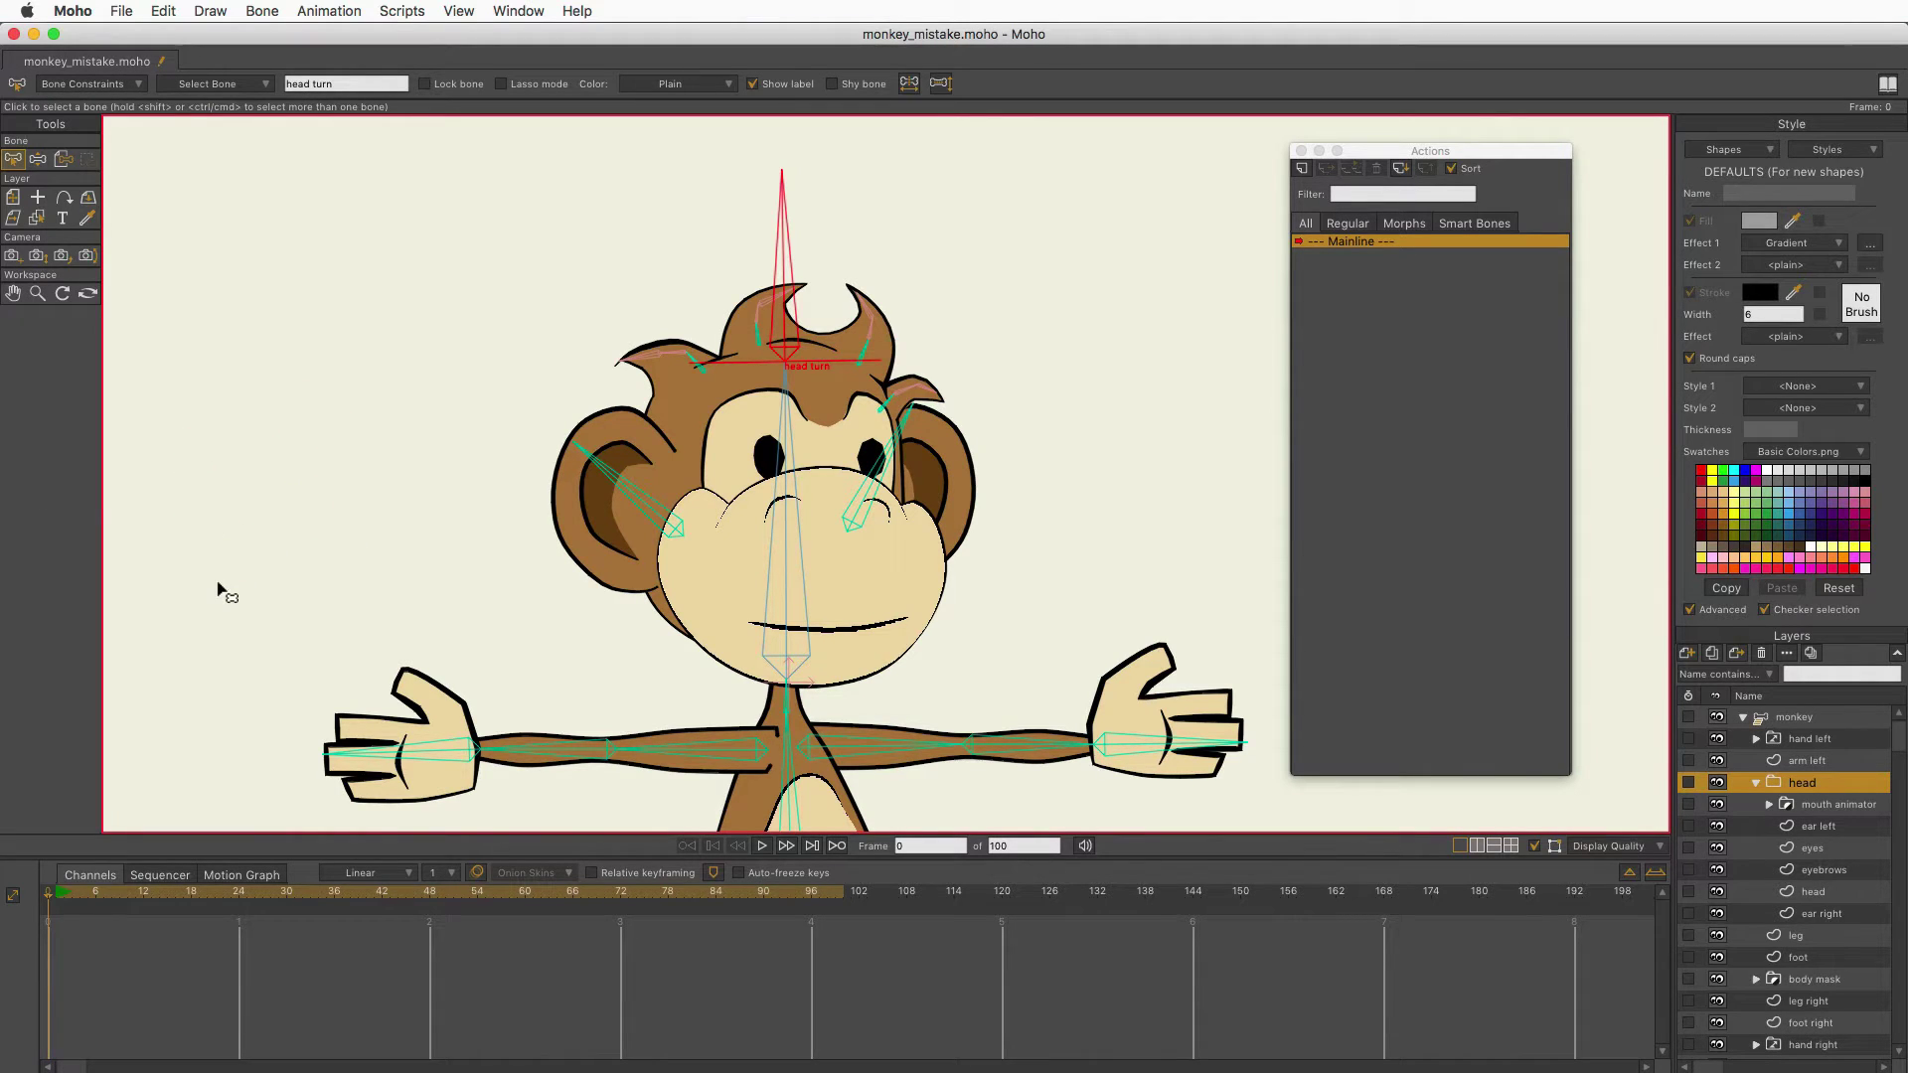
pyautogui.click(1303, 171)
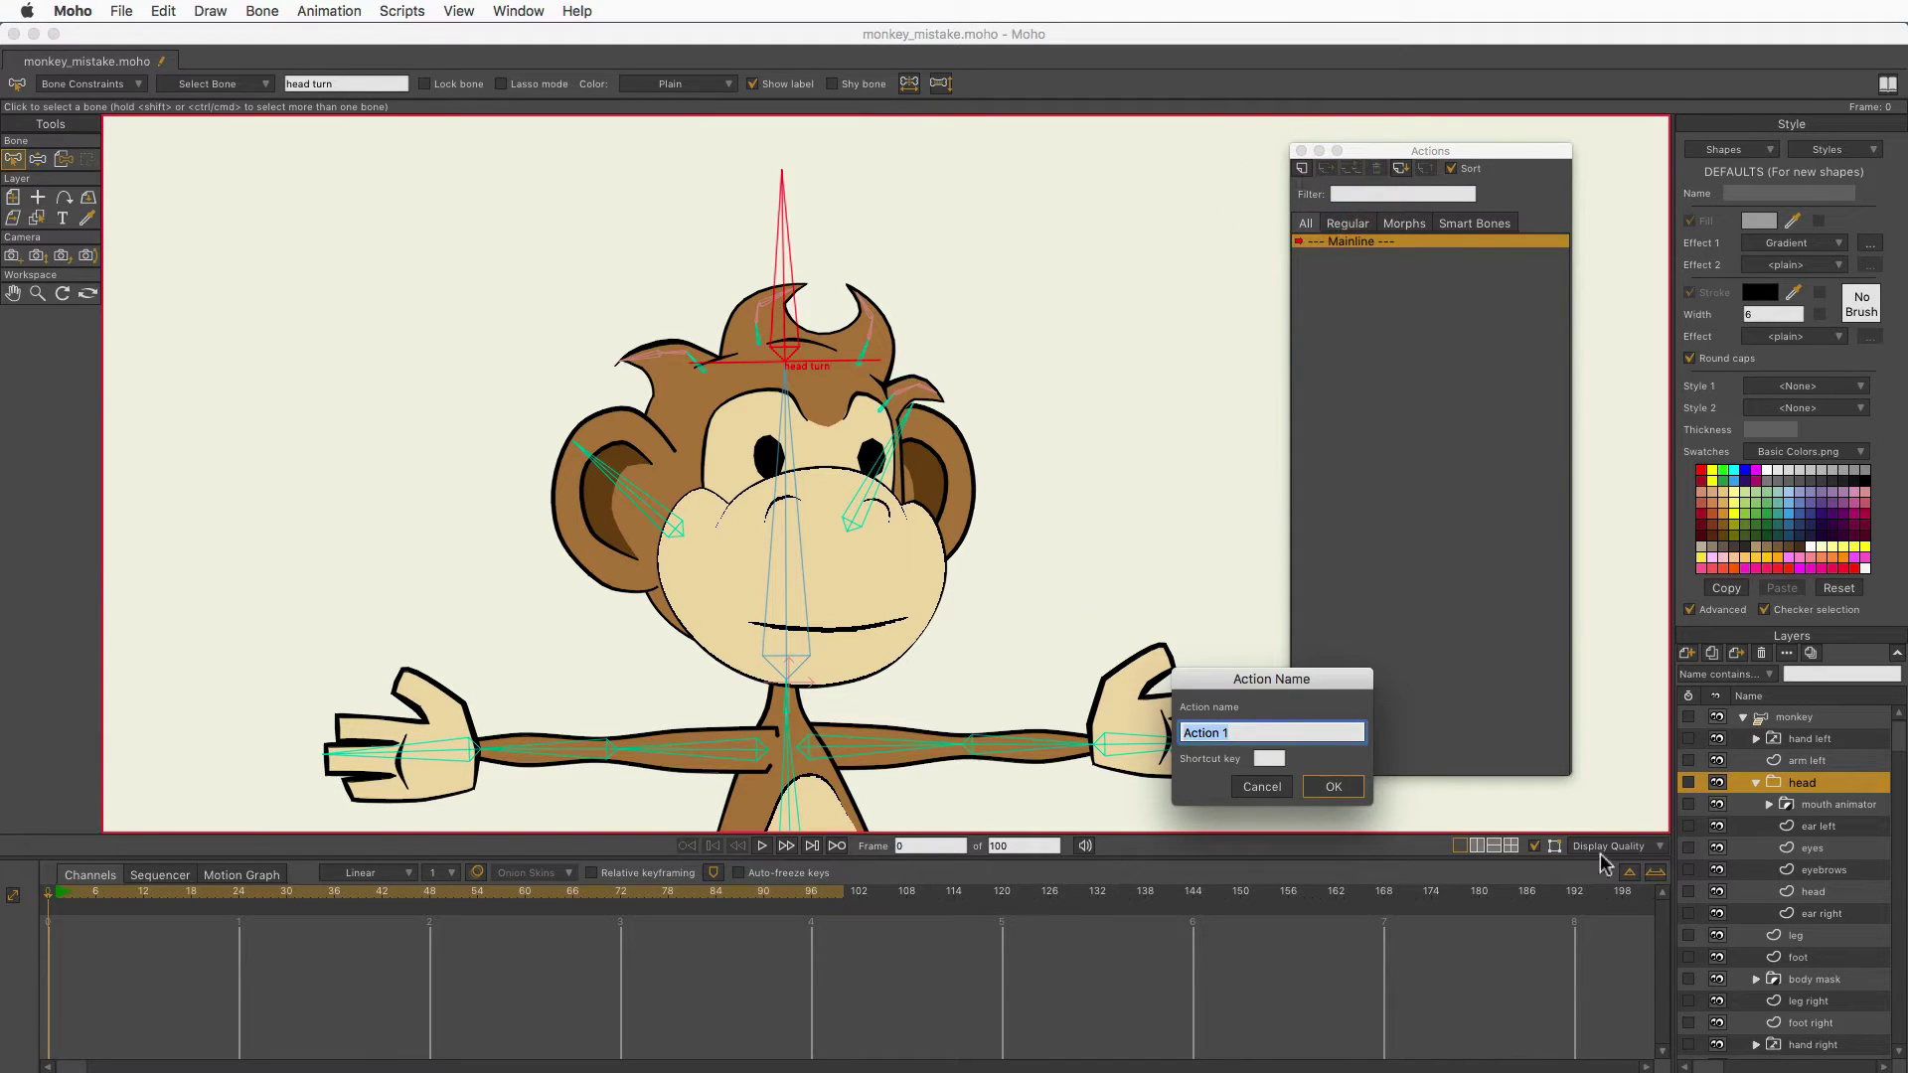
pyautogui.click(1261, 785)
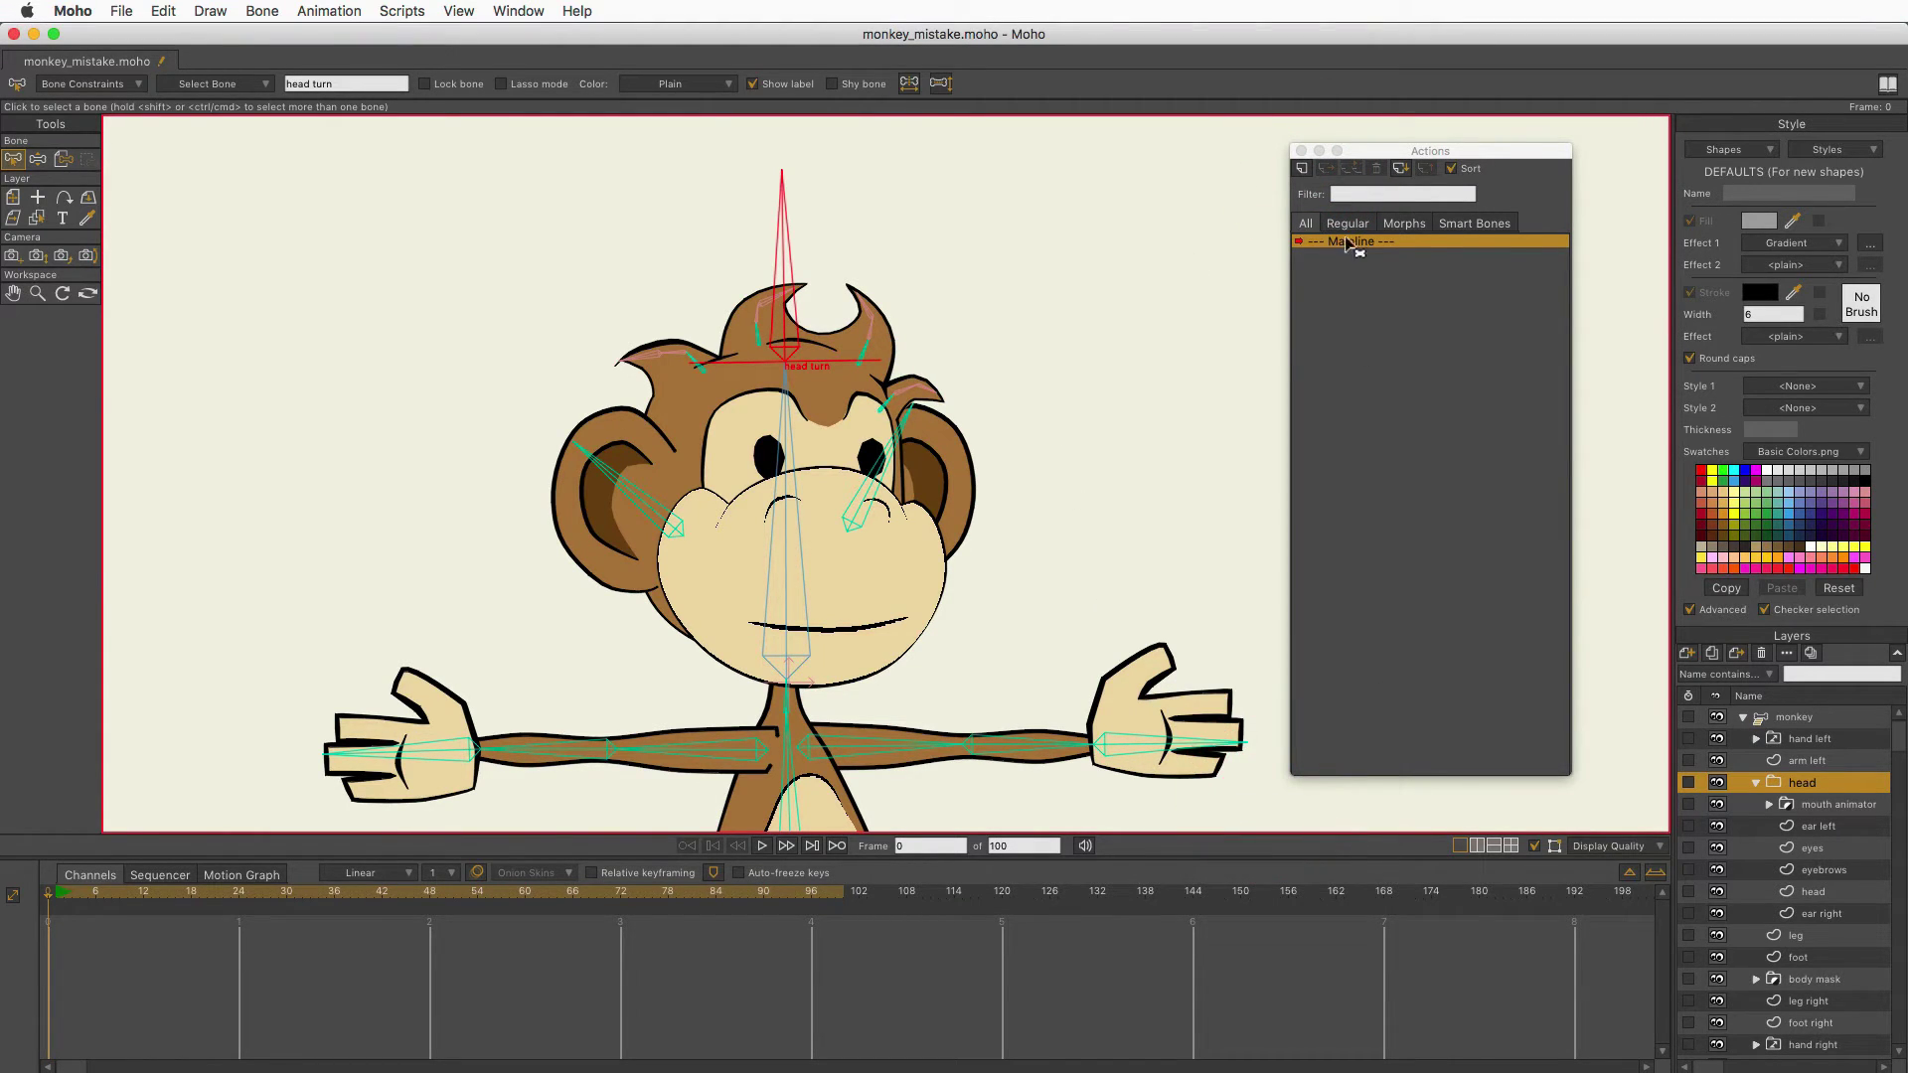
pyautogui.click(1303, 171)
pyautogui.moveTo(1239, 670); pyautogui.dragTo(969, 189)
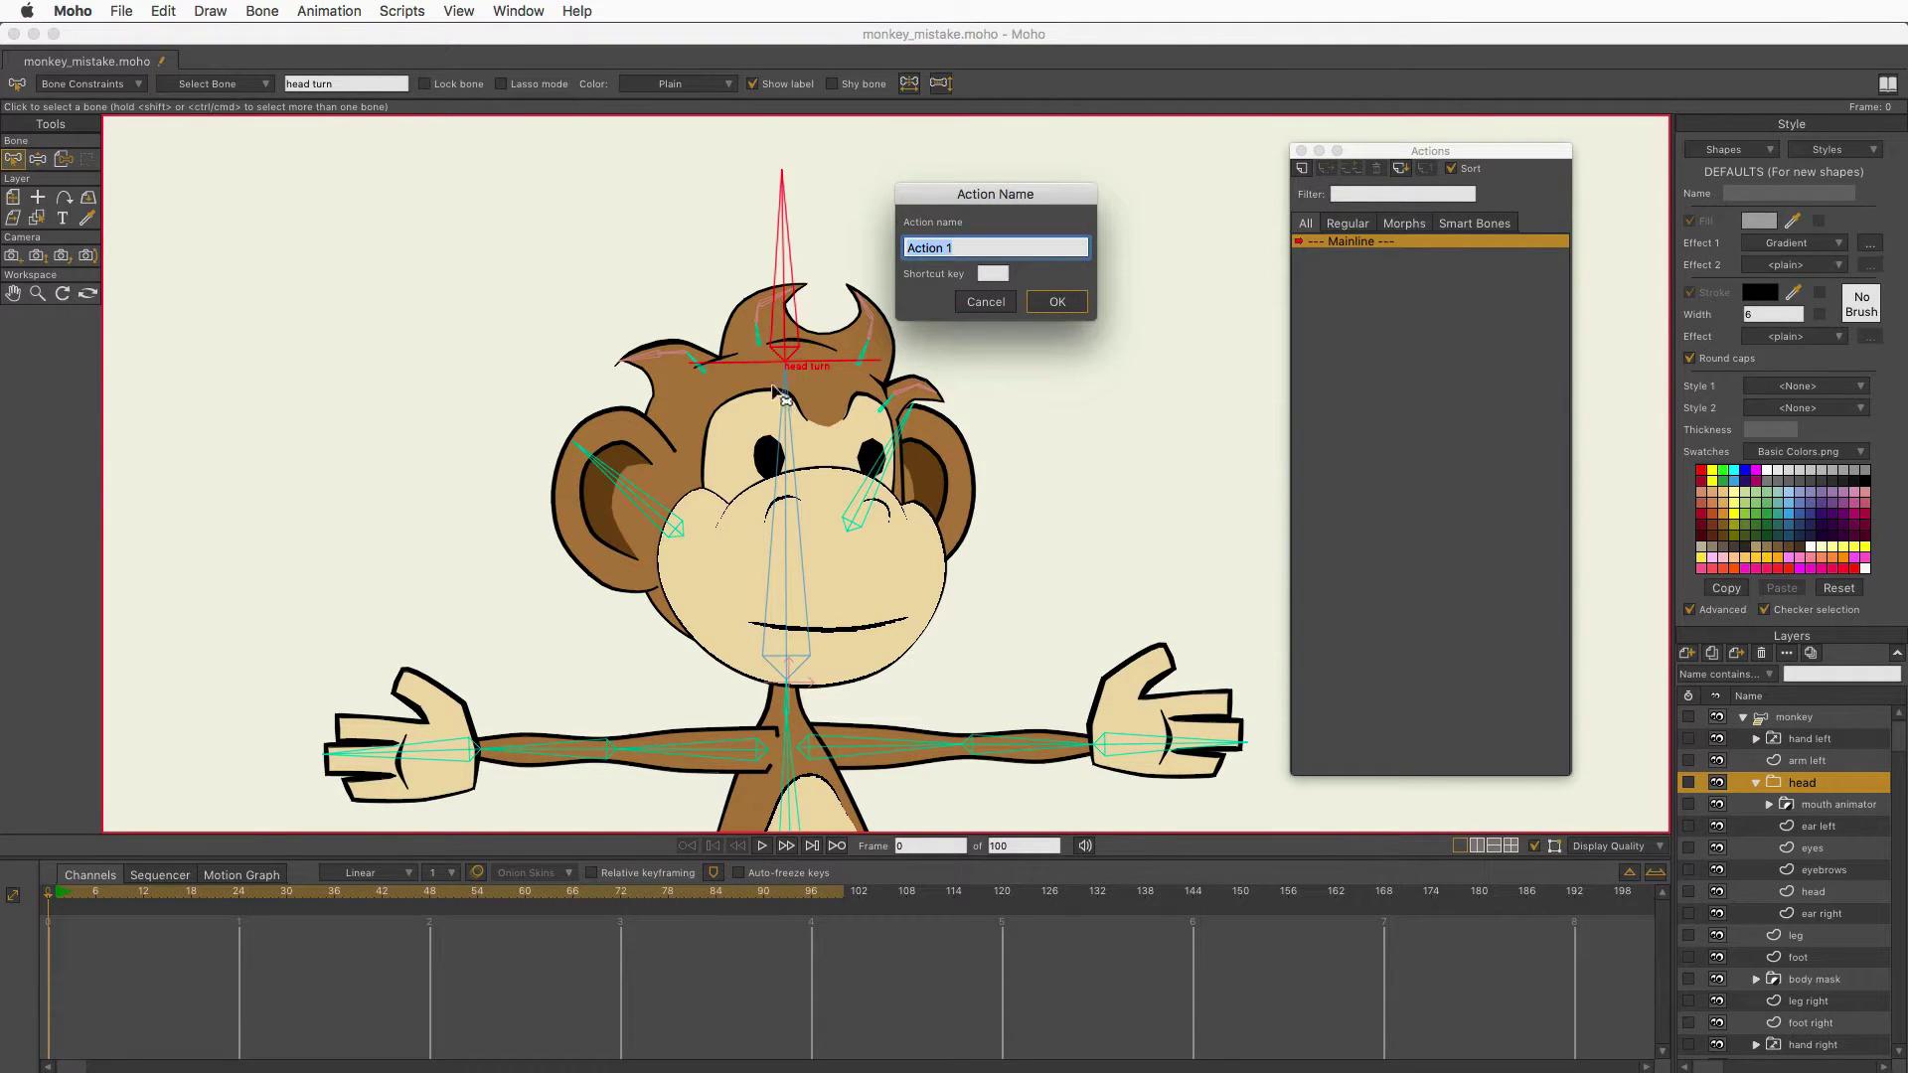
pyautogui.click(982, 303)
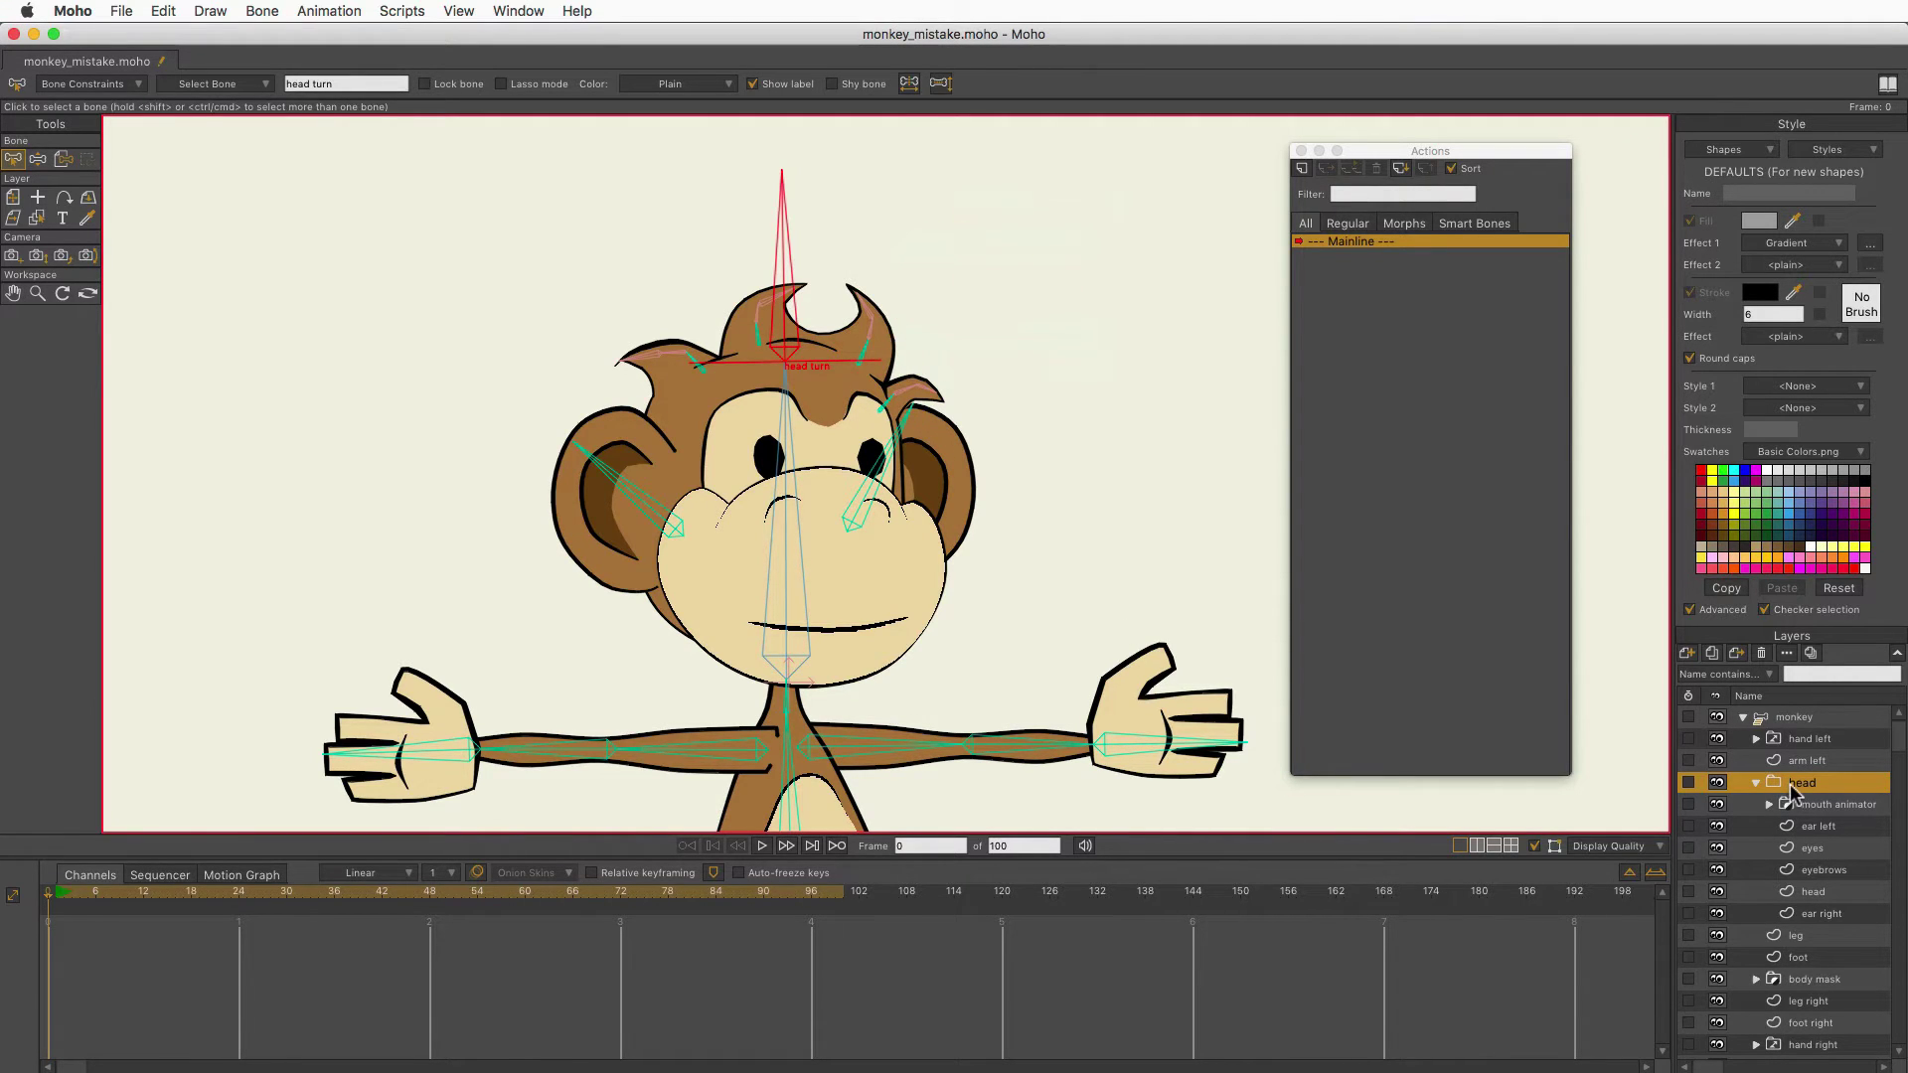
# Create a smart bone action named head turn for the selected bone on the monkey layer.
pyautogui.click(1794, 718)
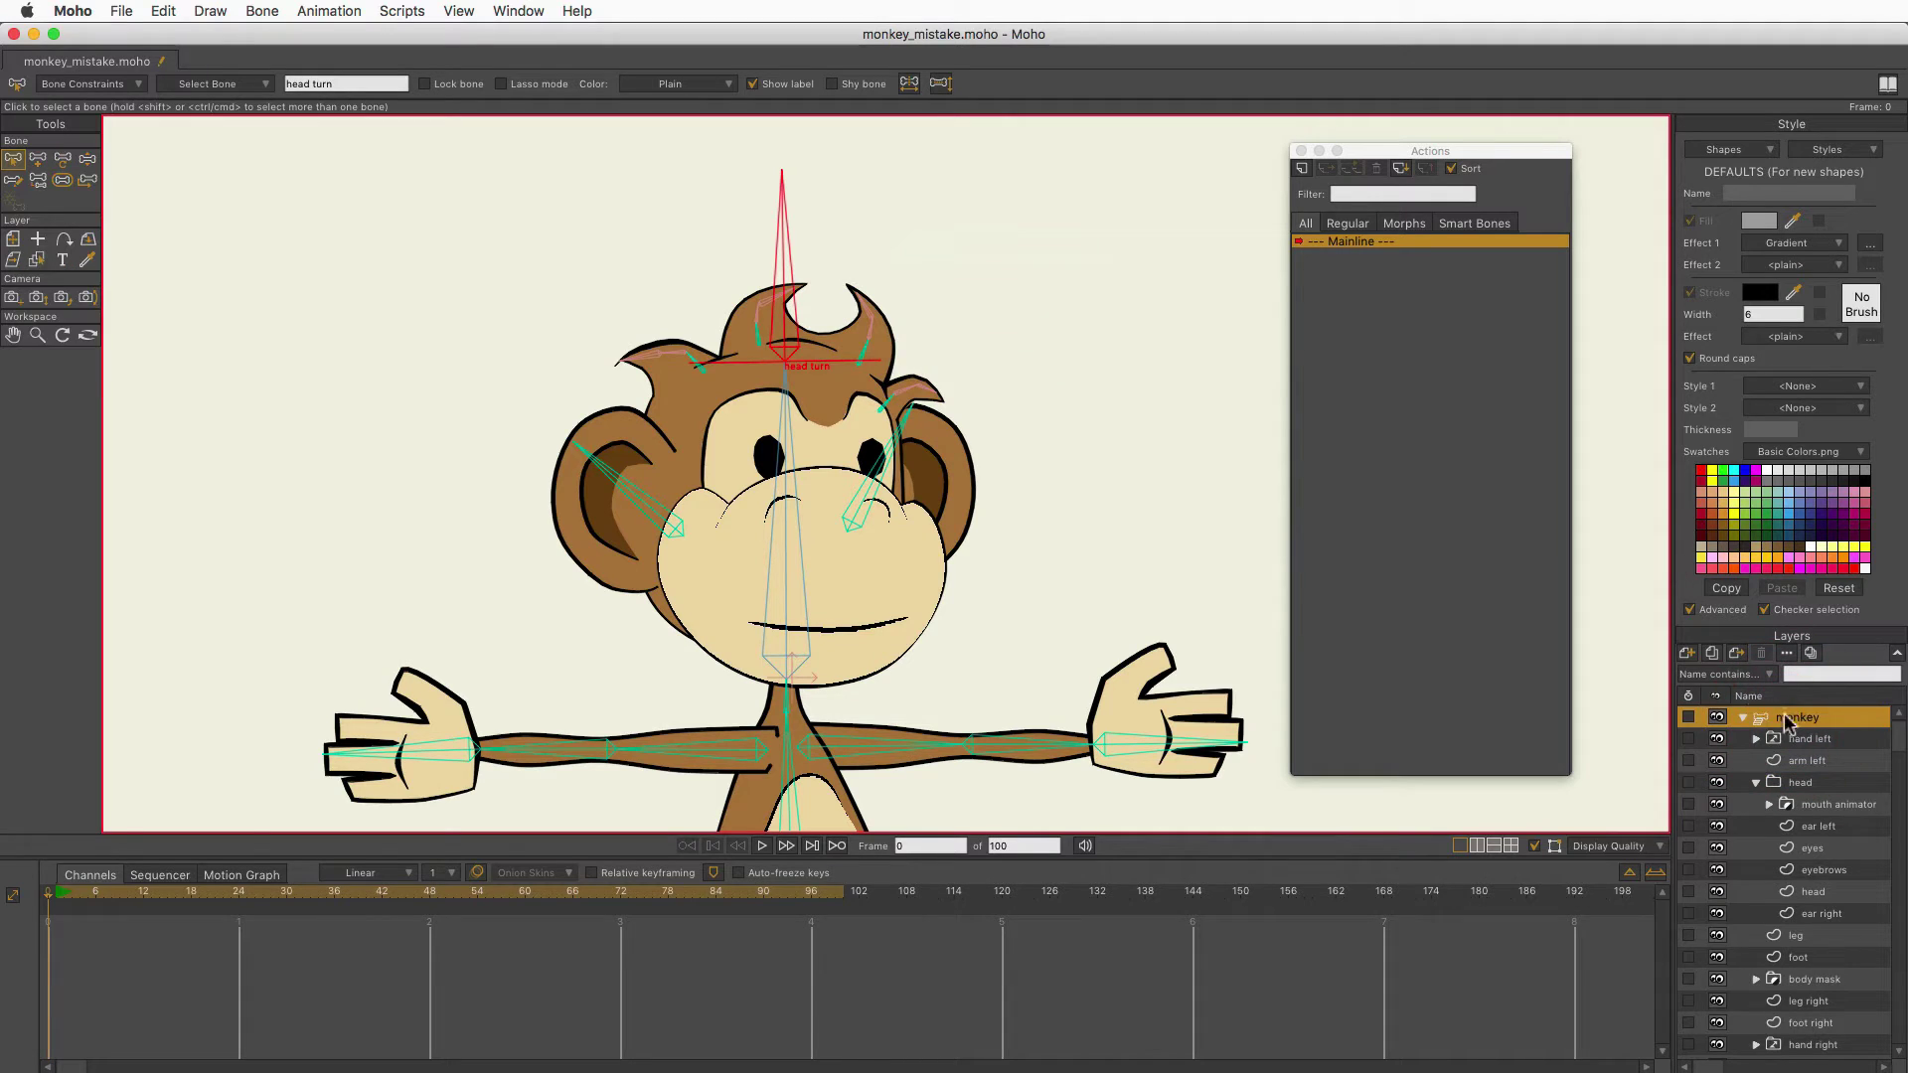
pyautogui.click(1303, 171)
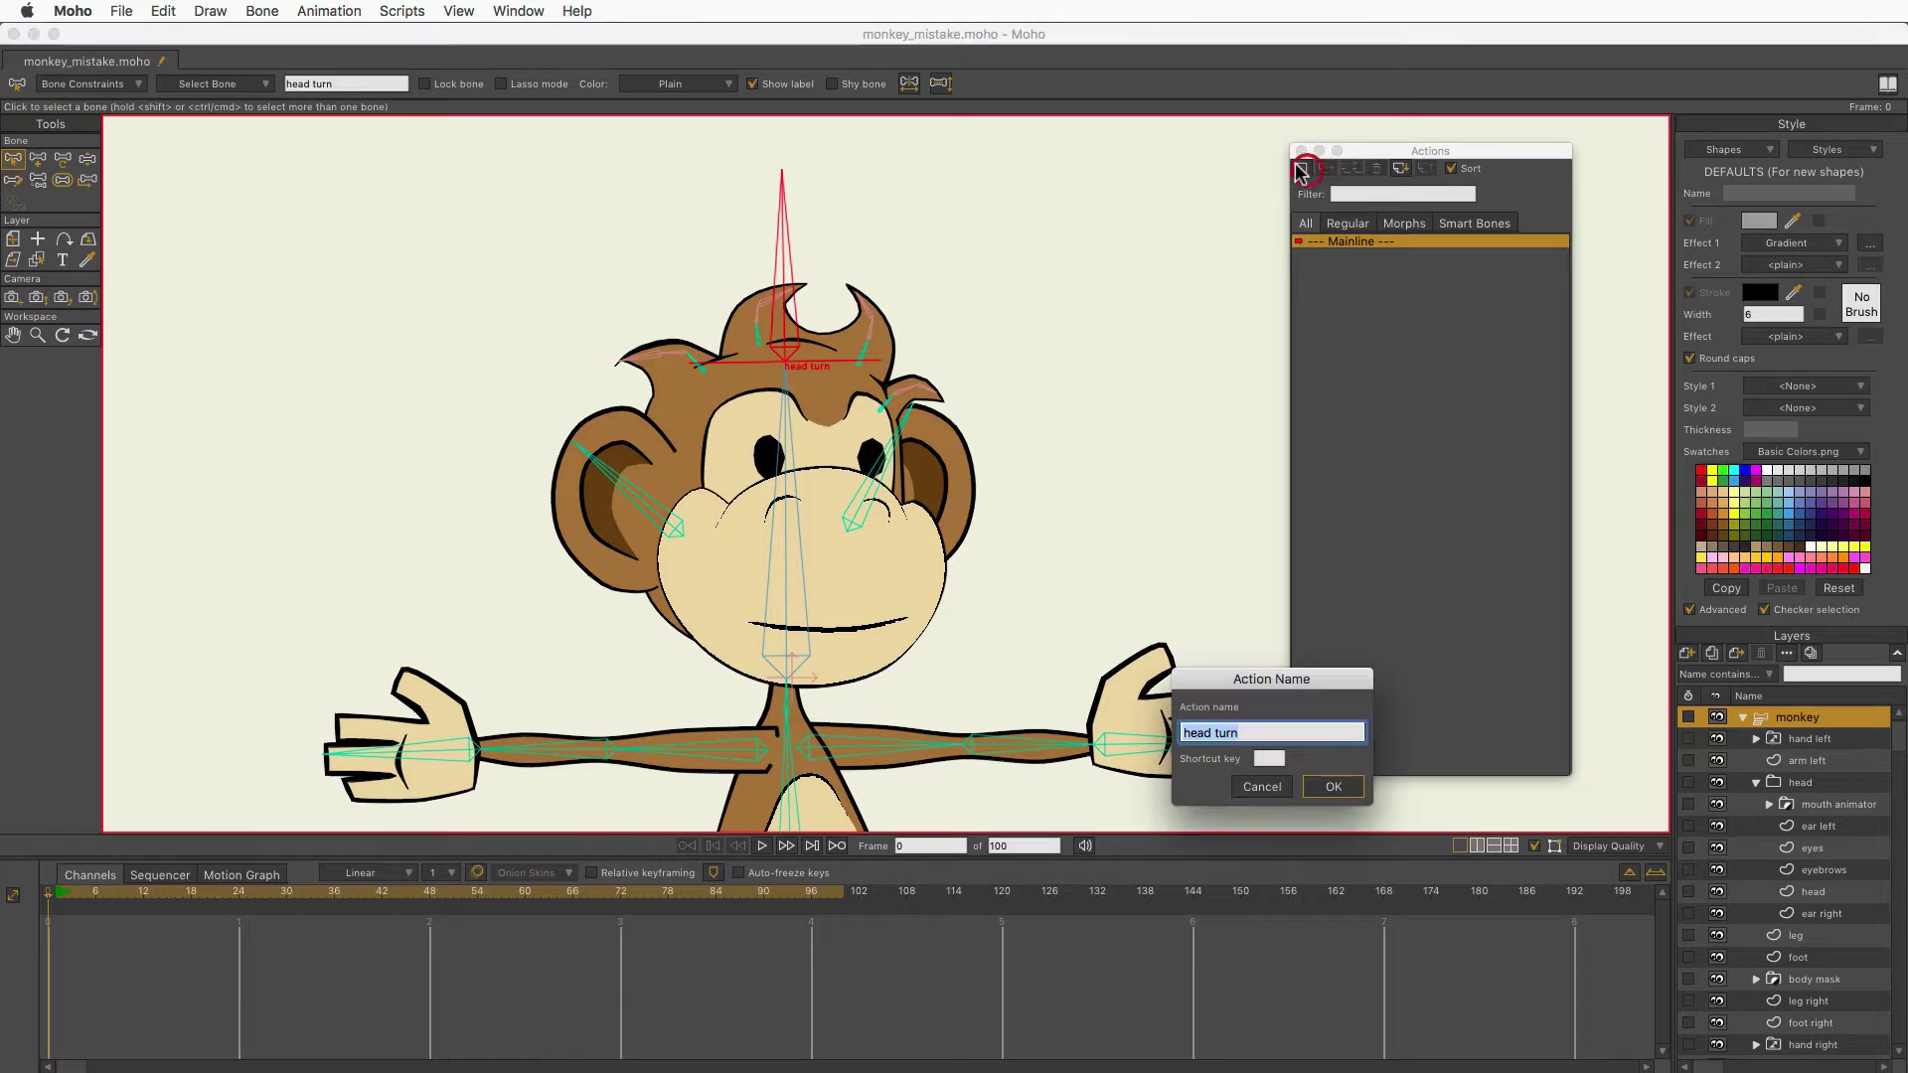
pyautogui.moveTo(1172, 521); pyautogui.dragTo(1059, 266)
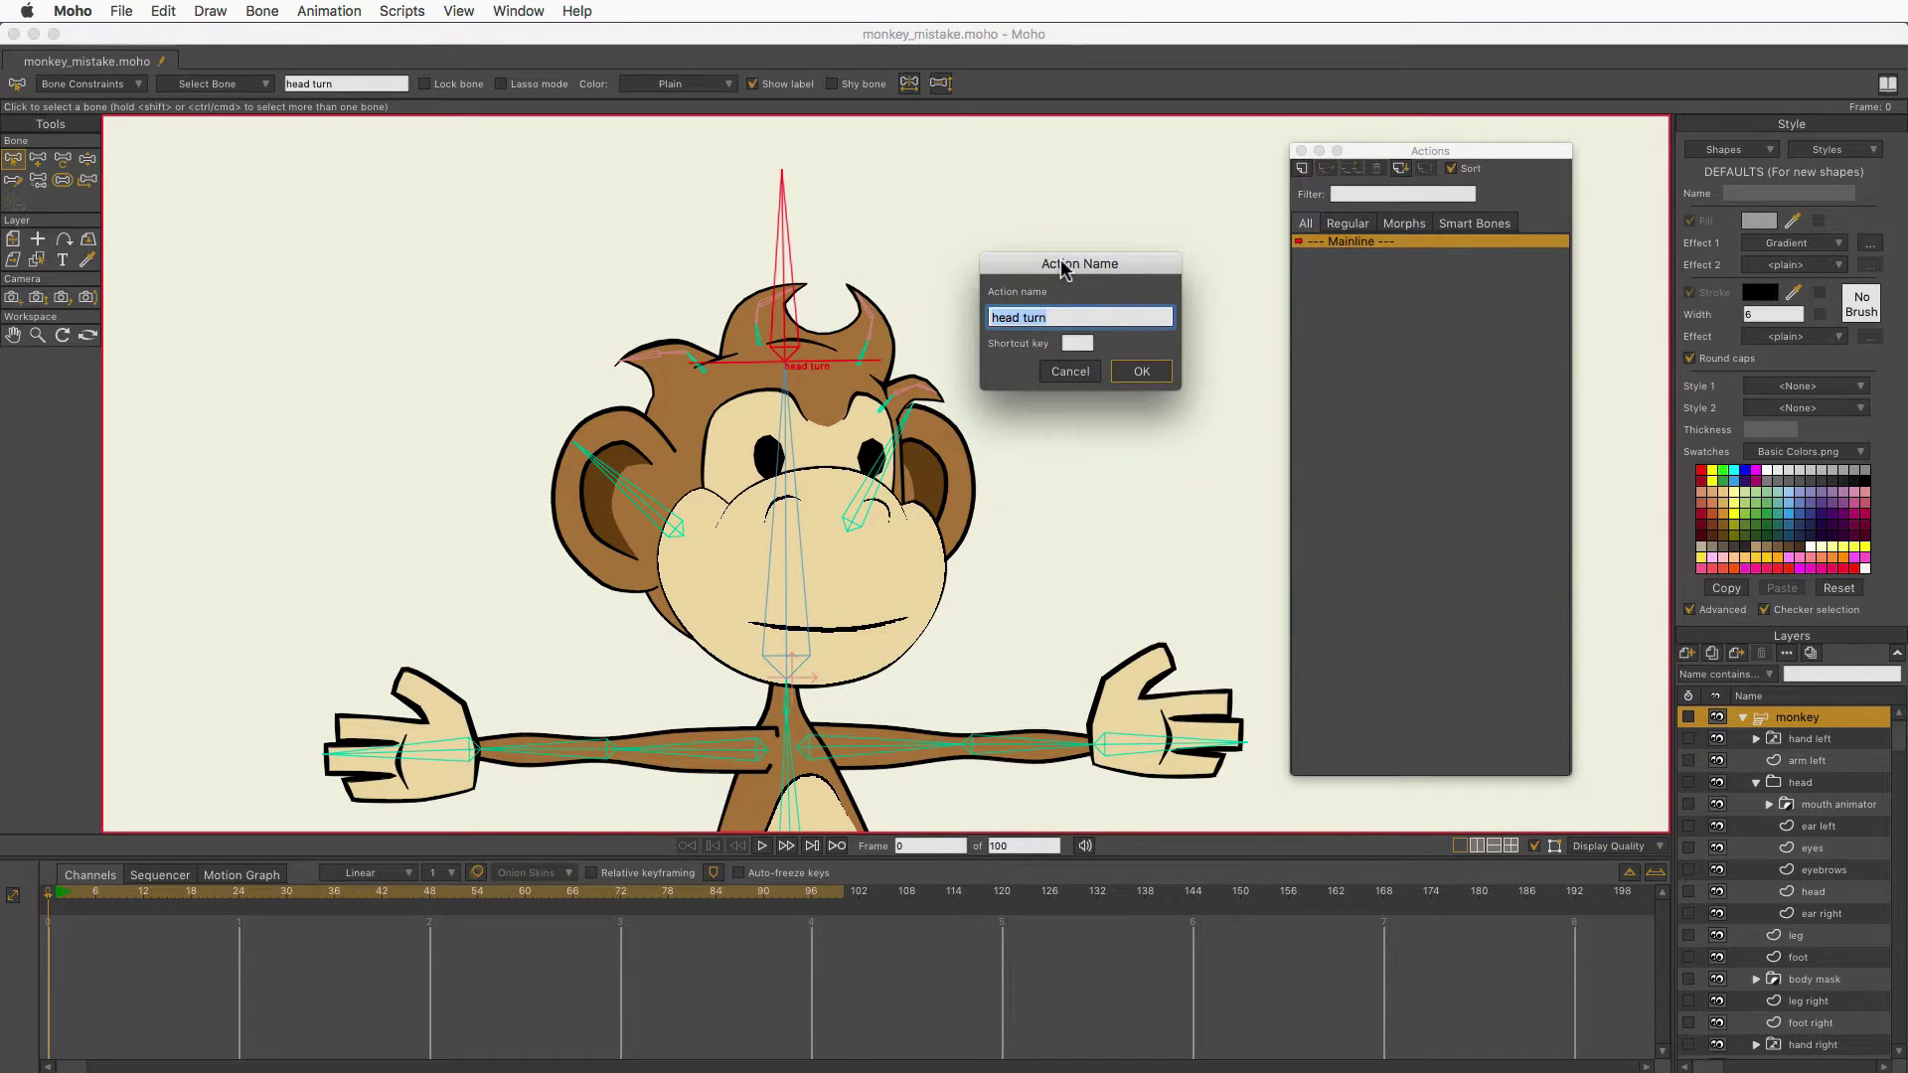
pyautogui.click(1133, 374)
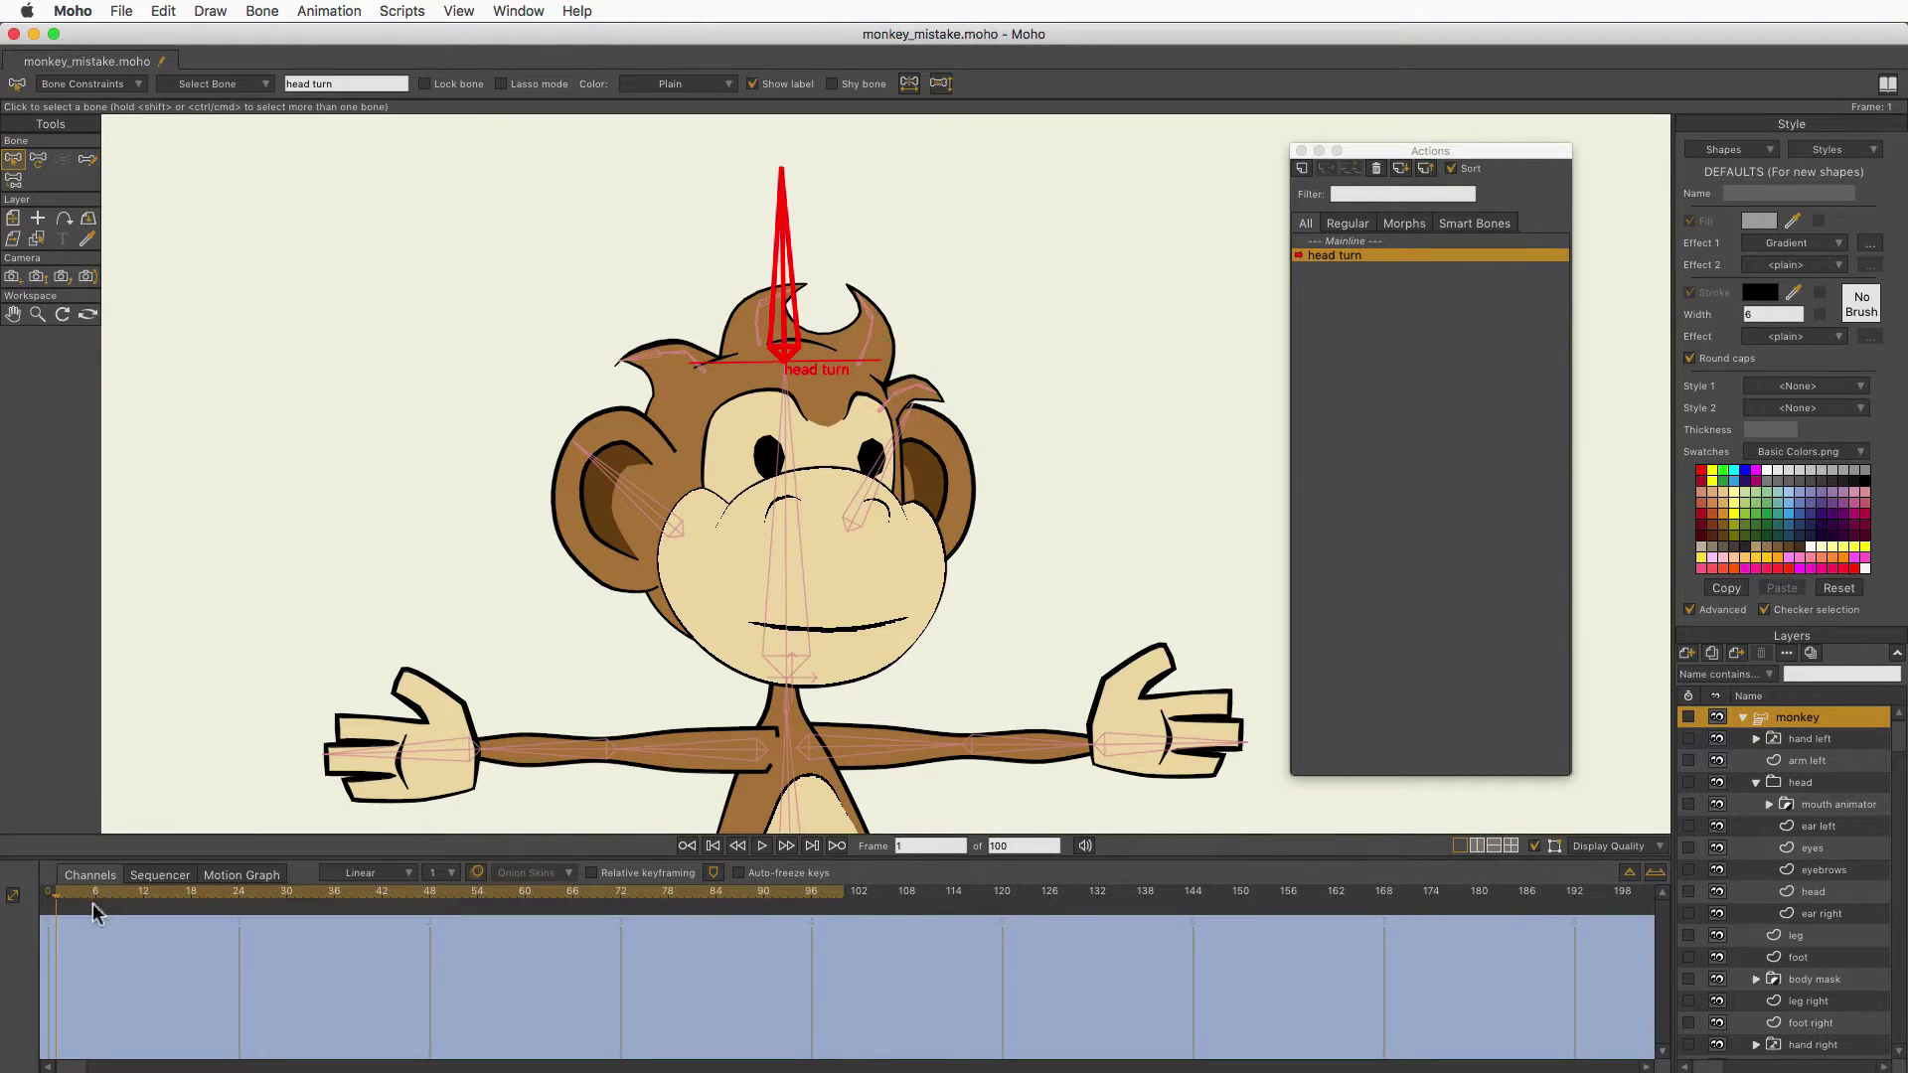
# In the head turn action, rotate the head turn bone to an angle of about -89.3 degrees at frame 96.
pyautogui.moveTo(93, 894); pyautogui.dragTo(807, 928)
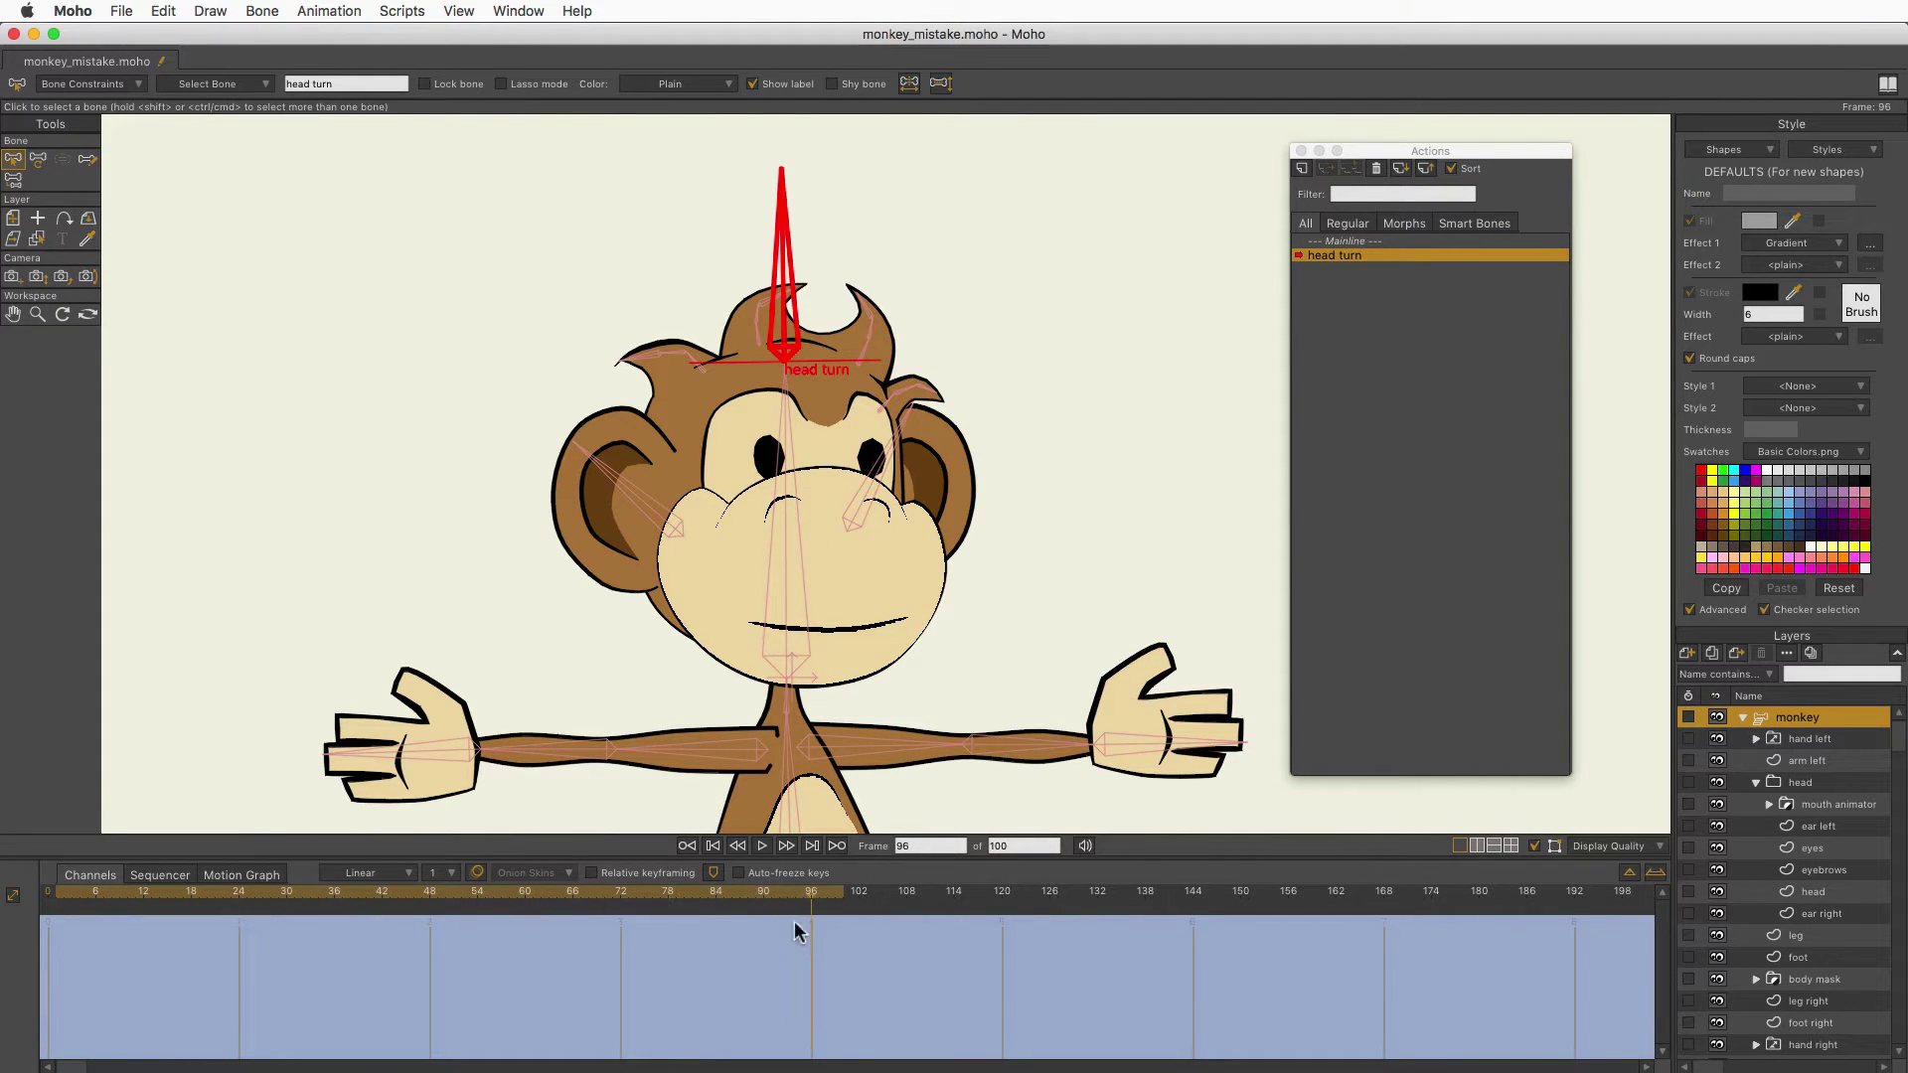
pyautogui.click(380, 868)
pyautogui.click(393, 930)
pyautogui.click(38, 159)
pyautogui.moveTo(789, 230); pyautogui.dragTo(575, 766)
pyautogui.click(805, 895)
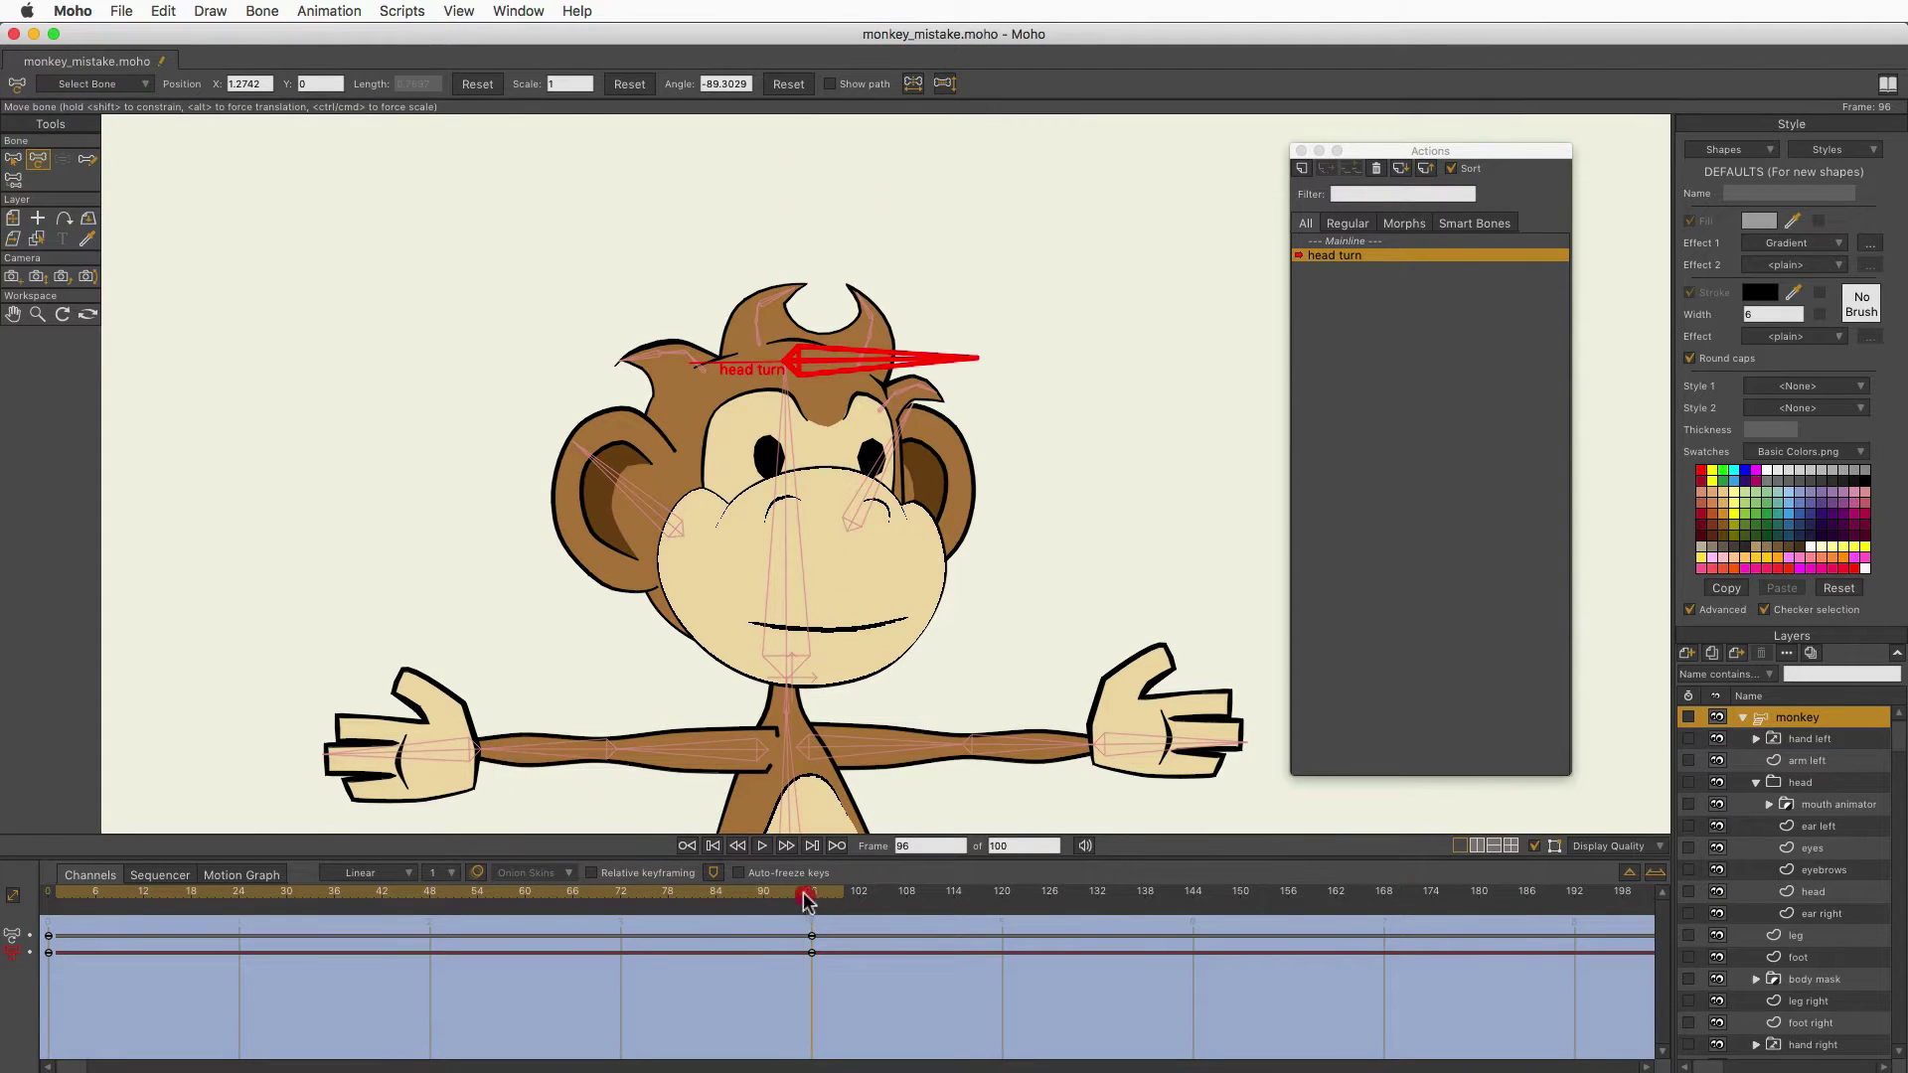
pyautogui.moveTo(805, 899); pyautogui.dragTo(804, 968)
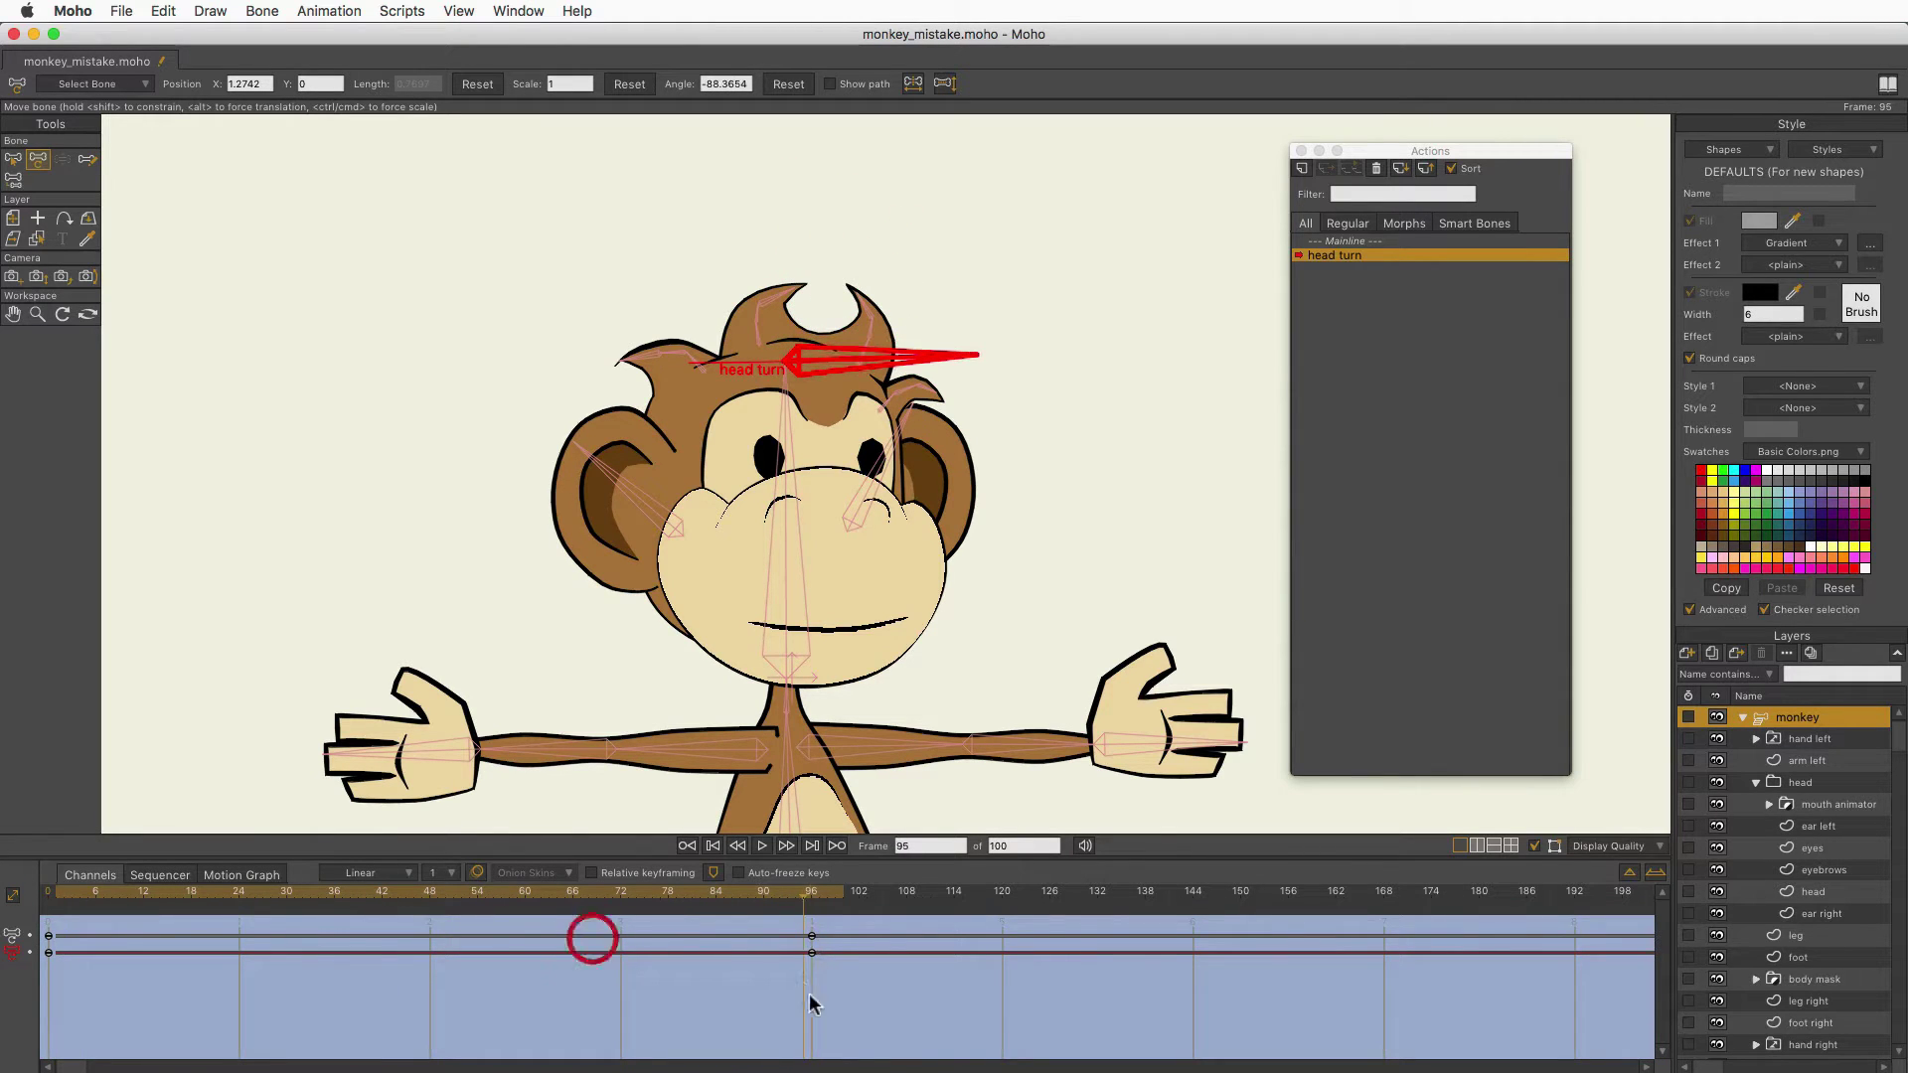
pyautogui.moveTo(807, 899); pyautogui.dragTo(808, 940)
pyautogui.click(810, 900)
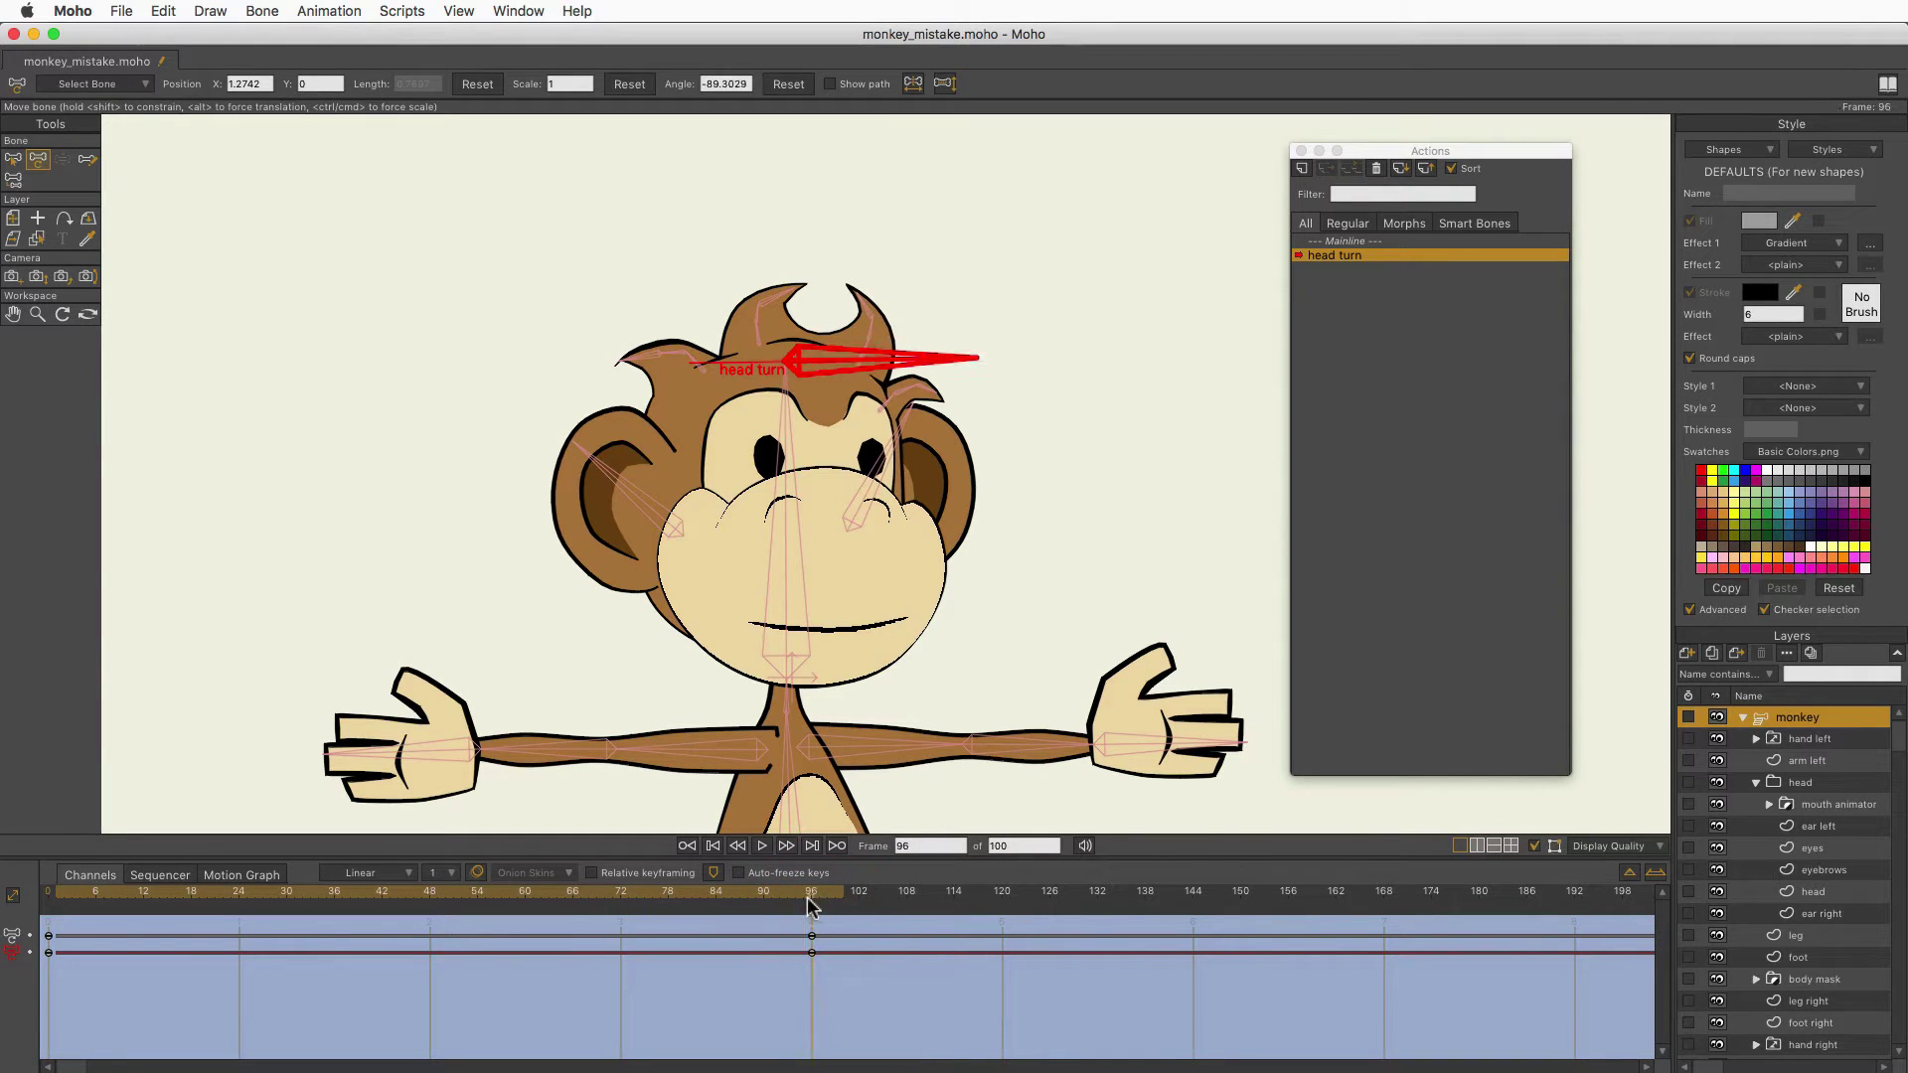
# Rotate the head layer in 3D at frame 96 to about 1.2 degrees in X and 59.8 degrees in Y.
pyautogui.click(1826, 784)
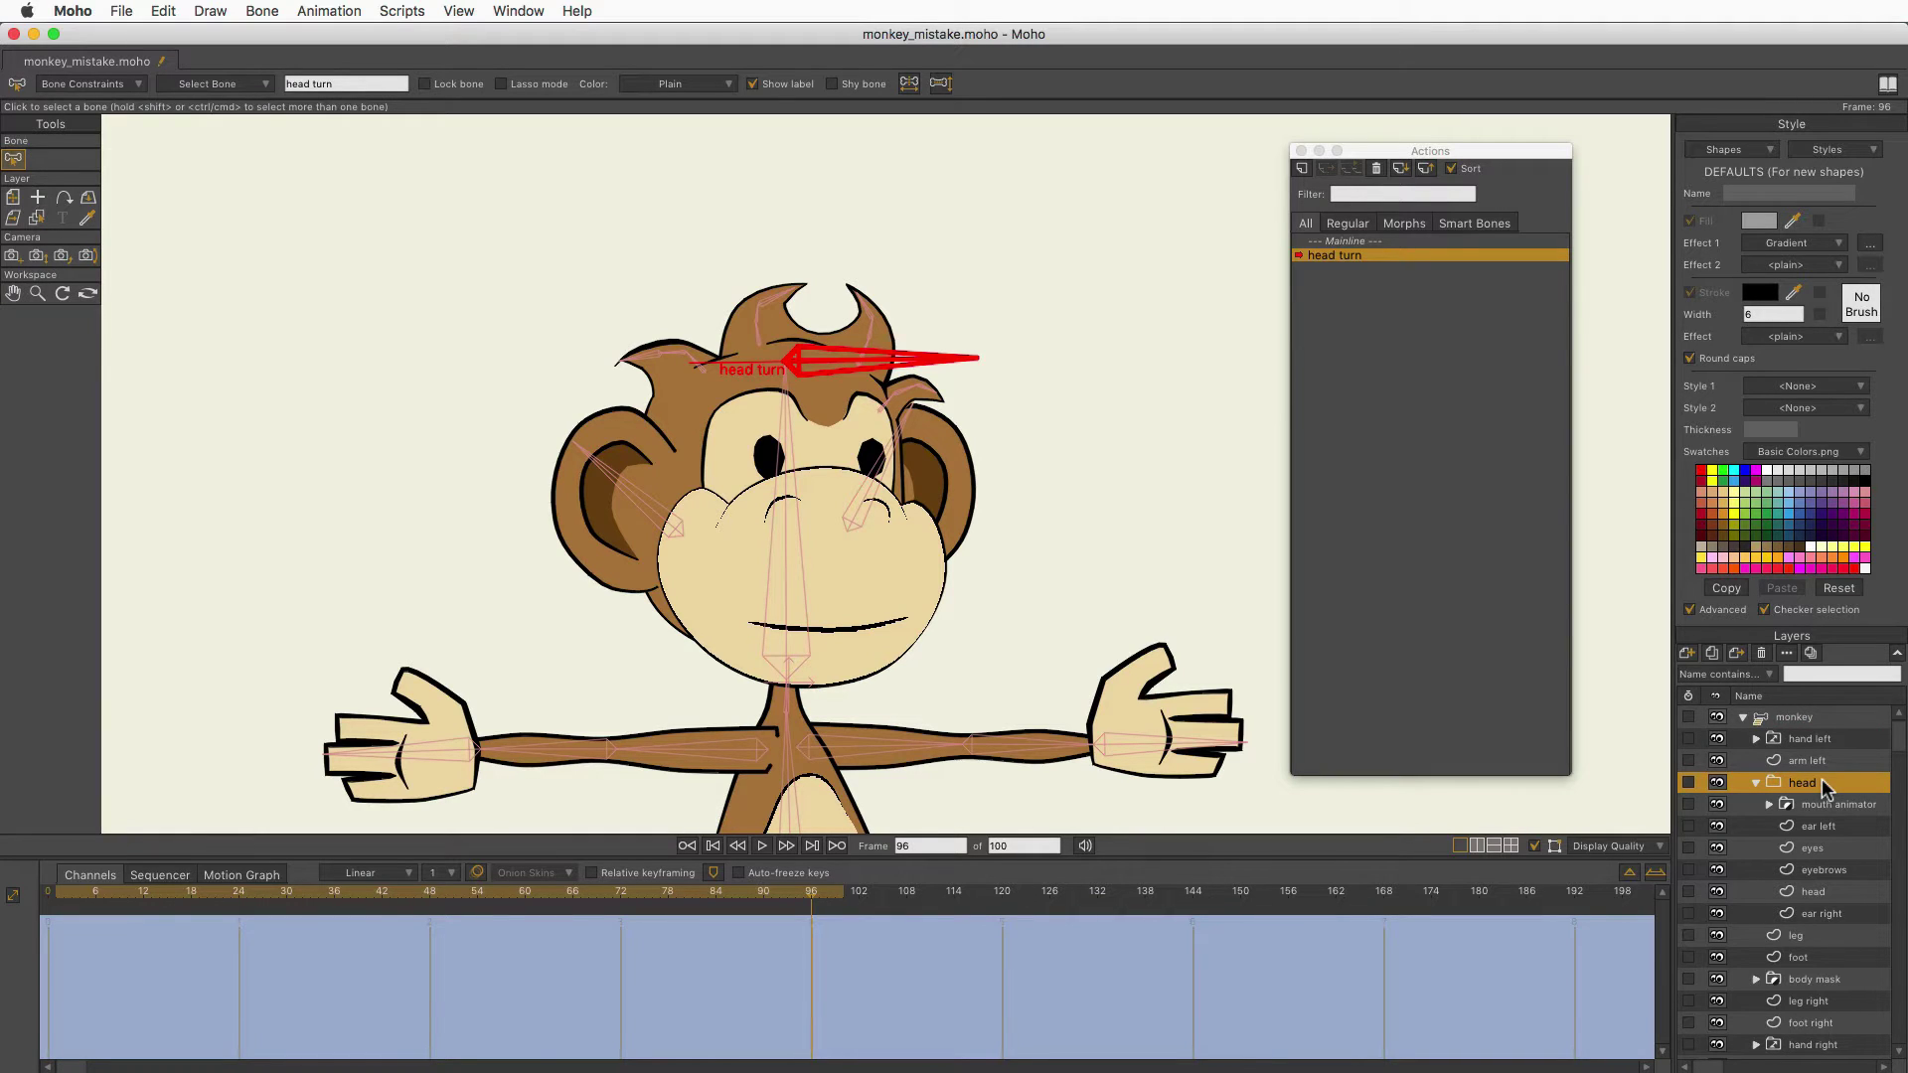
pyautogui.click(87, 197)
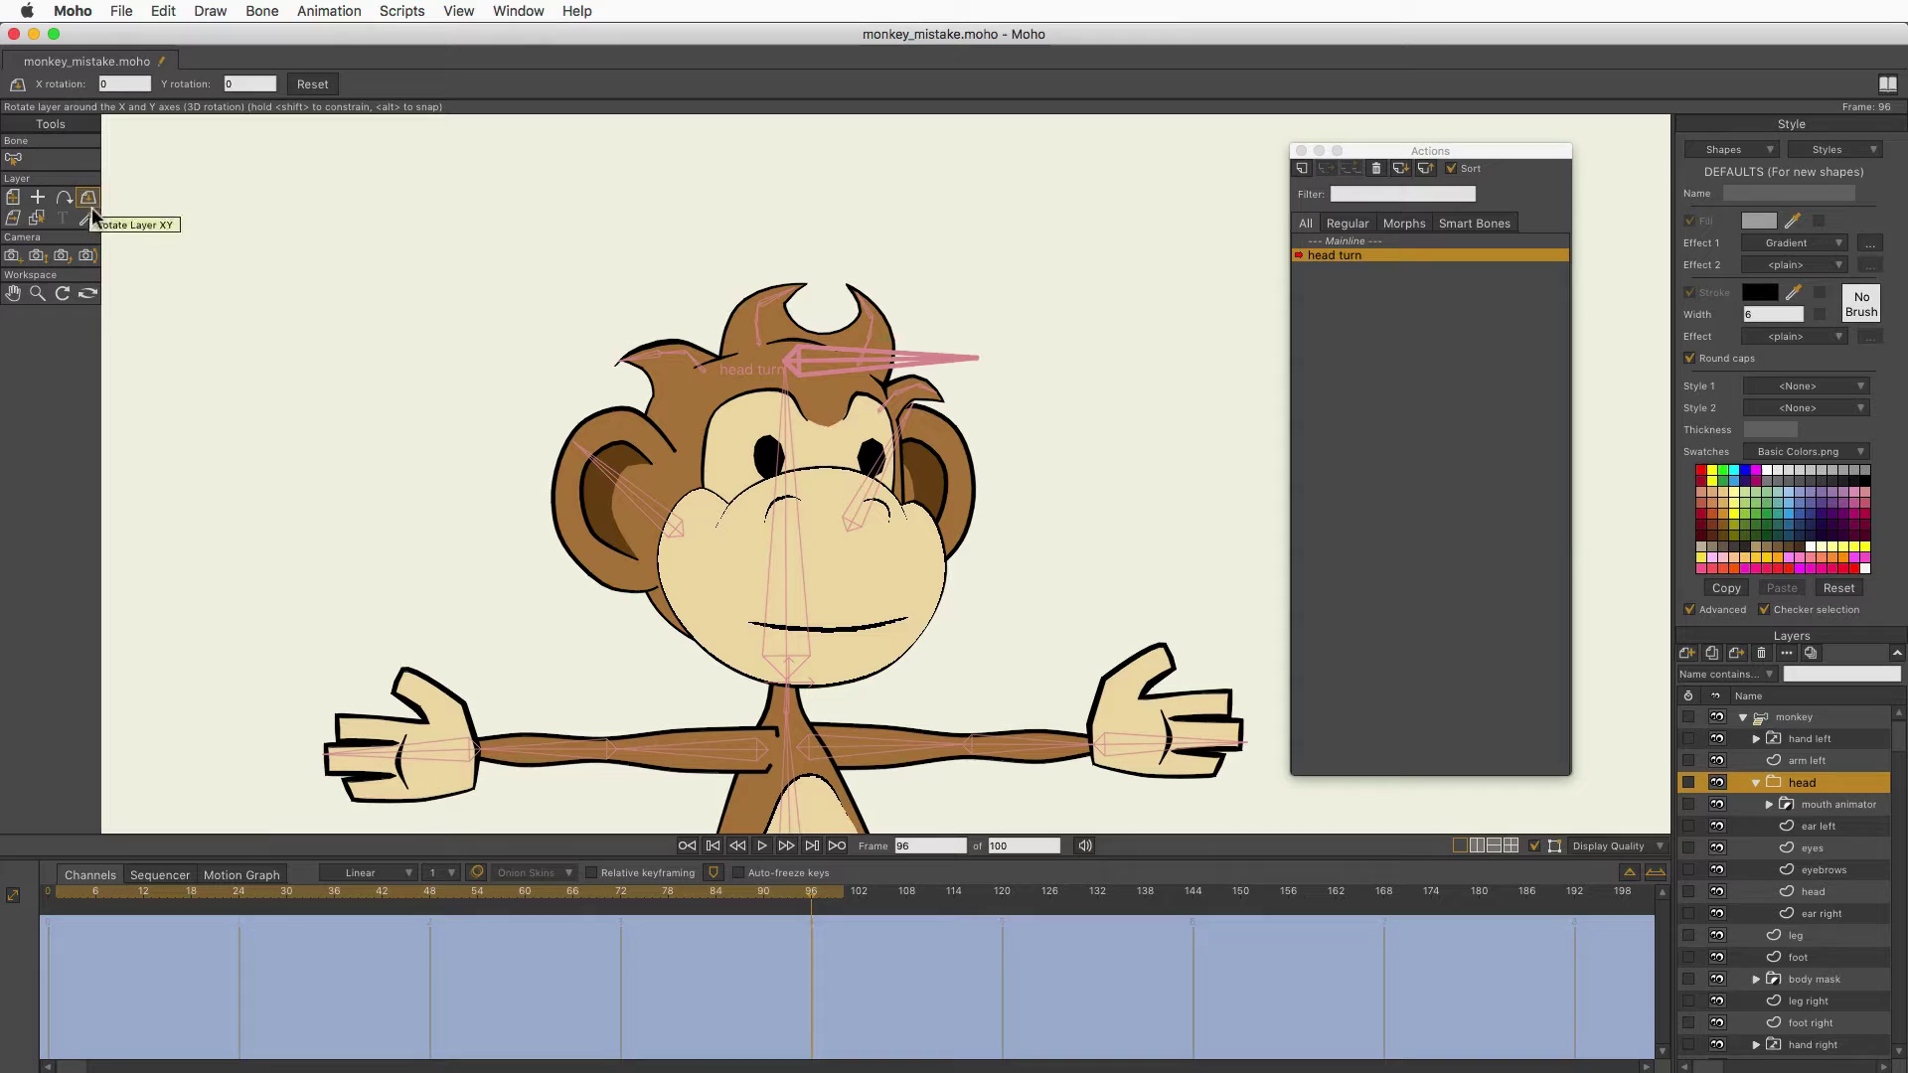
pyautogui.moveTo(780, 554); pyautogui.dragTo(1292, 553)
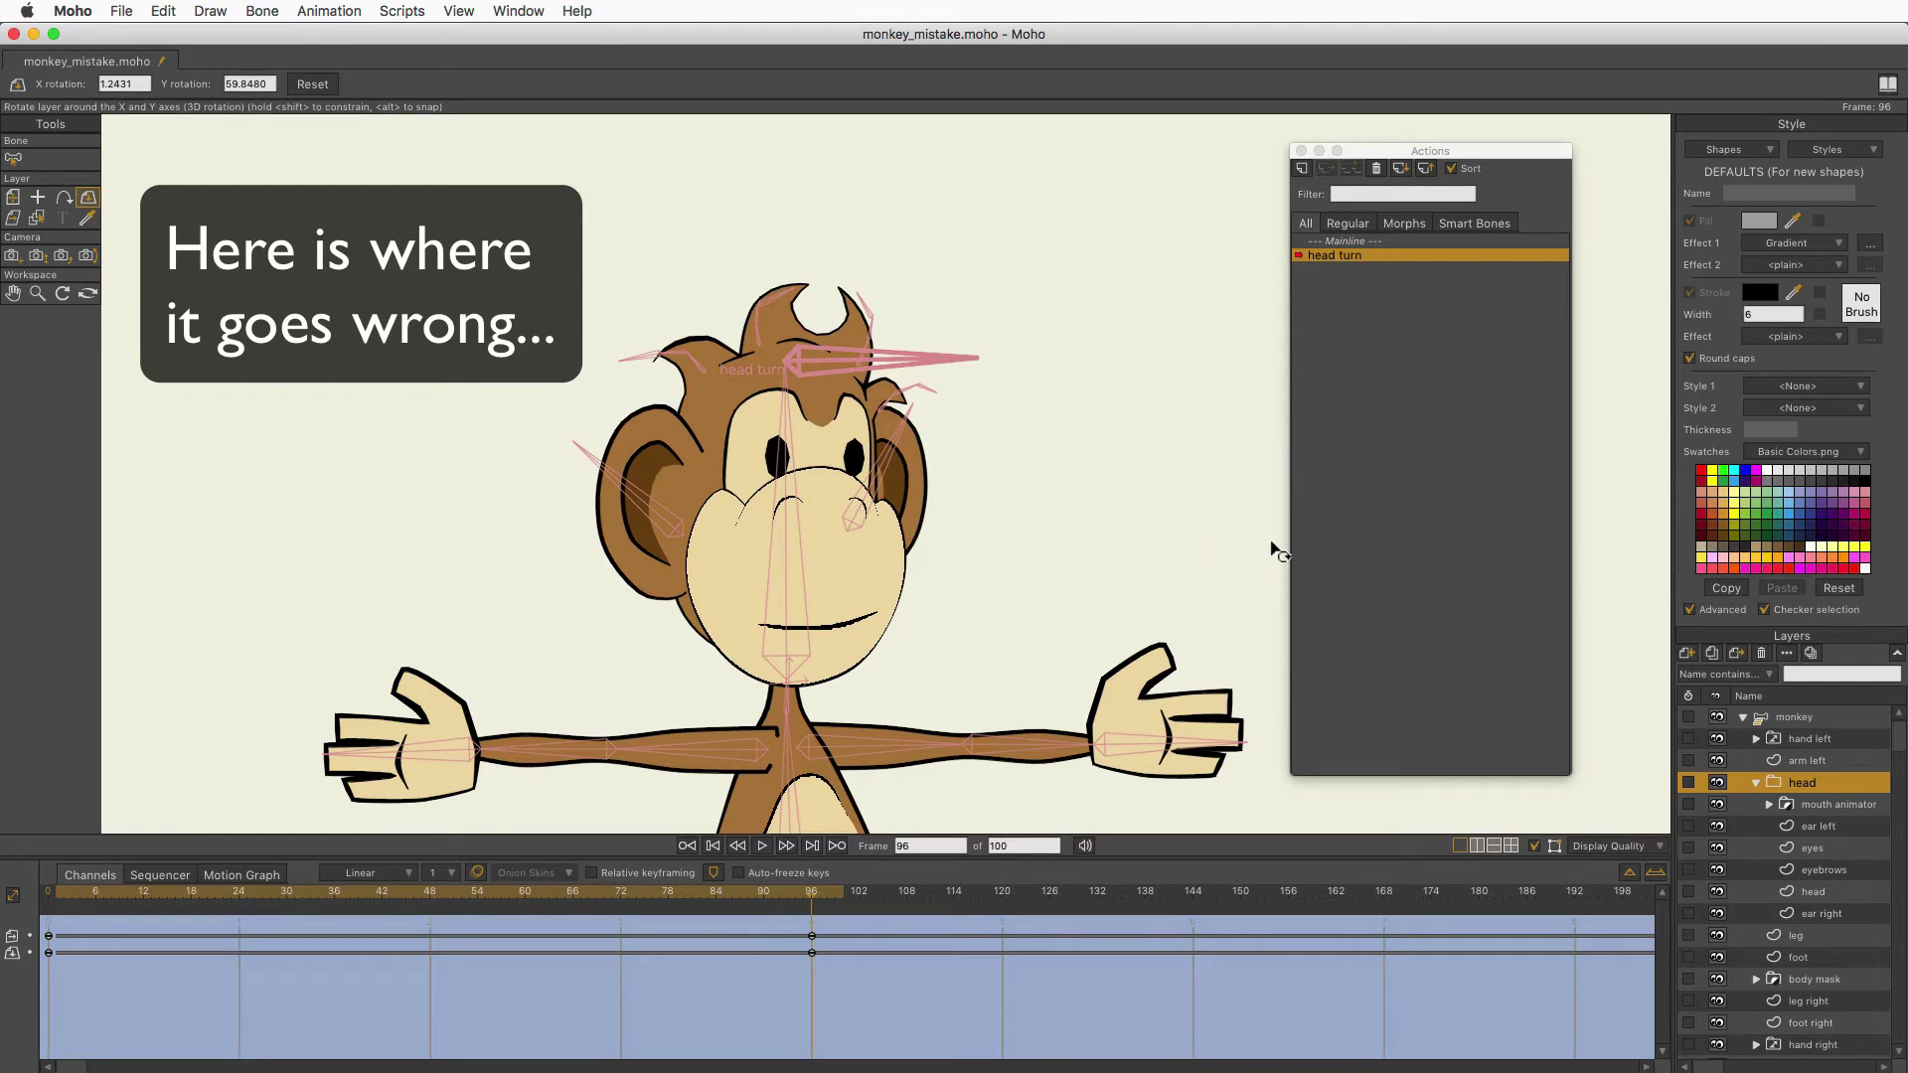
# Widen the head layer at frame 96 to an X scale of about 1.1 and shift it to about -0.008 in X.
pyautogui.click(13, 197)
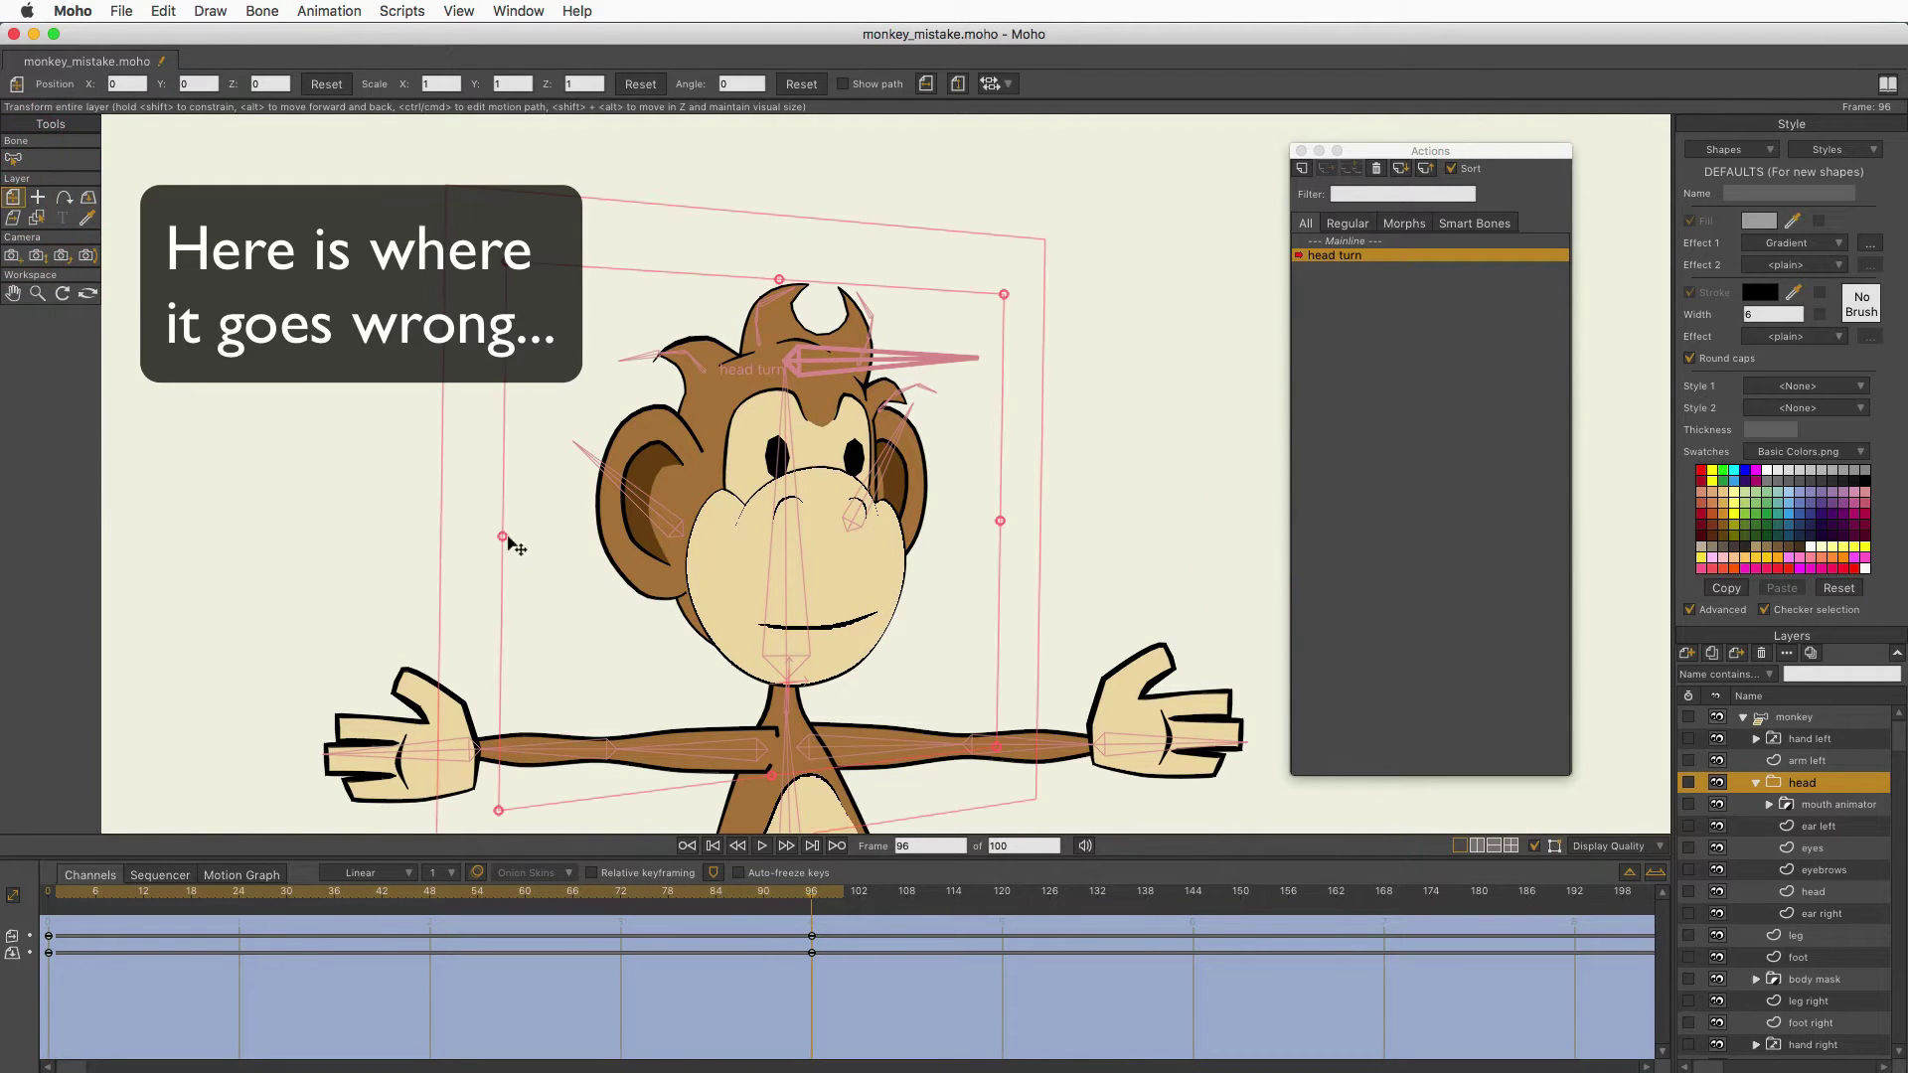
pyautogui.moveTo(502, 536); pyautogui.dragTo(468, 532)
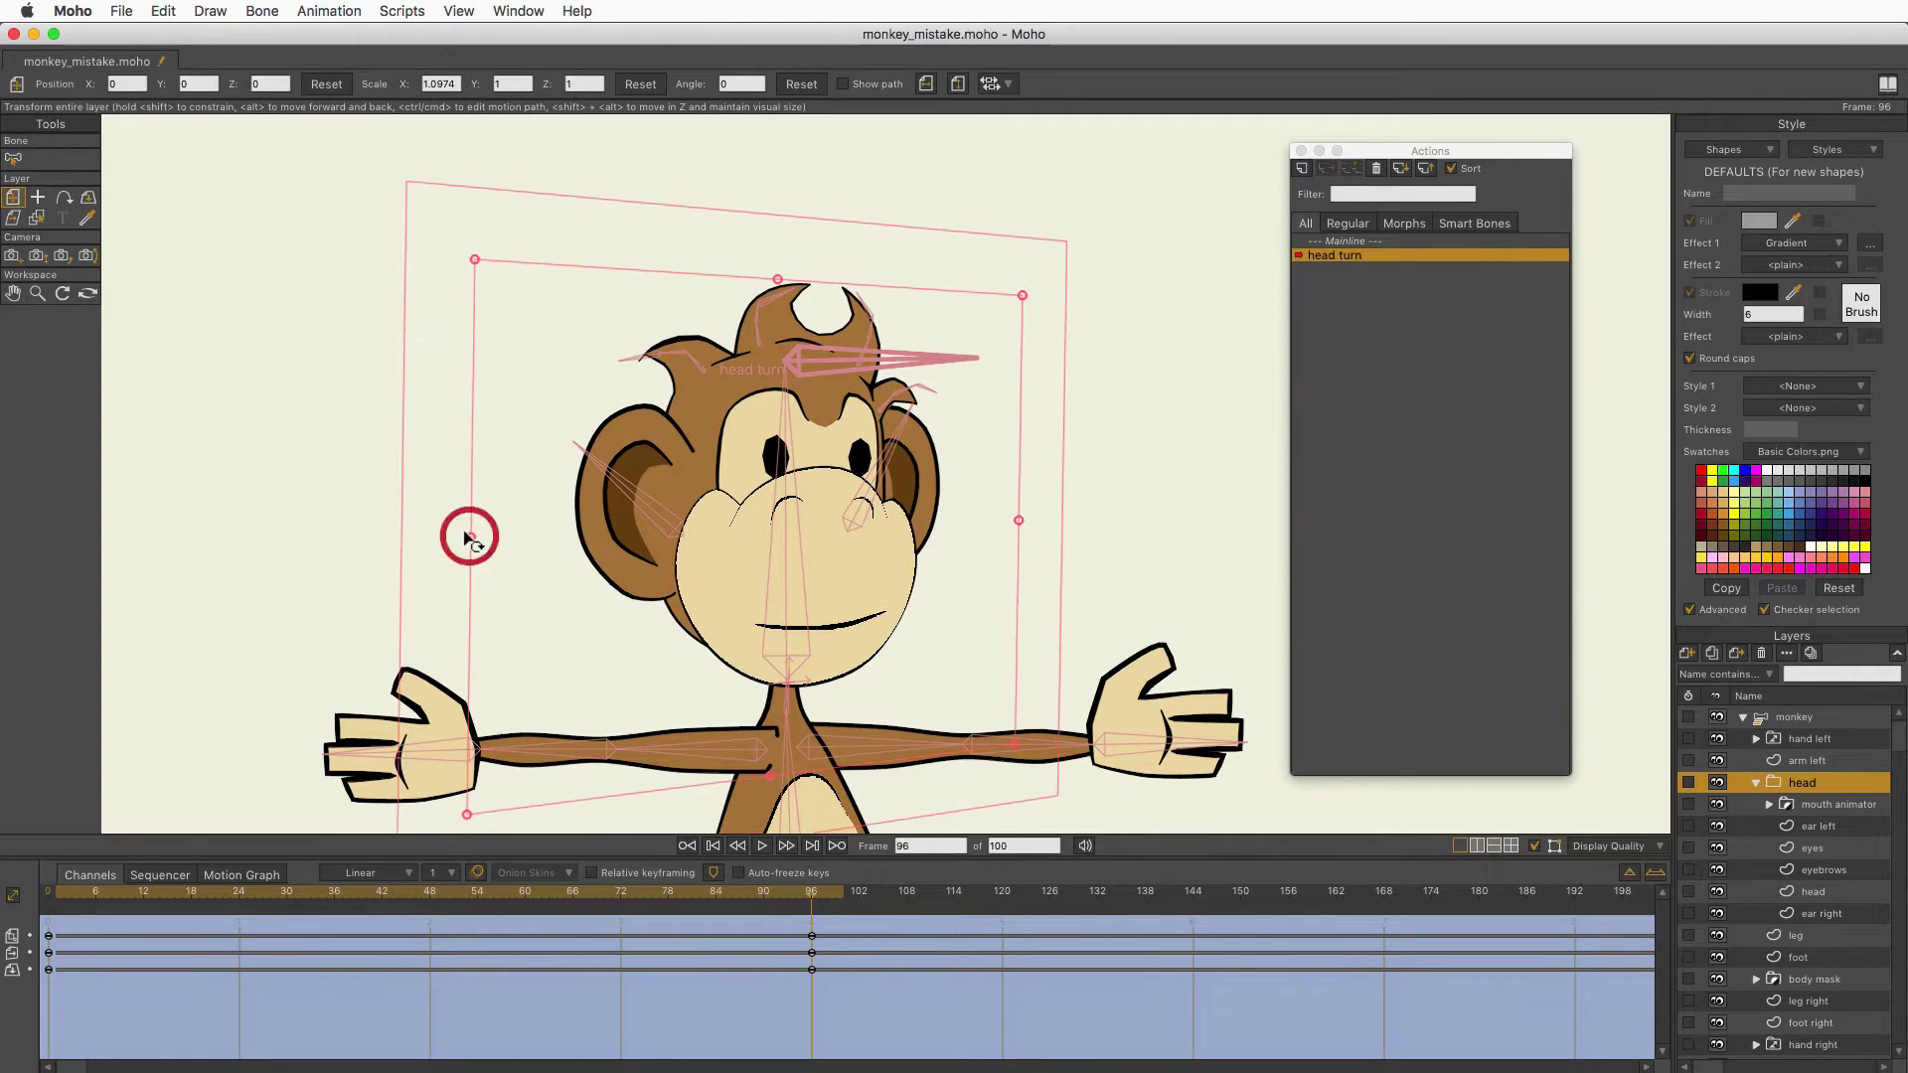
pyautogui.moveTo(894, 546); pyautogui.dragTo(897, 543)
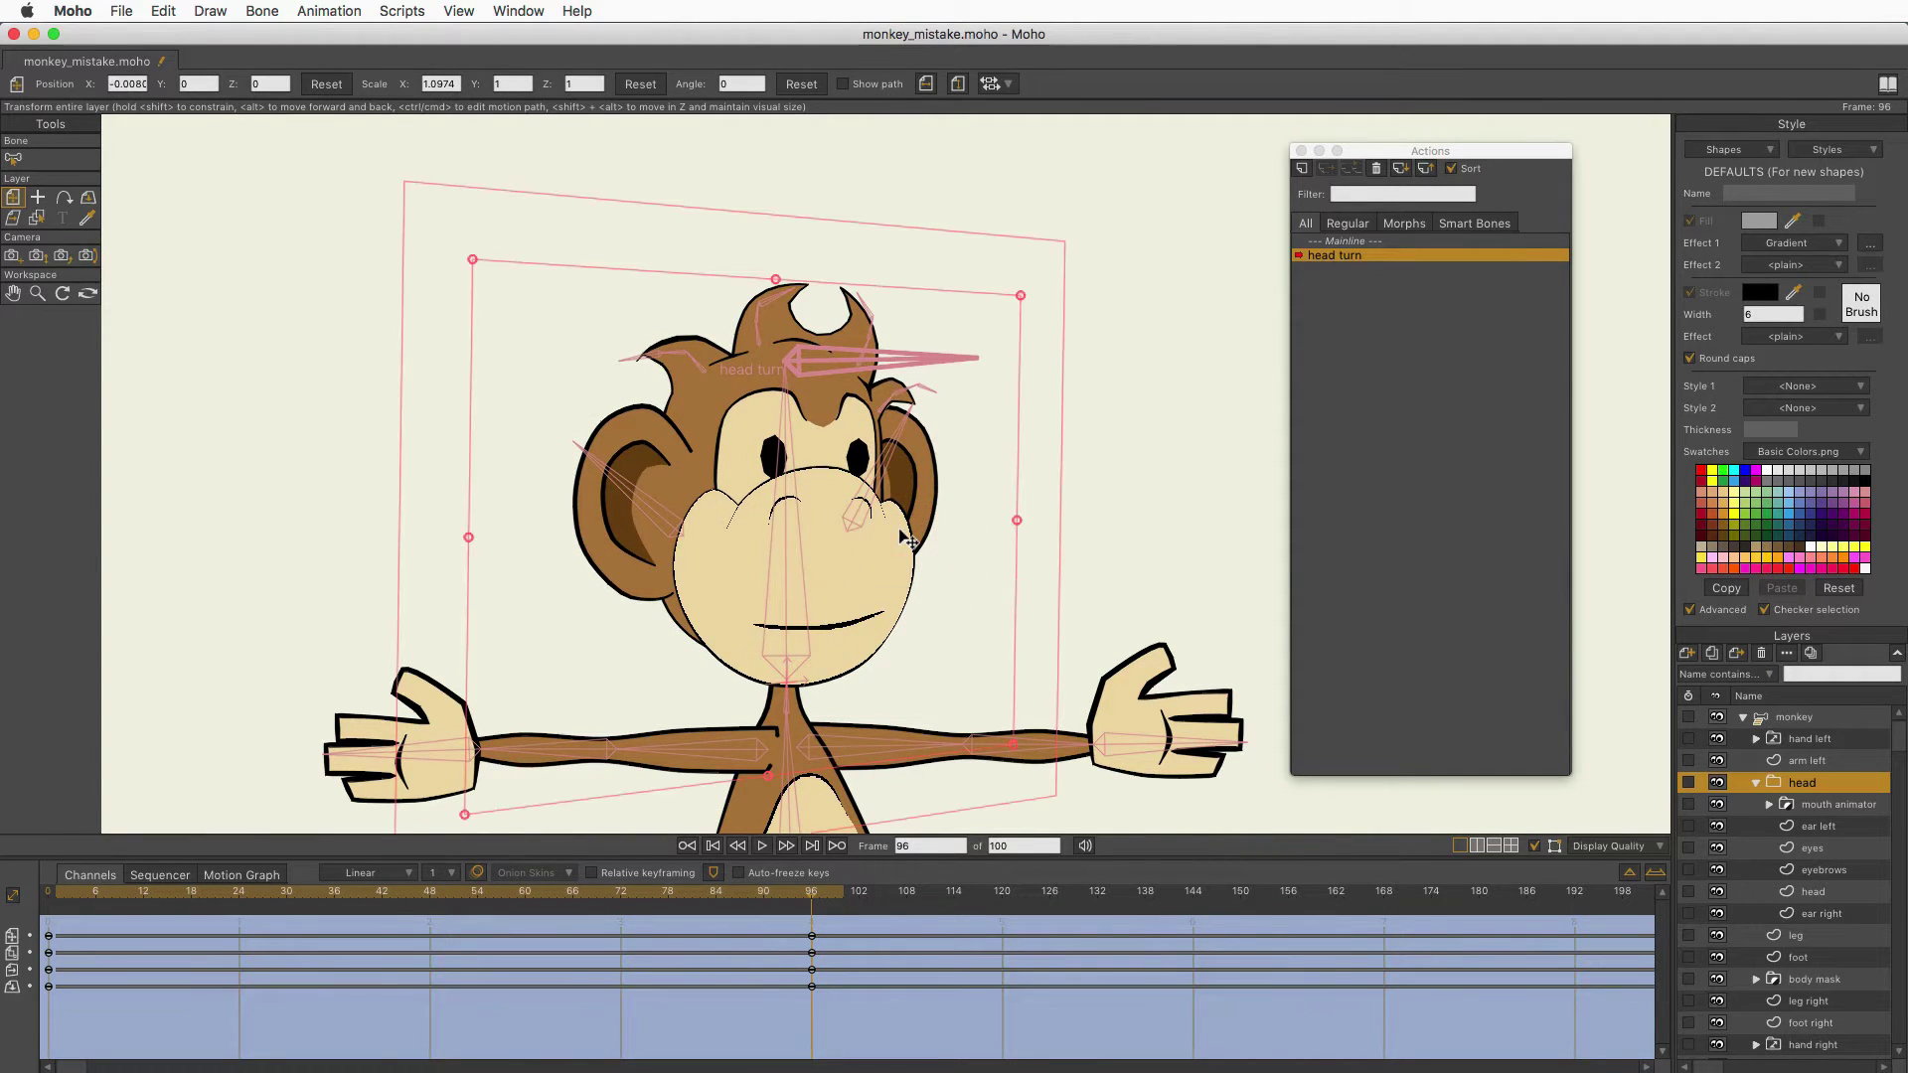
# Narrow the head layer at frame 48 to an X scale of about 0.98 and preview the head turn.
pyautogui.moveTo(818, 894); pyautogui.dragTo(430, 887)
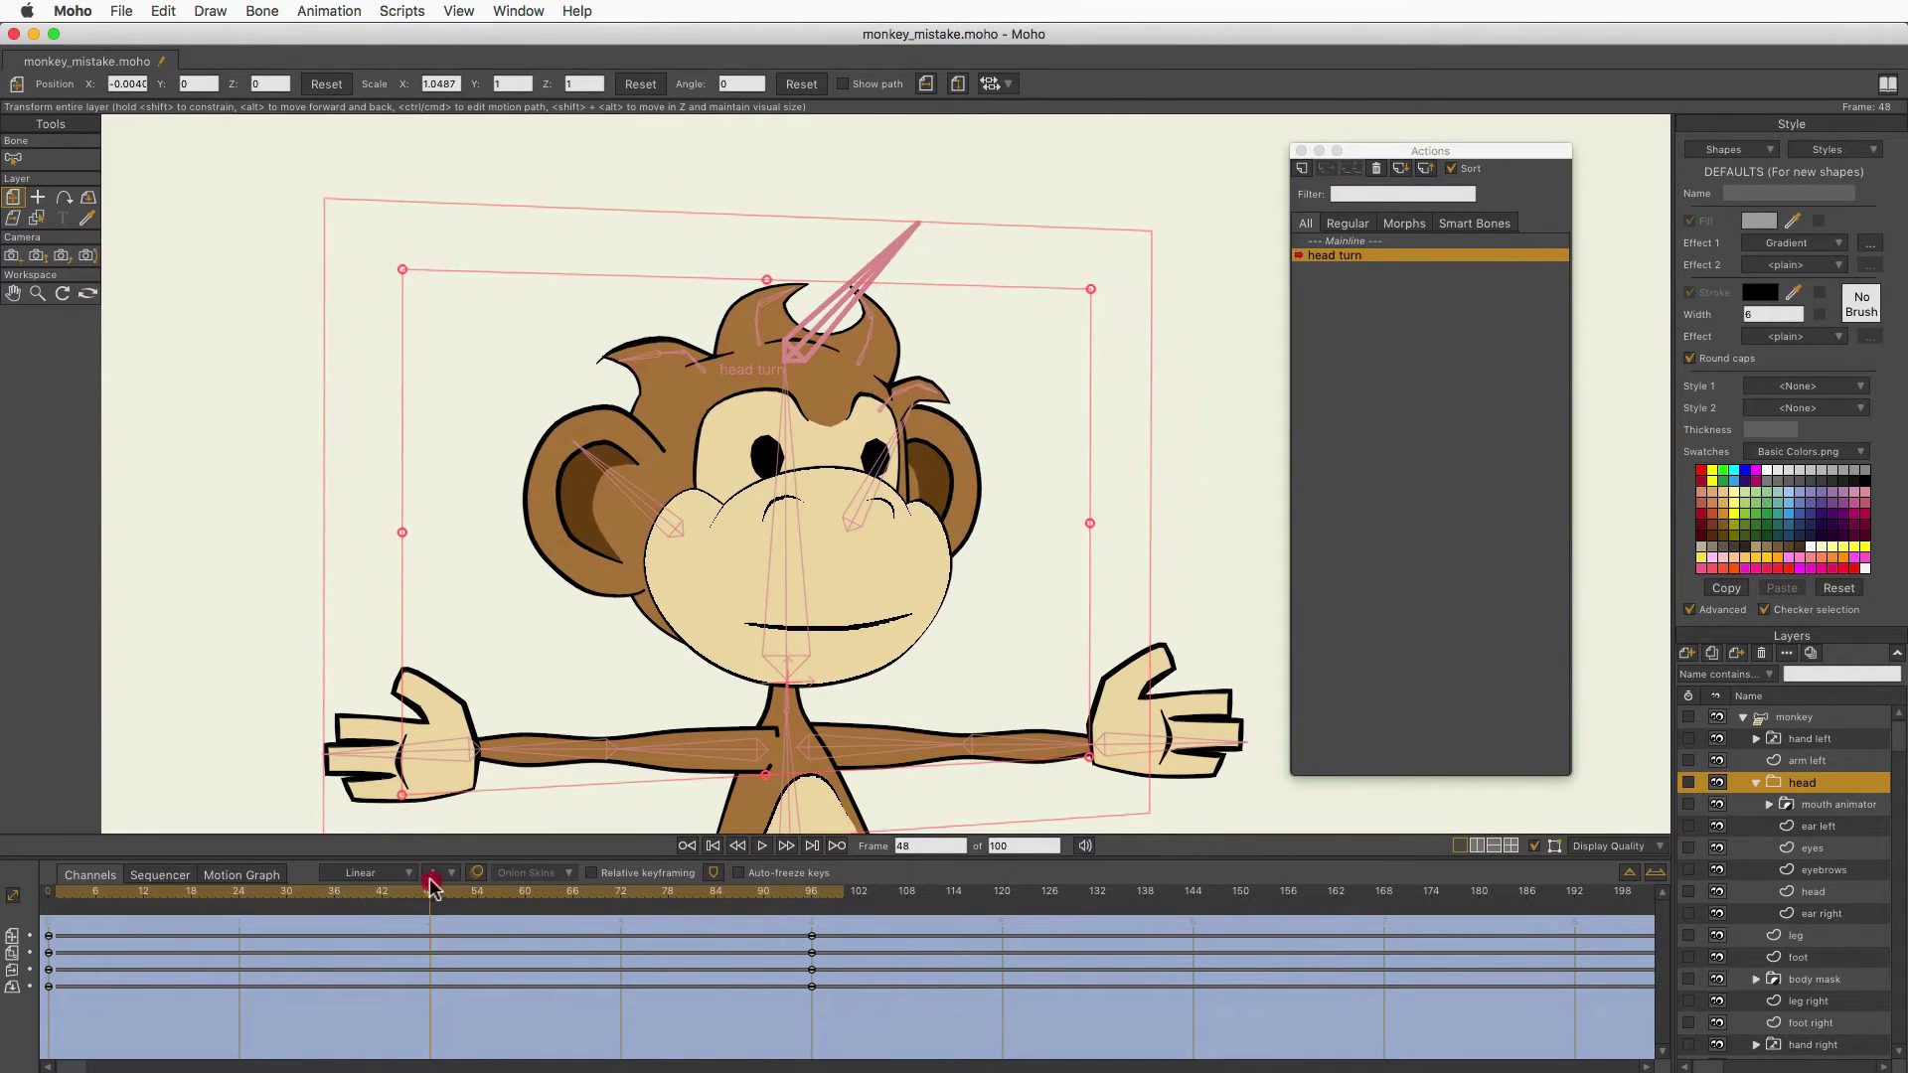
pyautogui.moveTo(402, 532); pyautogui.dragTo(429, 531)
pyautogui.moveTo(430, 892); pyautogui.dragTo(174, 872)
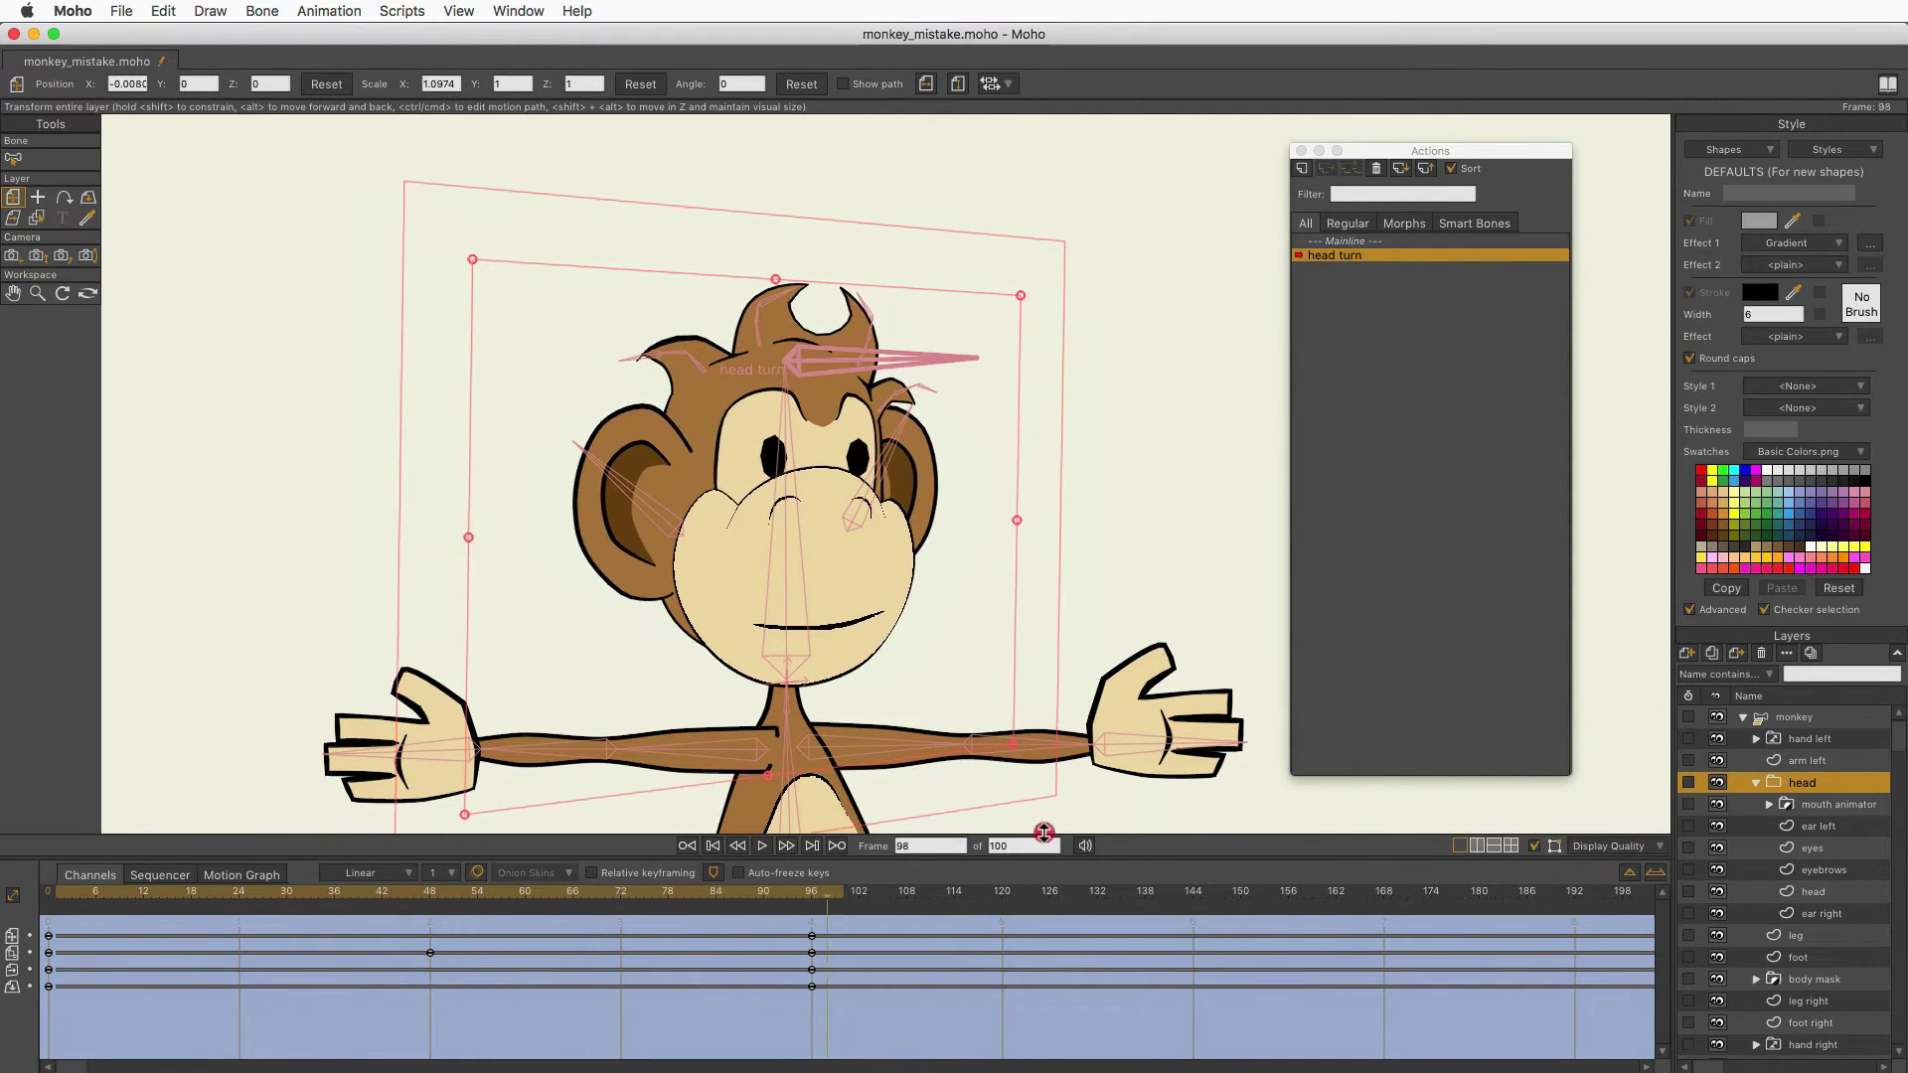
pyautogui.click(762, 843)
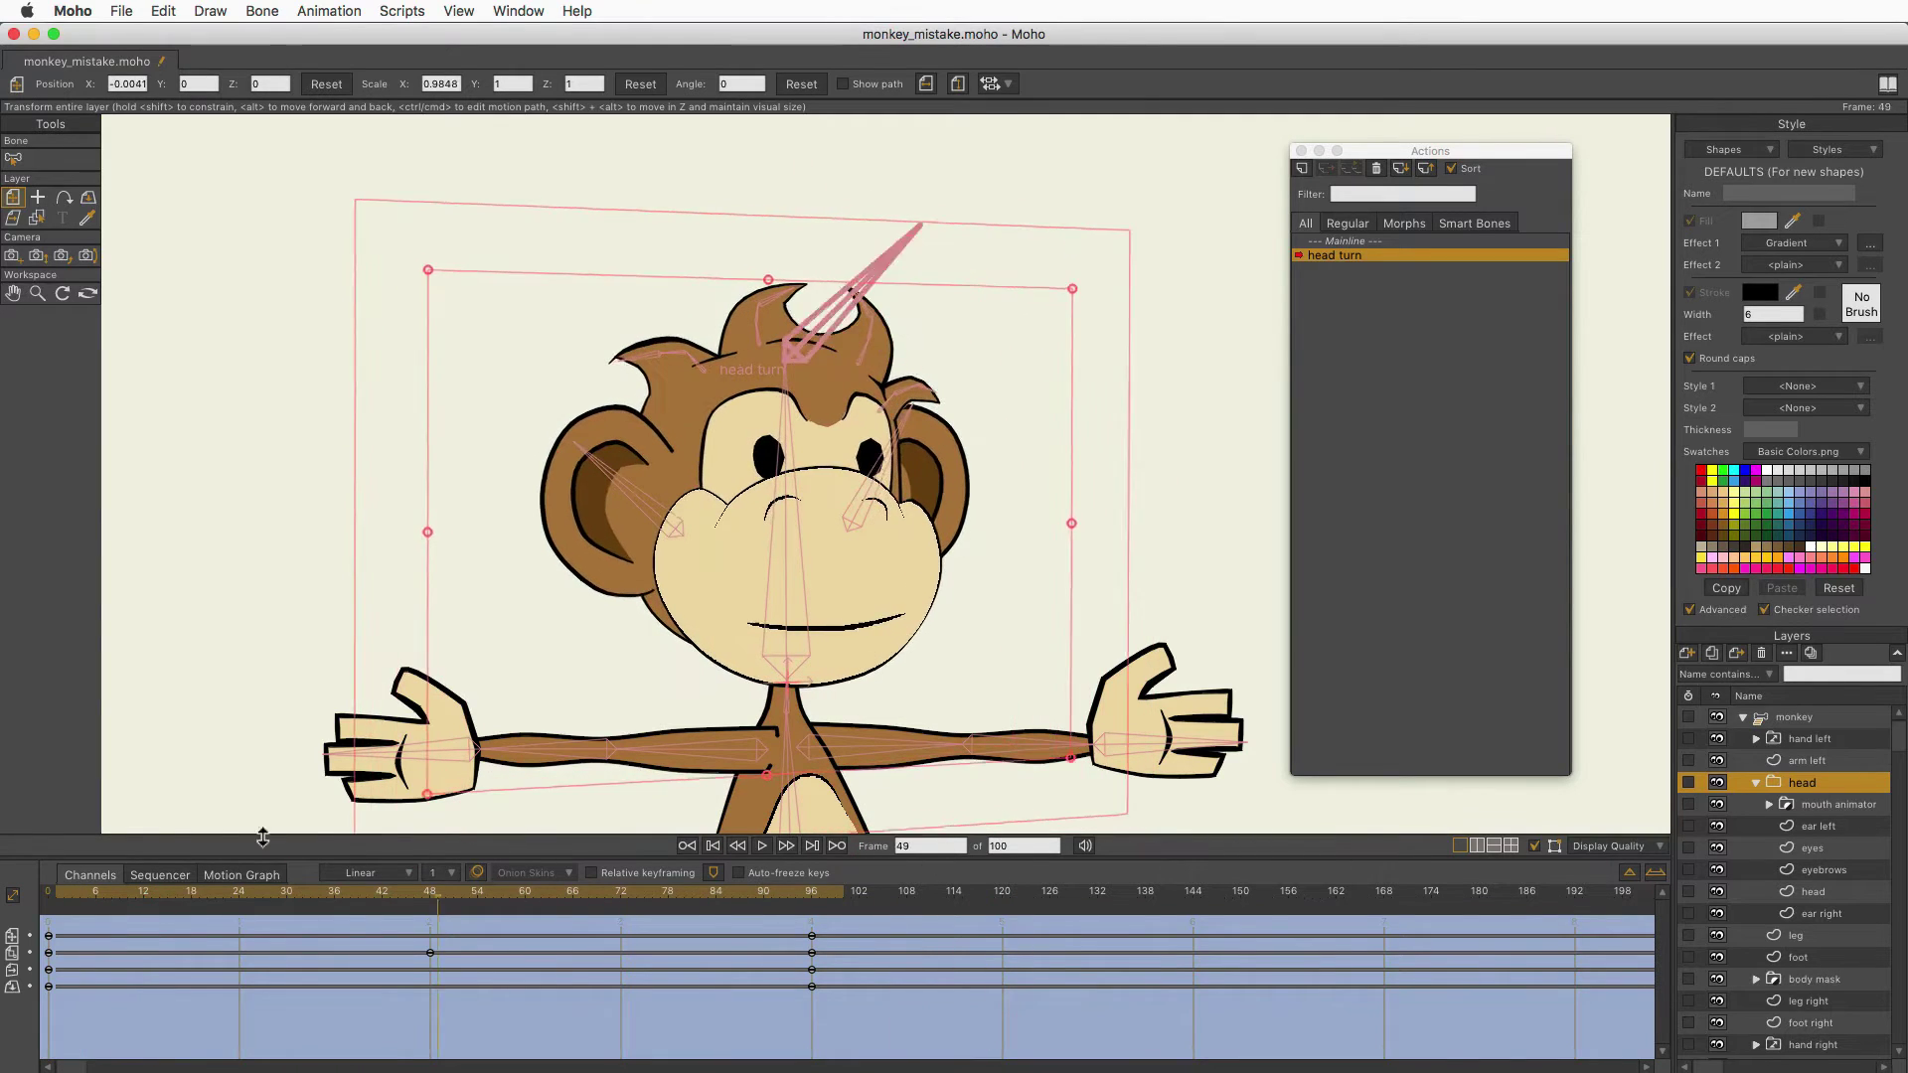
pyautogui.moveTo(210, 845); pyautogui.dragTo(8, 954)
# Return to the Mainline and test the head turn by manipulating its control bone on the monkey layer at frame 109.
pyautogui.doubleClick(1369, 241)
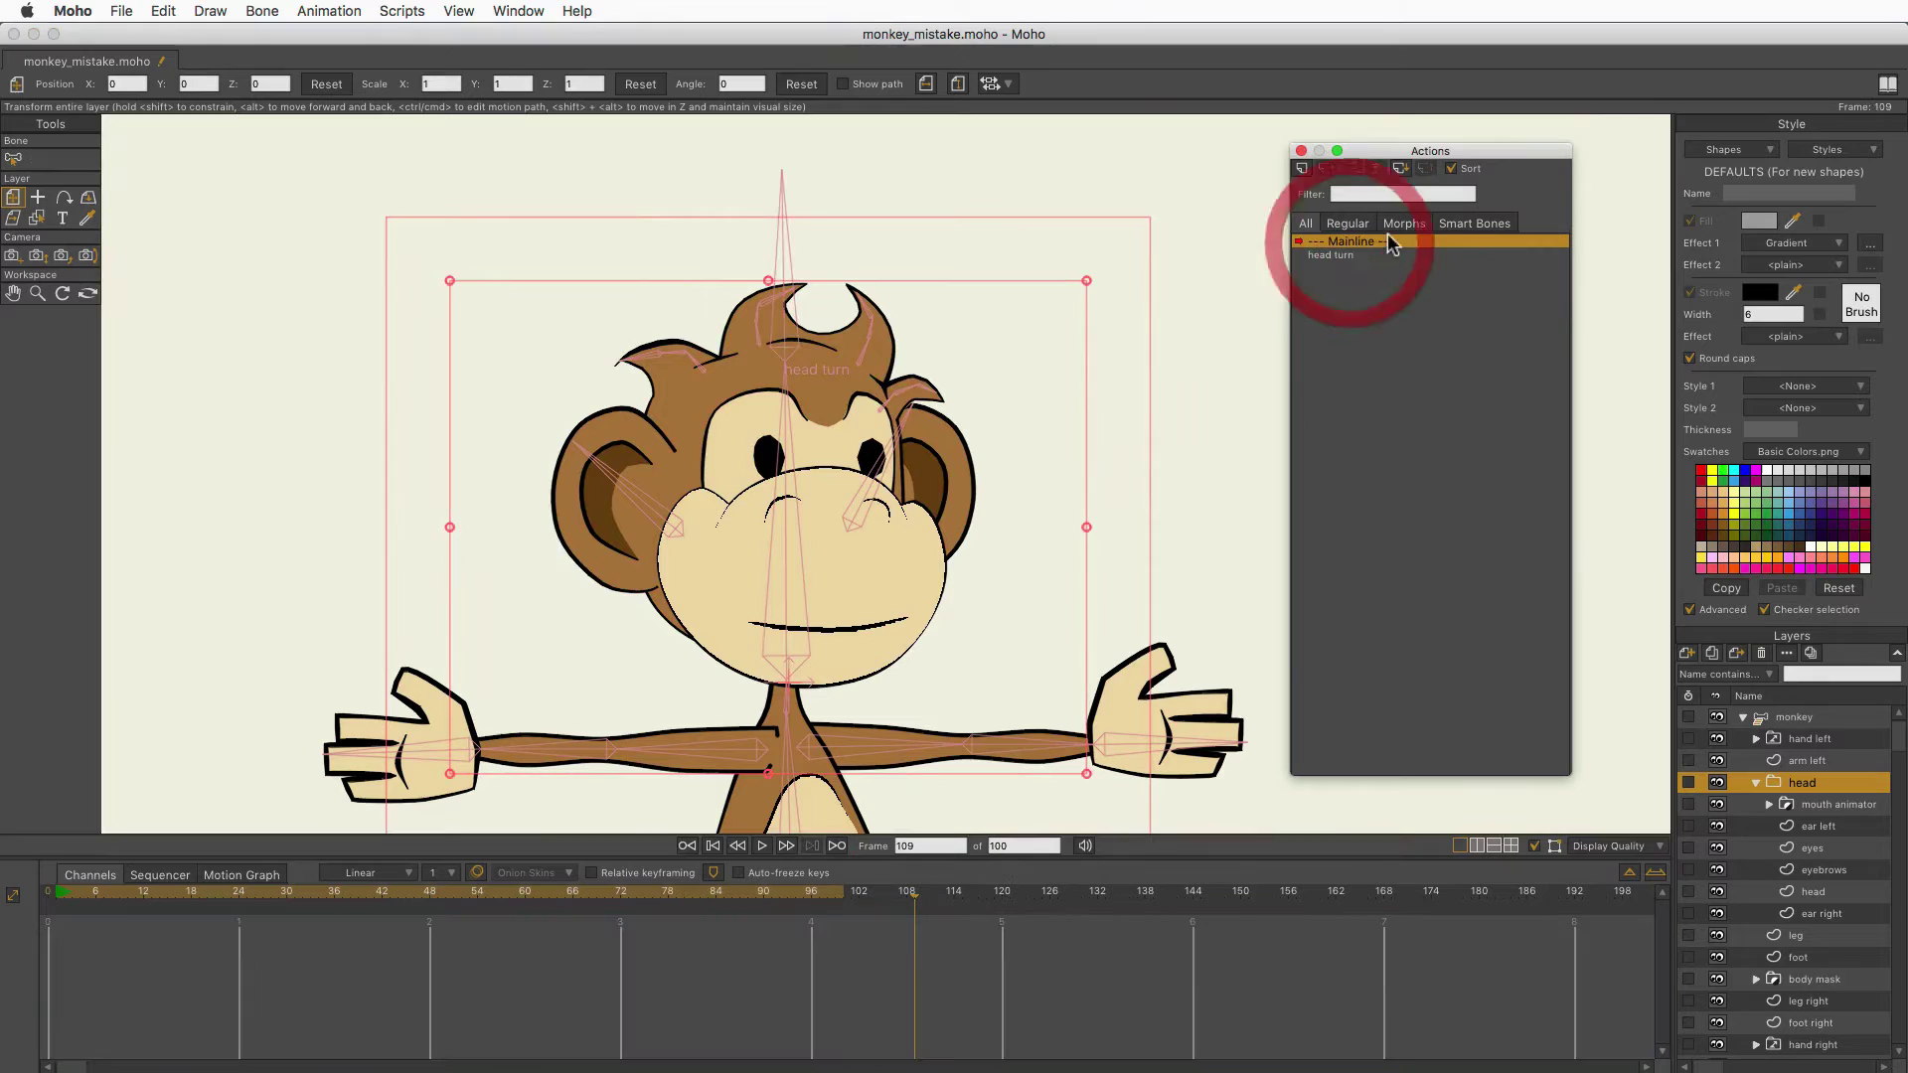
pyautogui.click(1803, 716)
pyautogui.click(62, 159)
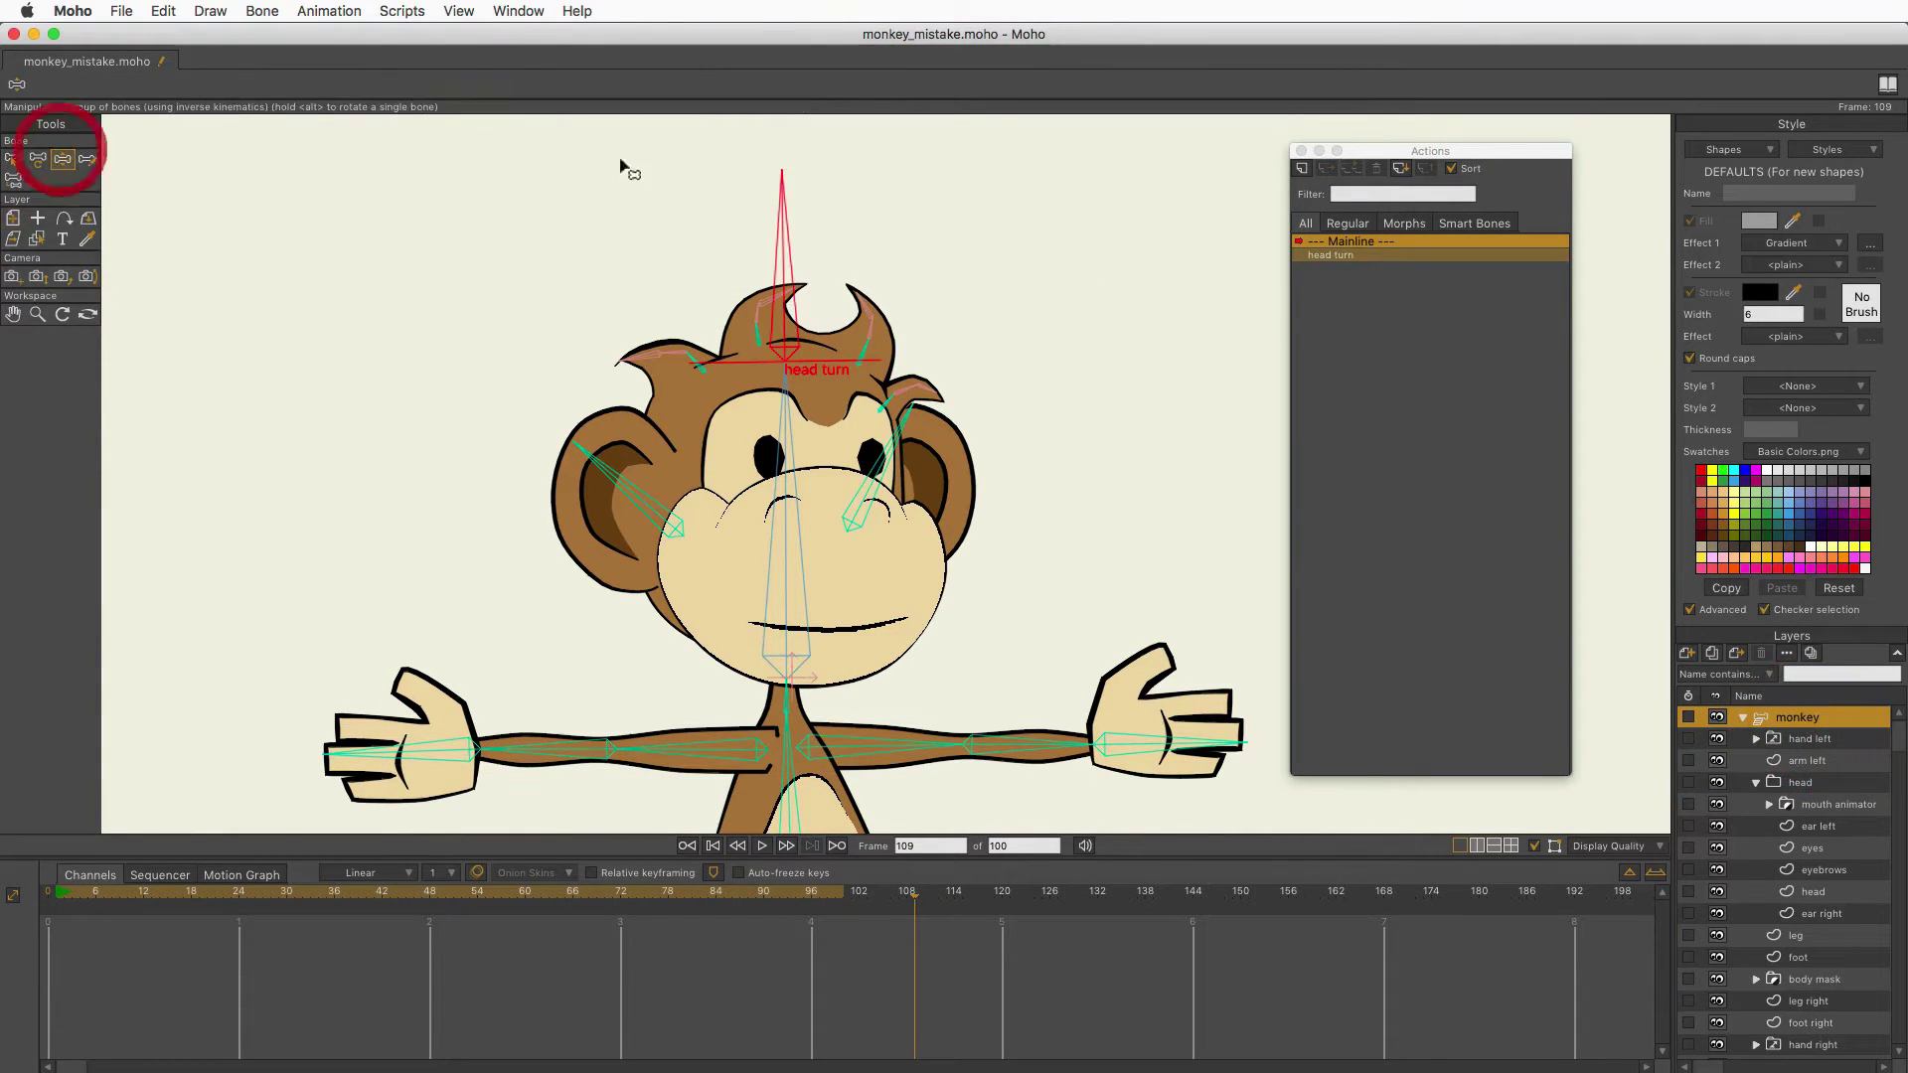
pyautogui.moveTo(790, 214); pyautogui.dragTo(862, 241)
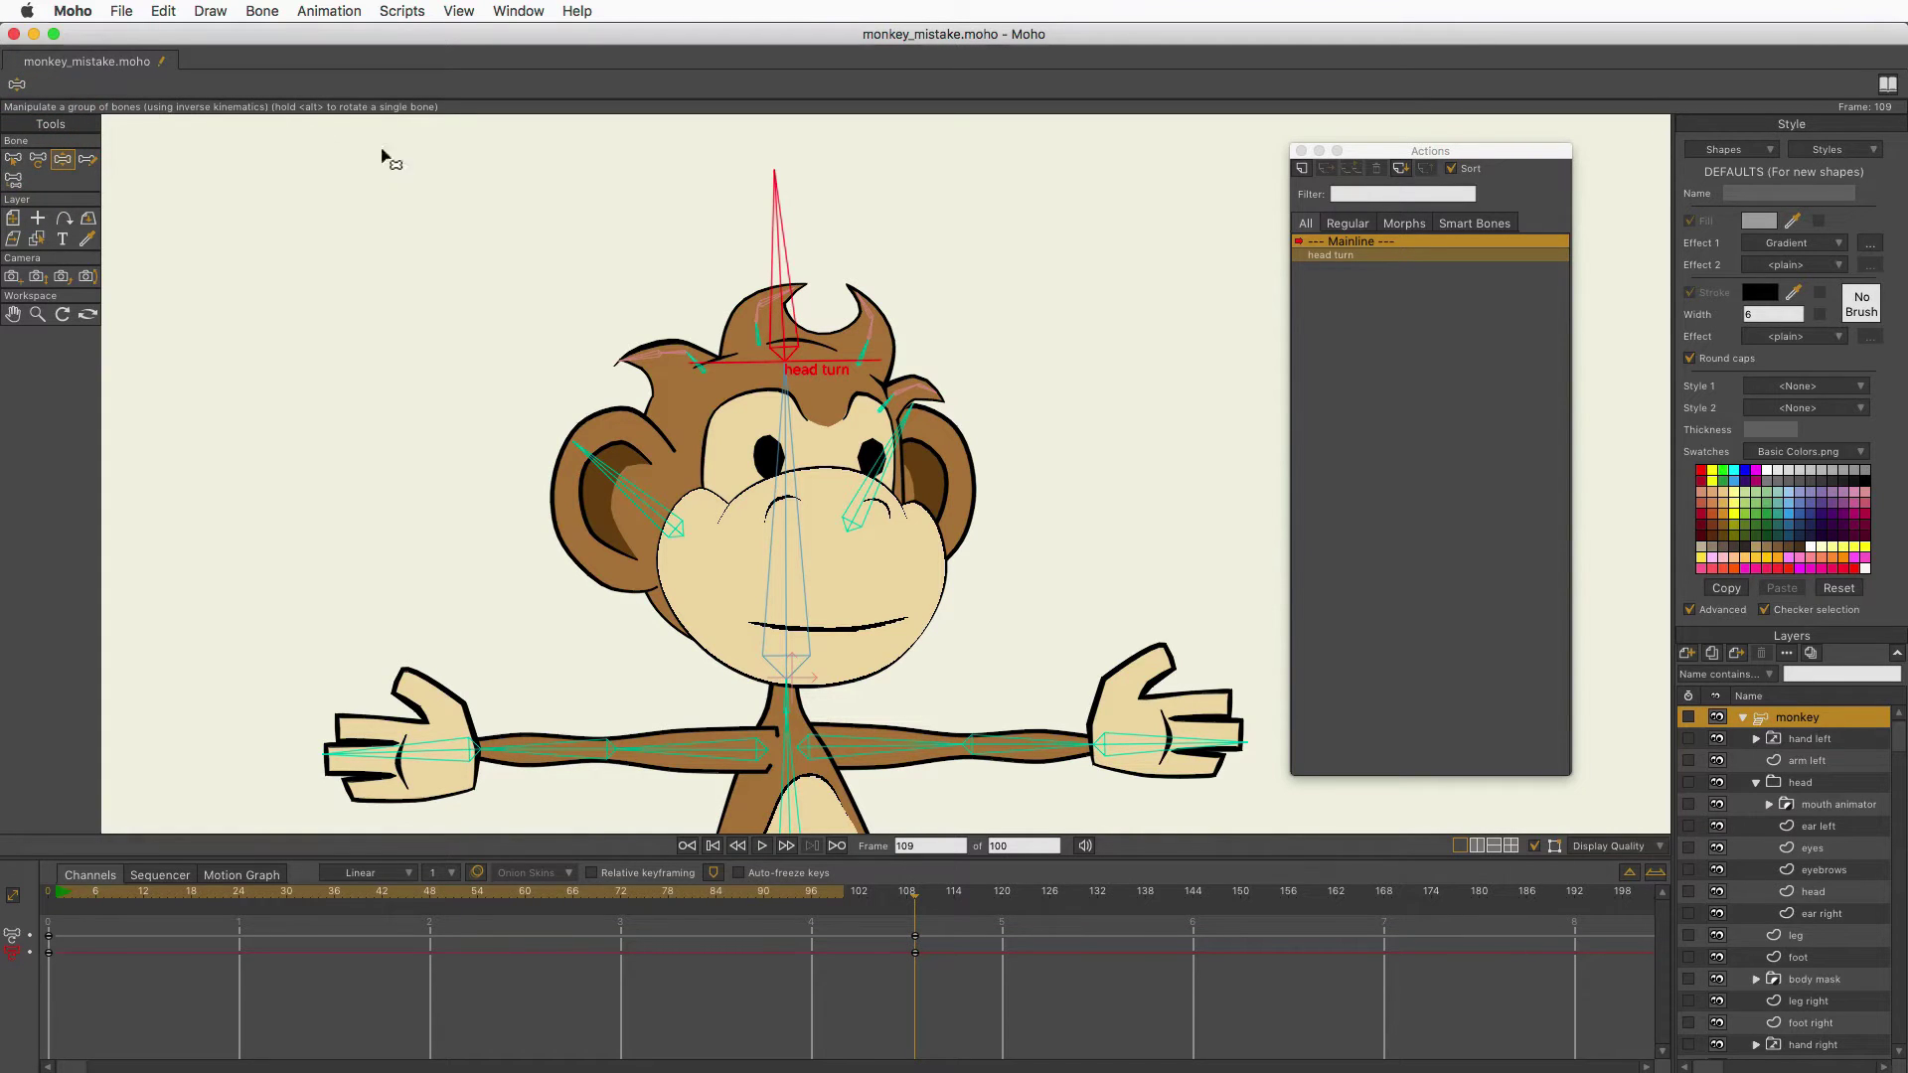
# Recheck the head turn bone's constraints in the Mainline and bring more of the monkey rig into sight.
pyautogui.click(784, 254)
pyautogui.press('b')
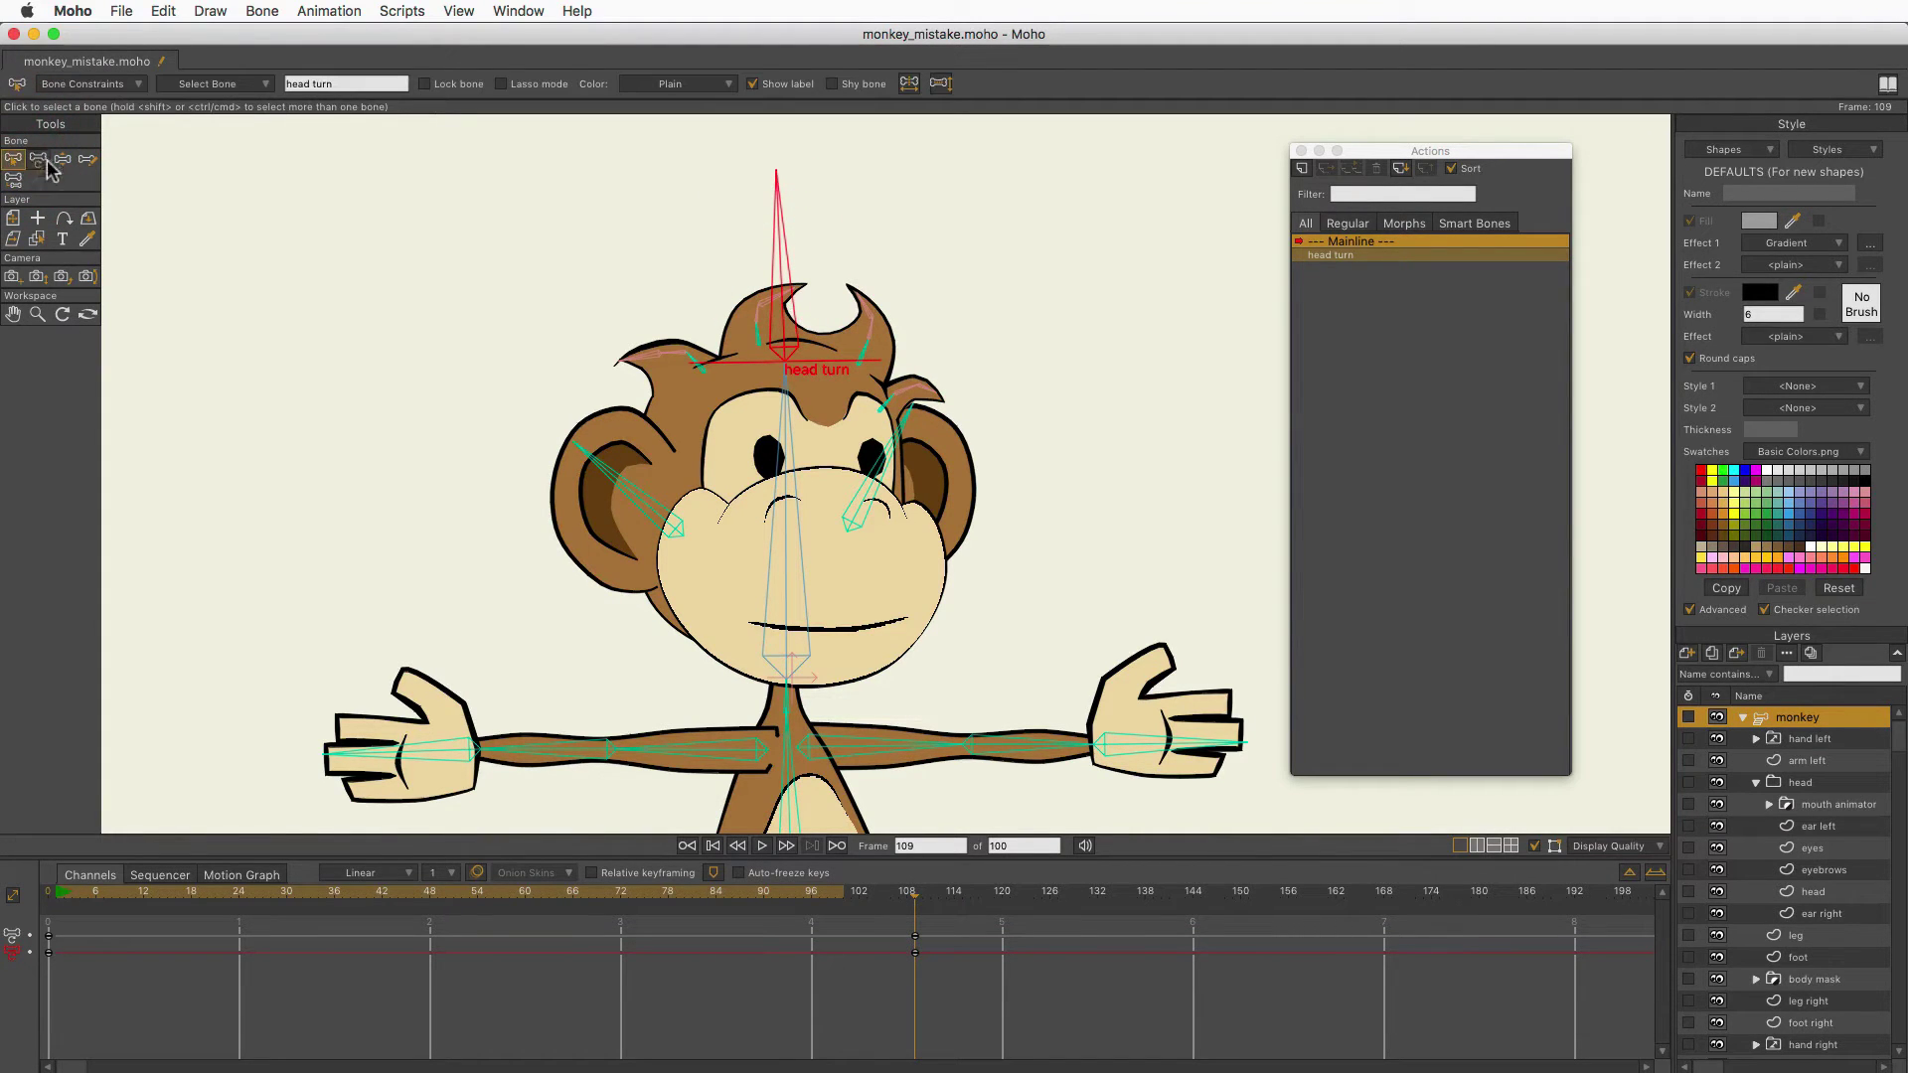
pyautogui.click(95, 84)
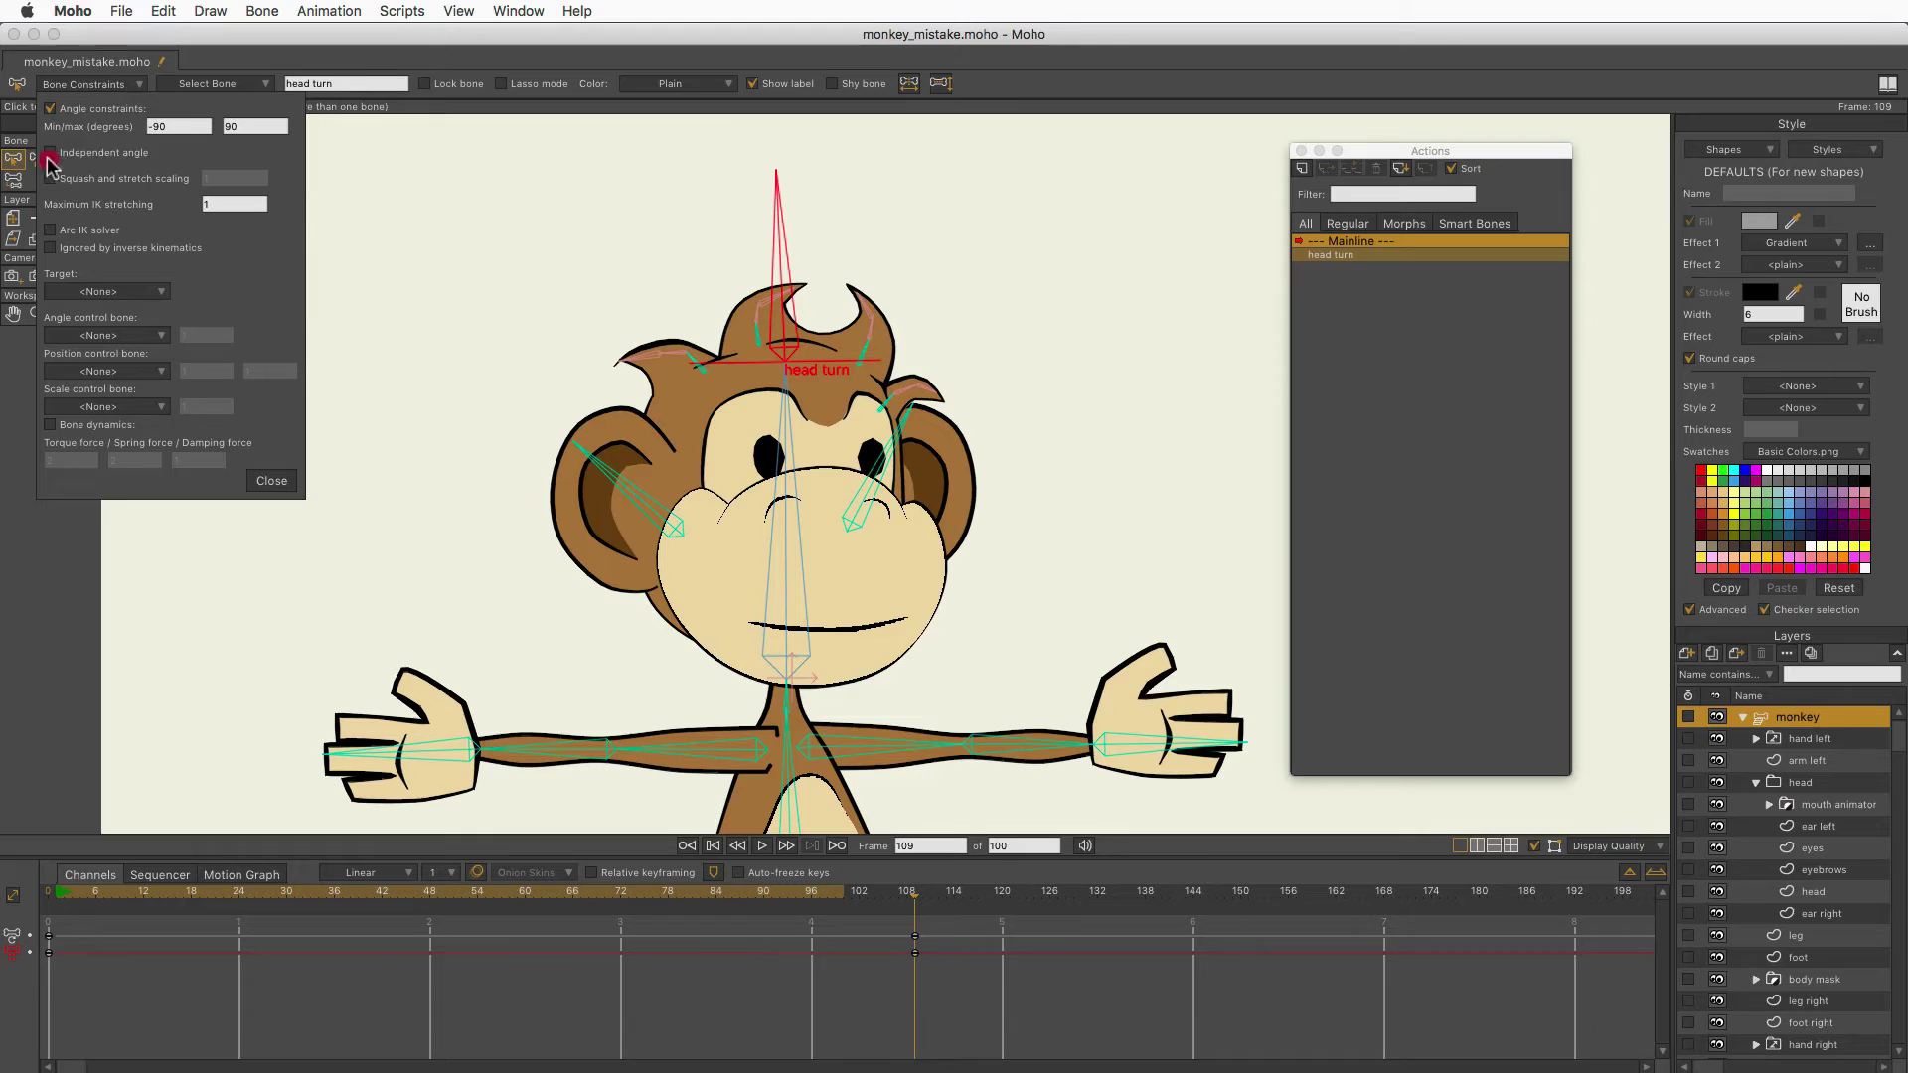
pyautogui.click(272, 481)
pyautogui.click(38, 315)
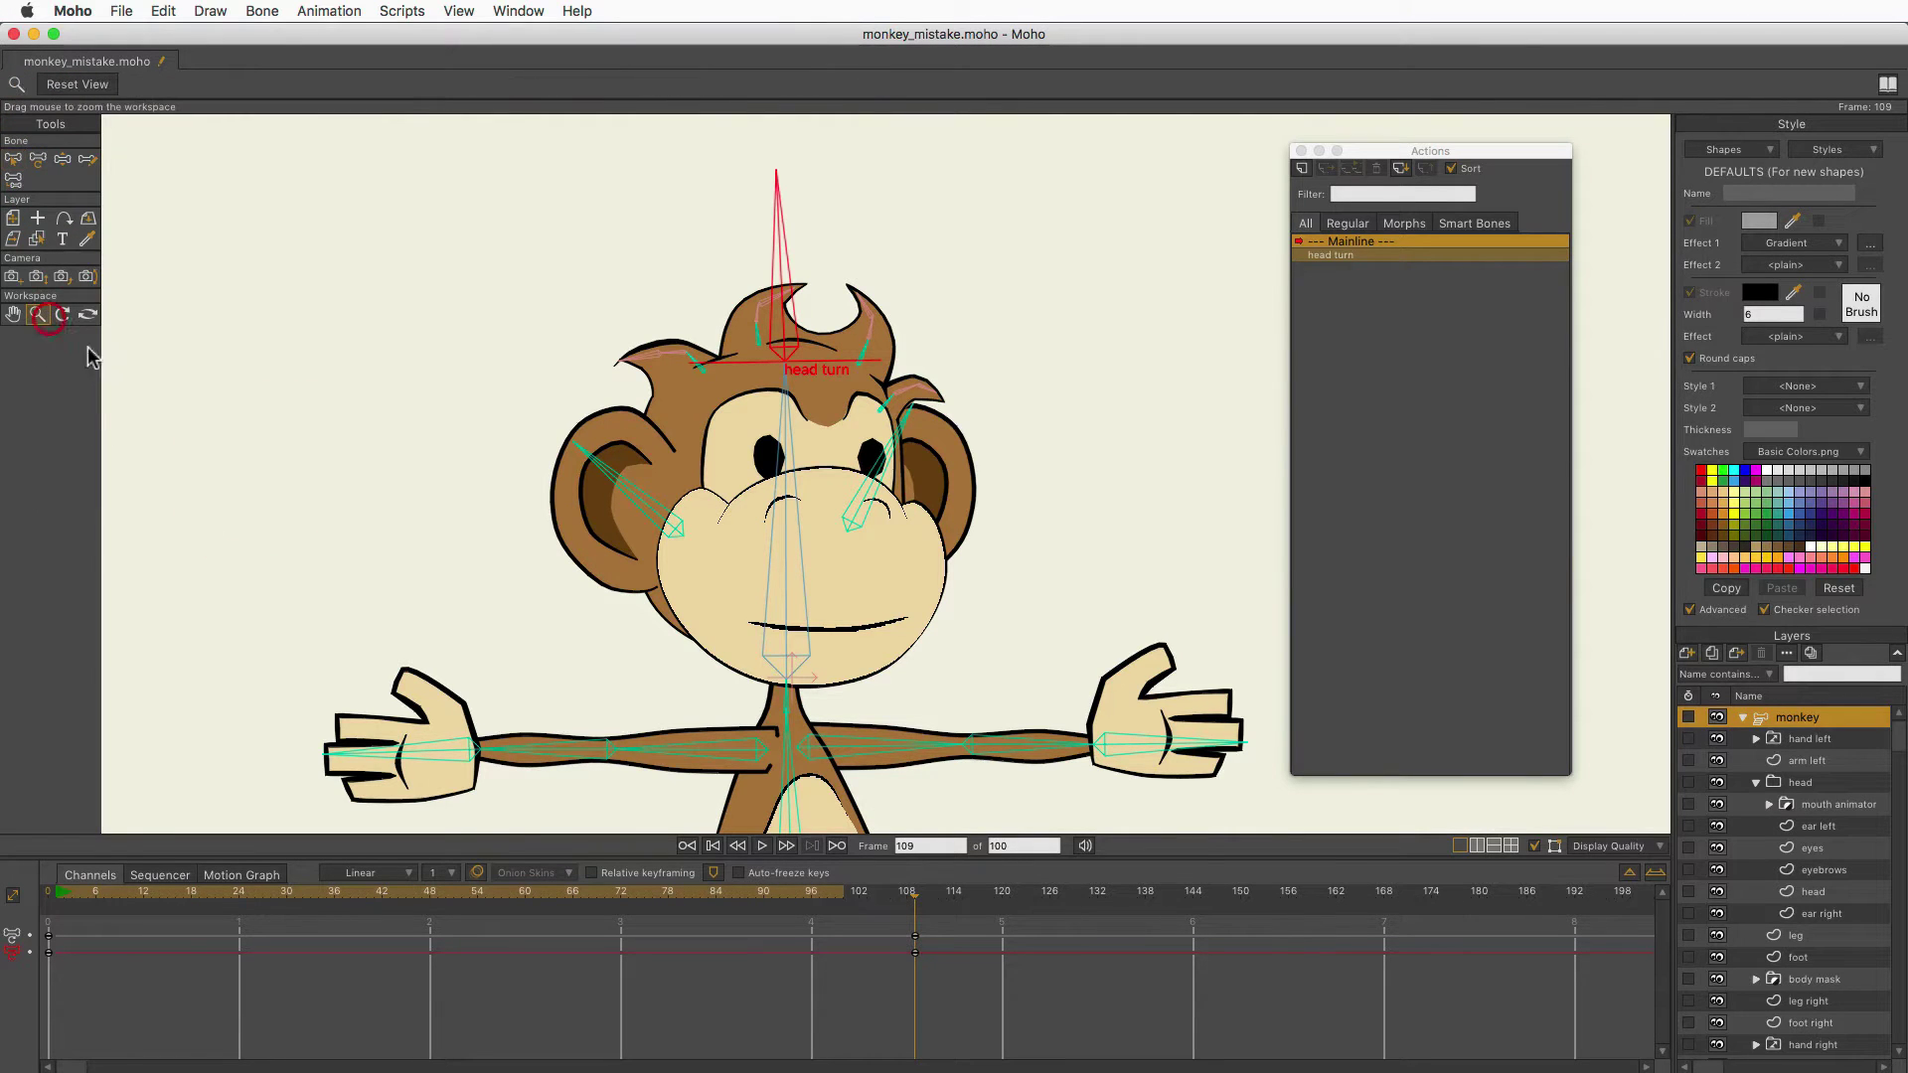
pyautogui.moveTo(1062, 594); pyautogui.dragTo(505, 724)
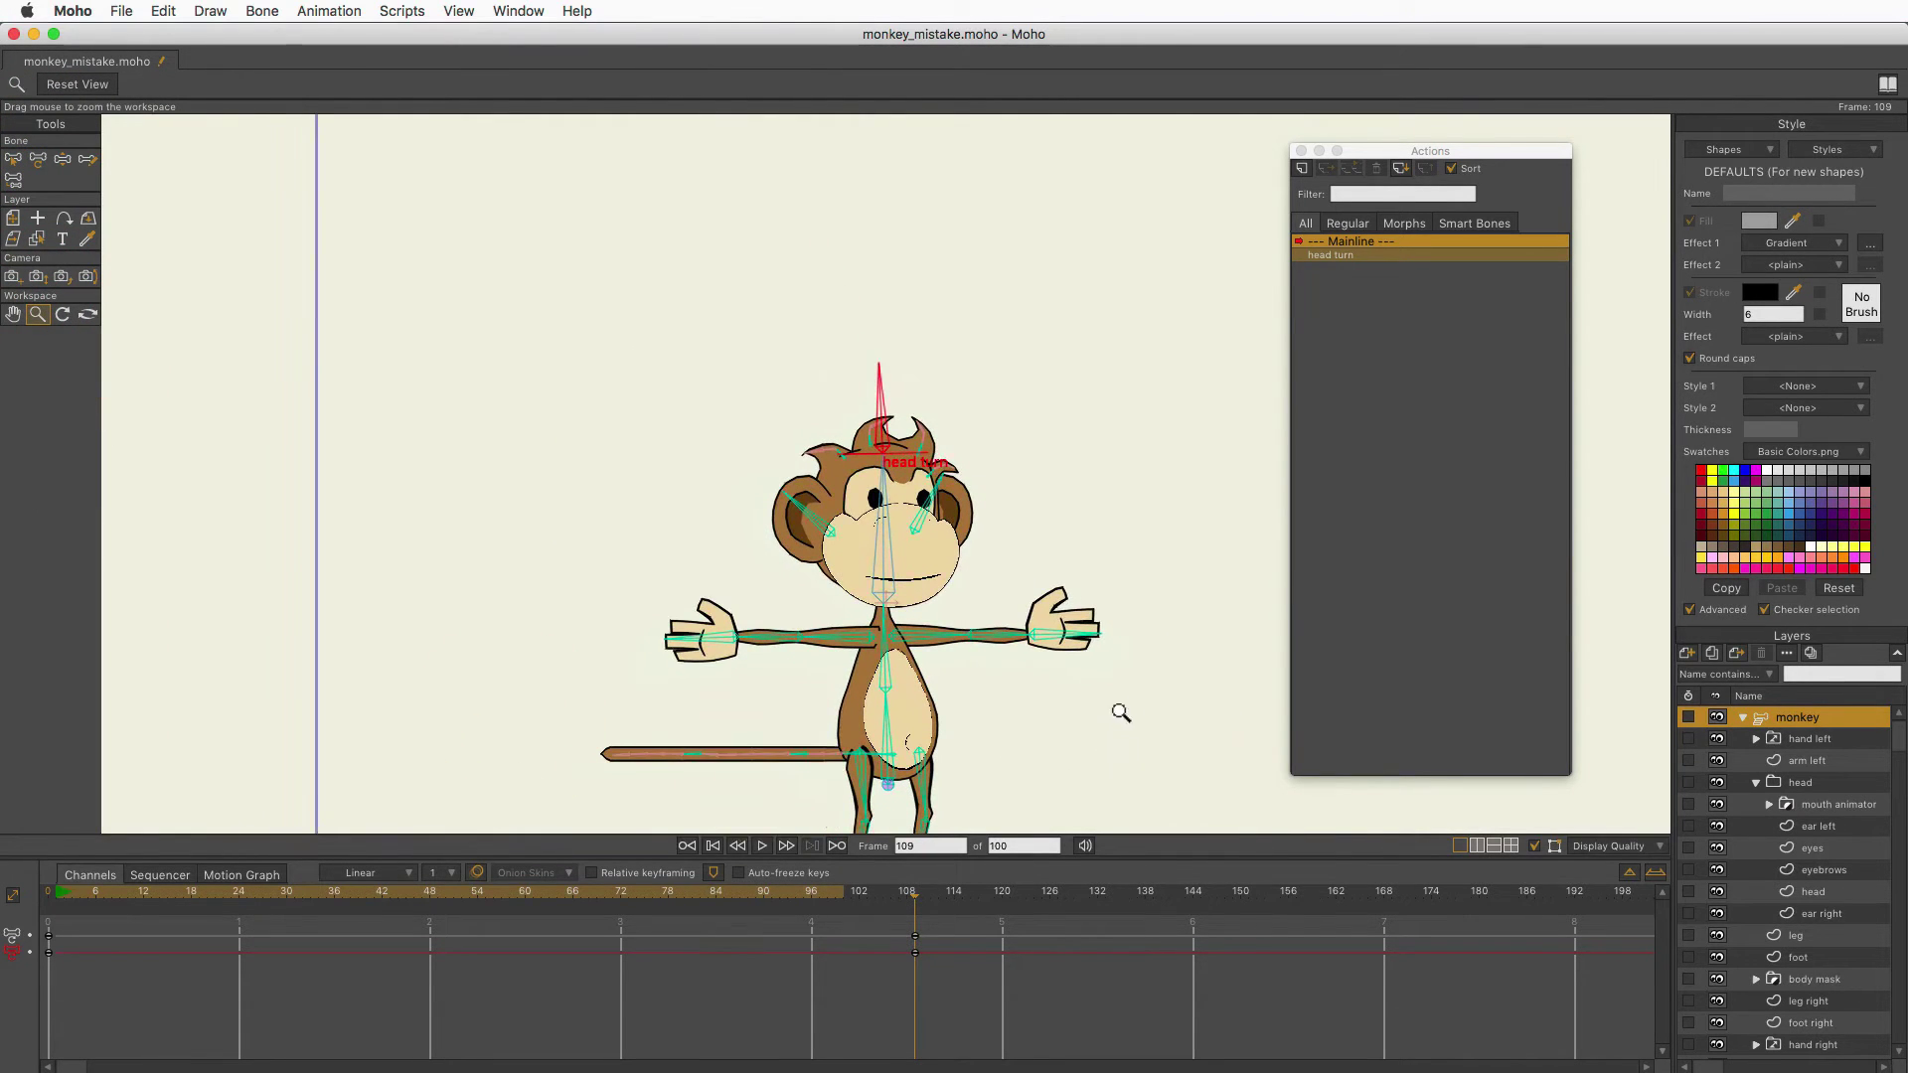
# Select the head layer at frame 109 and experiment with its origin, ending at the base of the head at about X -0.66, Y -0.47.
pyautogui.press('space')
pyautogui.moveTo(1098, 707); pyautogui.dragTo(907, 596)
pyautogui.moveTo(824, 396); pyautogui.dragTo(1473, 506)
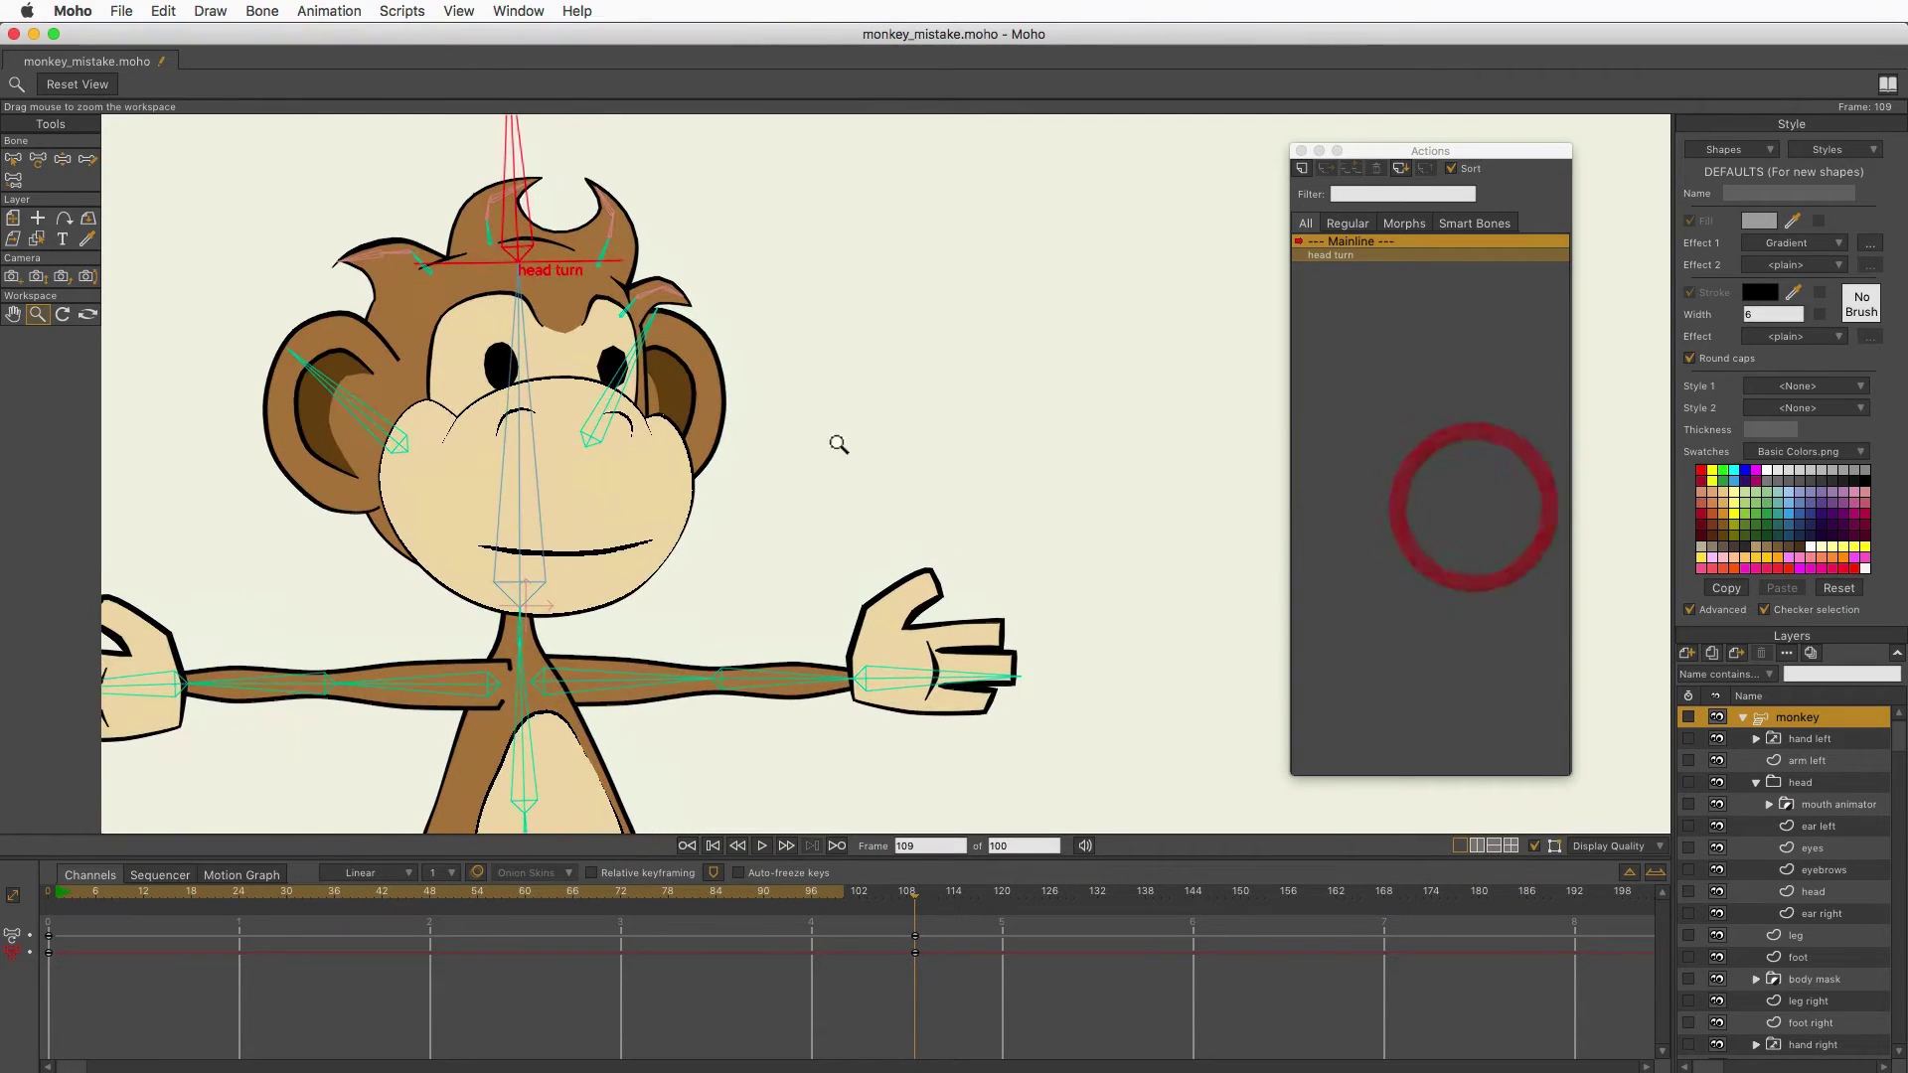
pyautogui.press('space')
pyautogui.moveTo(876, 380); pyautogui.dragTo(1055, 409)
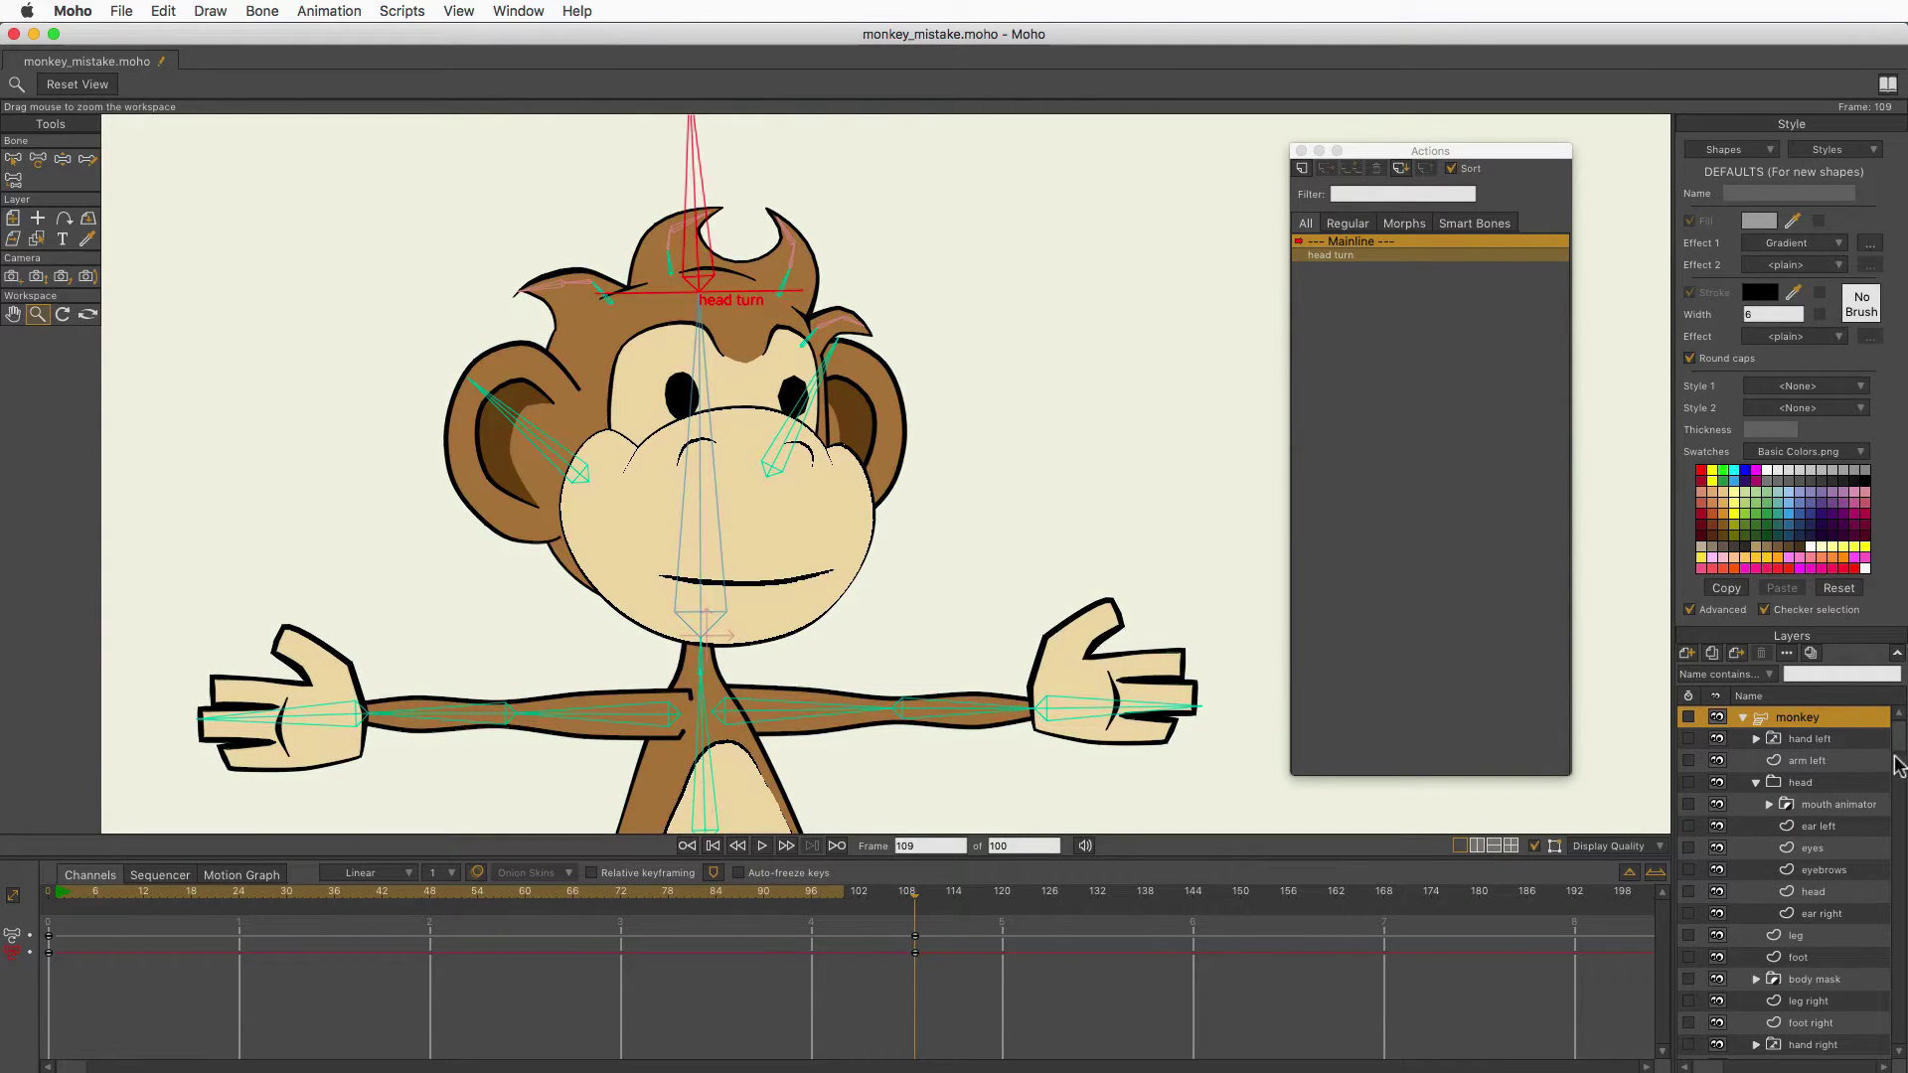
pyautogui.click(1833, 785)
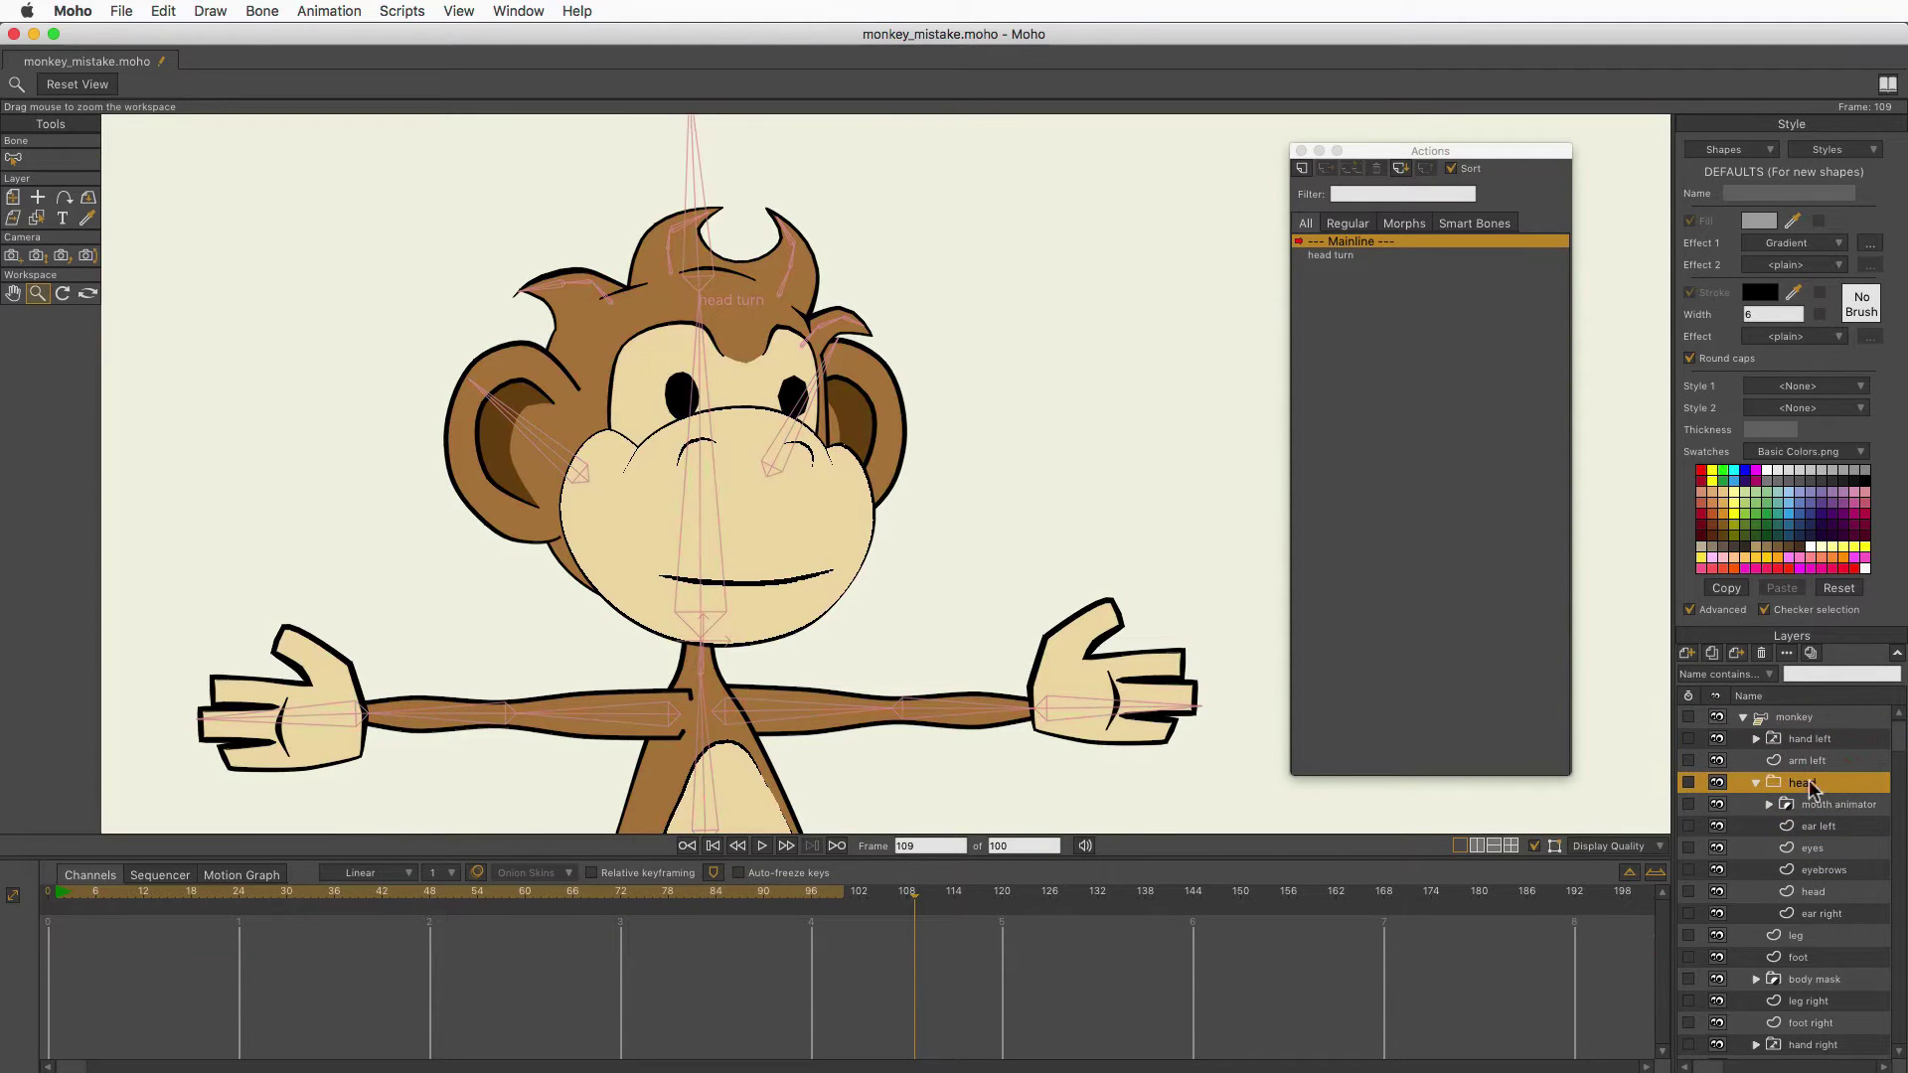
pyautogui.moveTo(785, 618); pyautogui.dragTo(1507, 752)
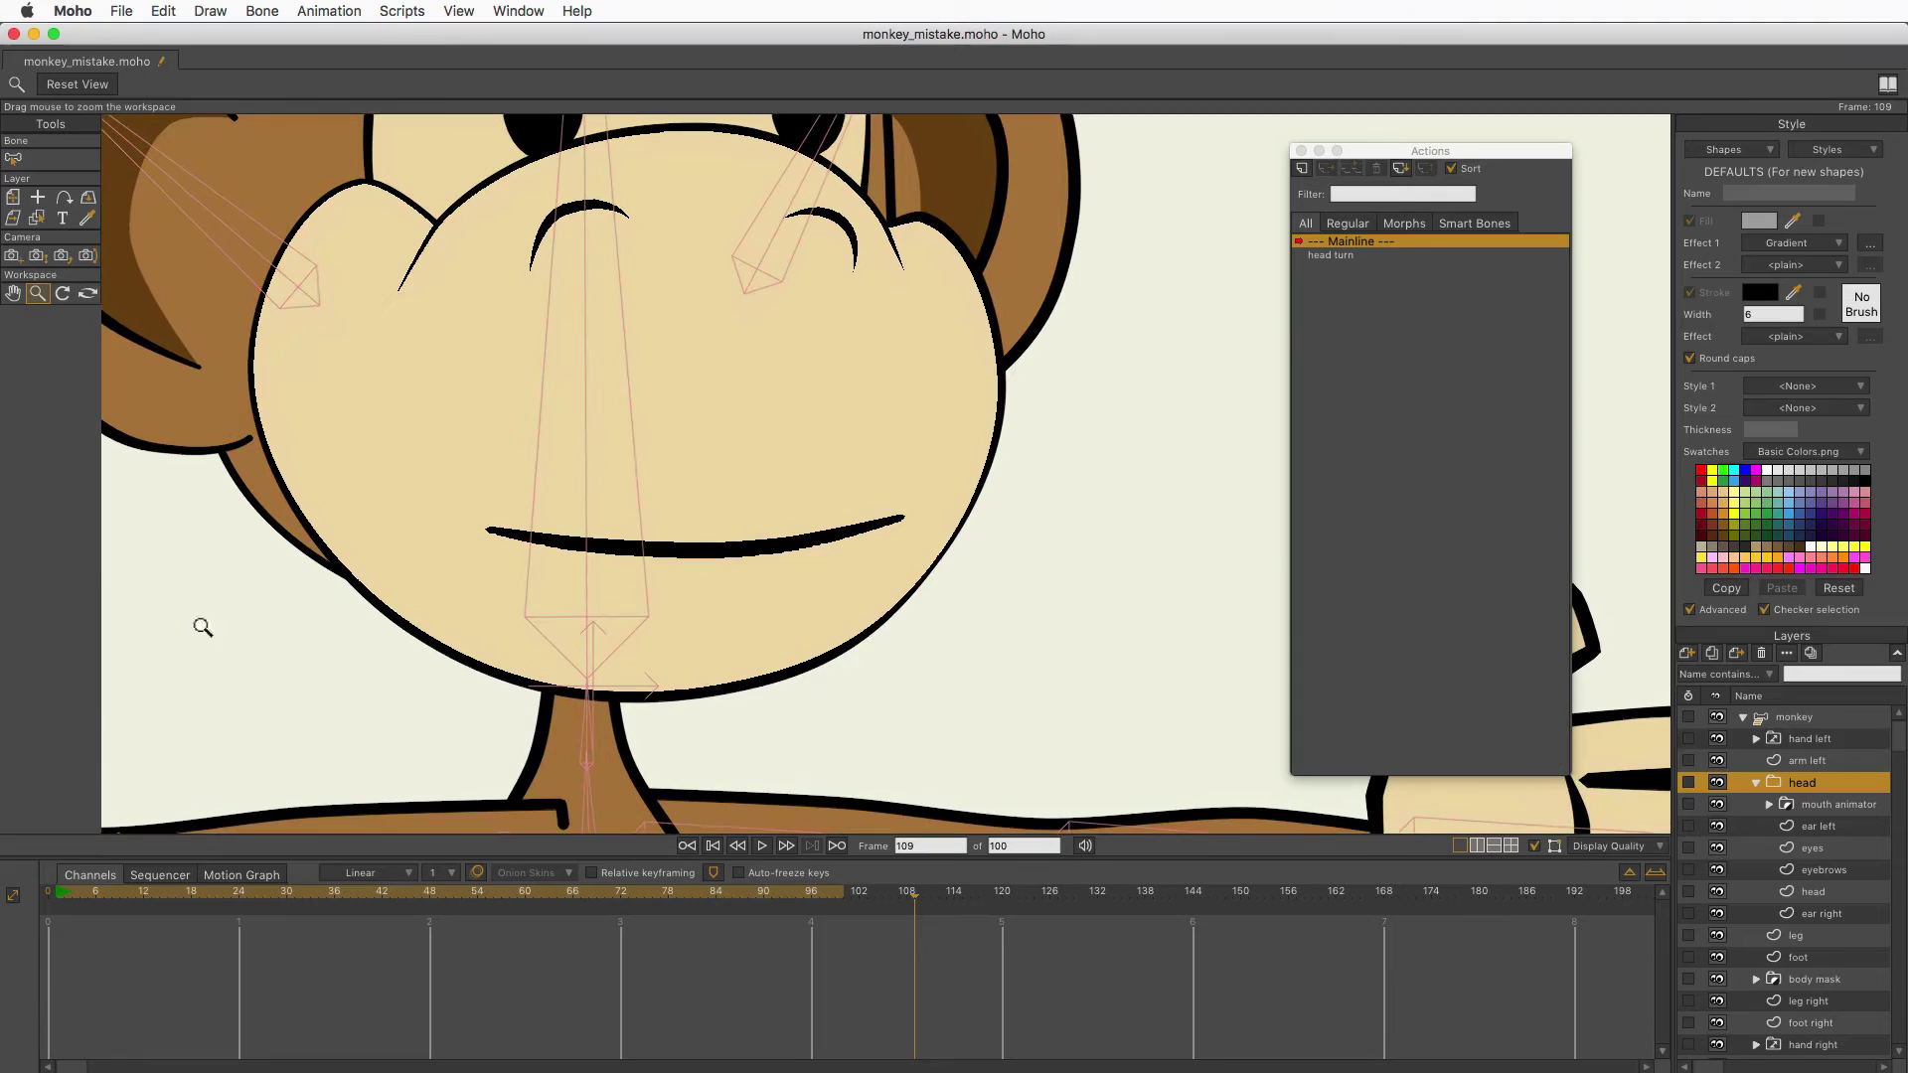
pyautogui.click(38, 197)
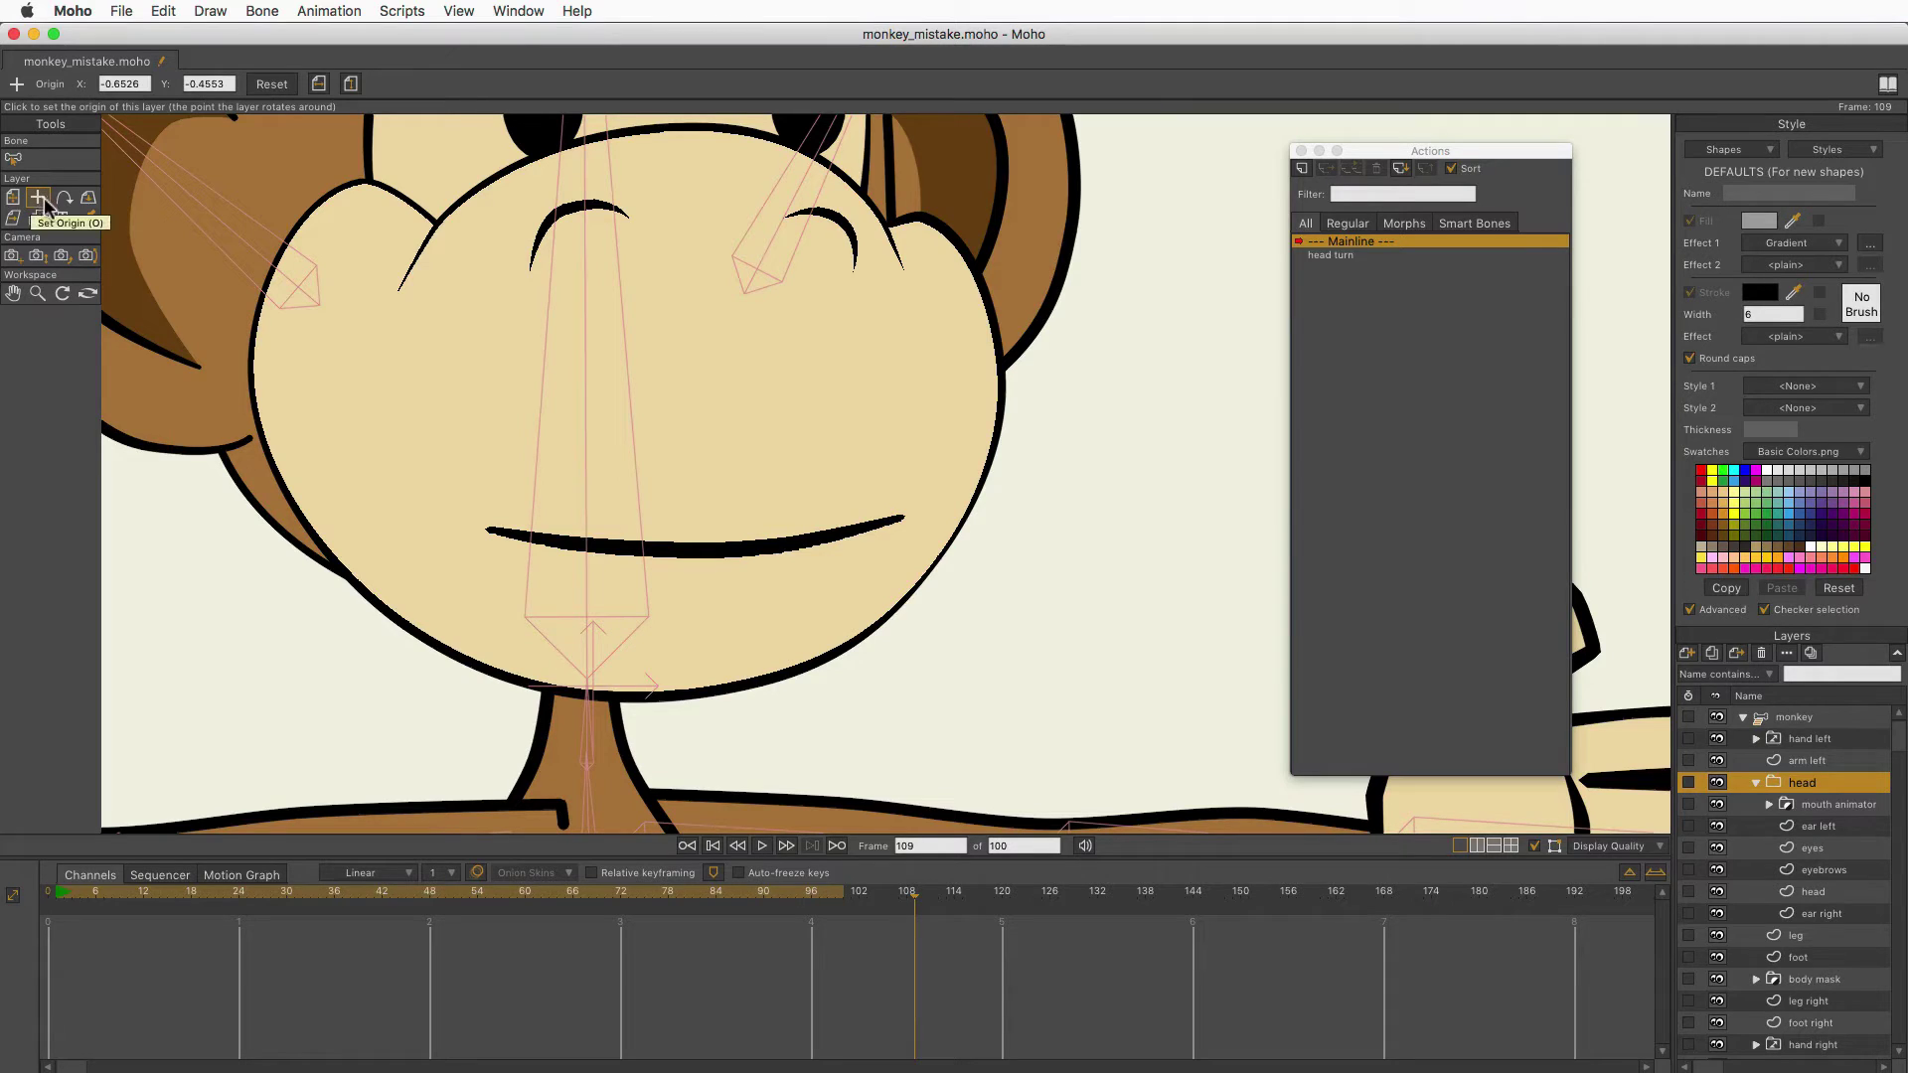
pyautogui.click(1145, 578)
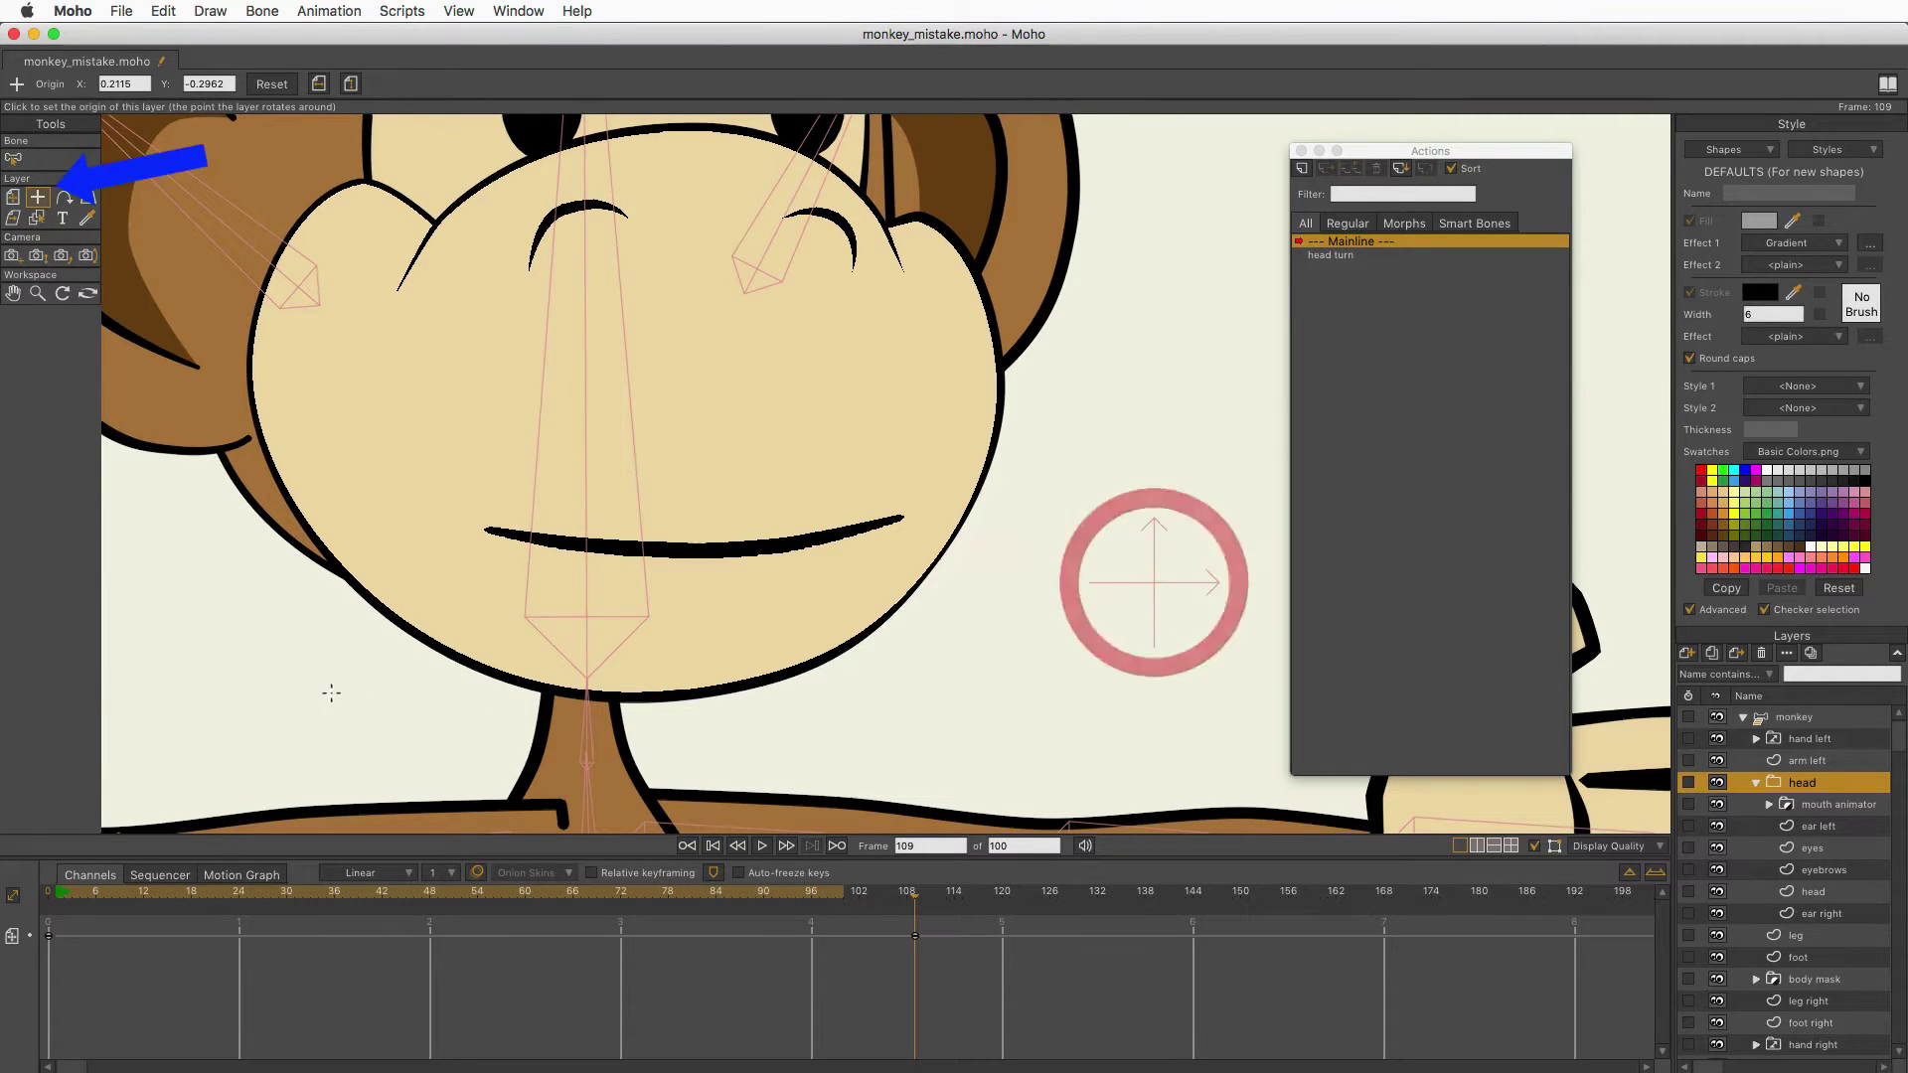
pyautogui.click(465, 310)
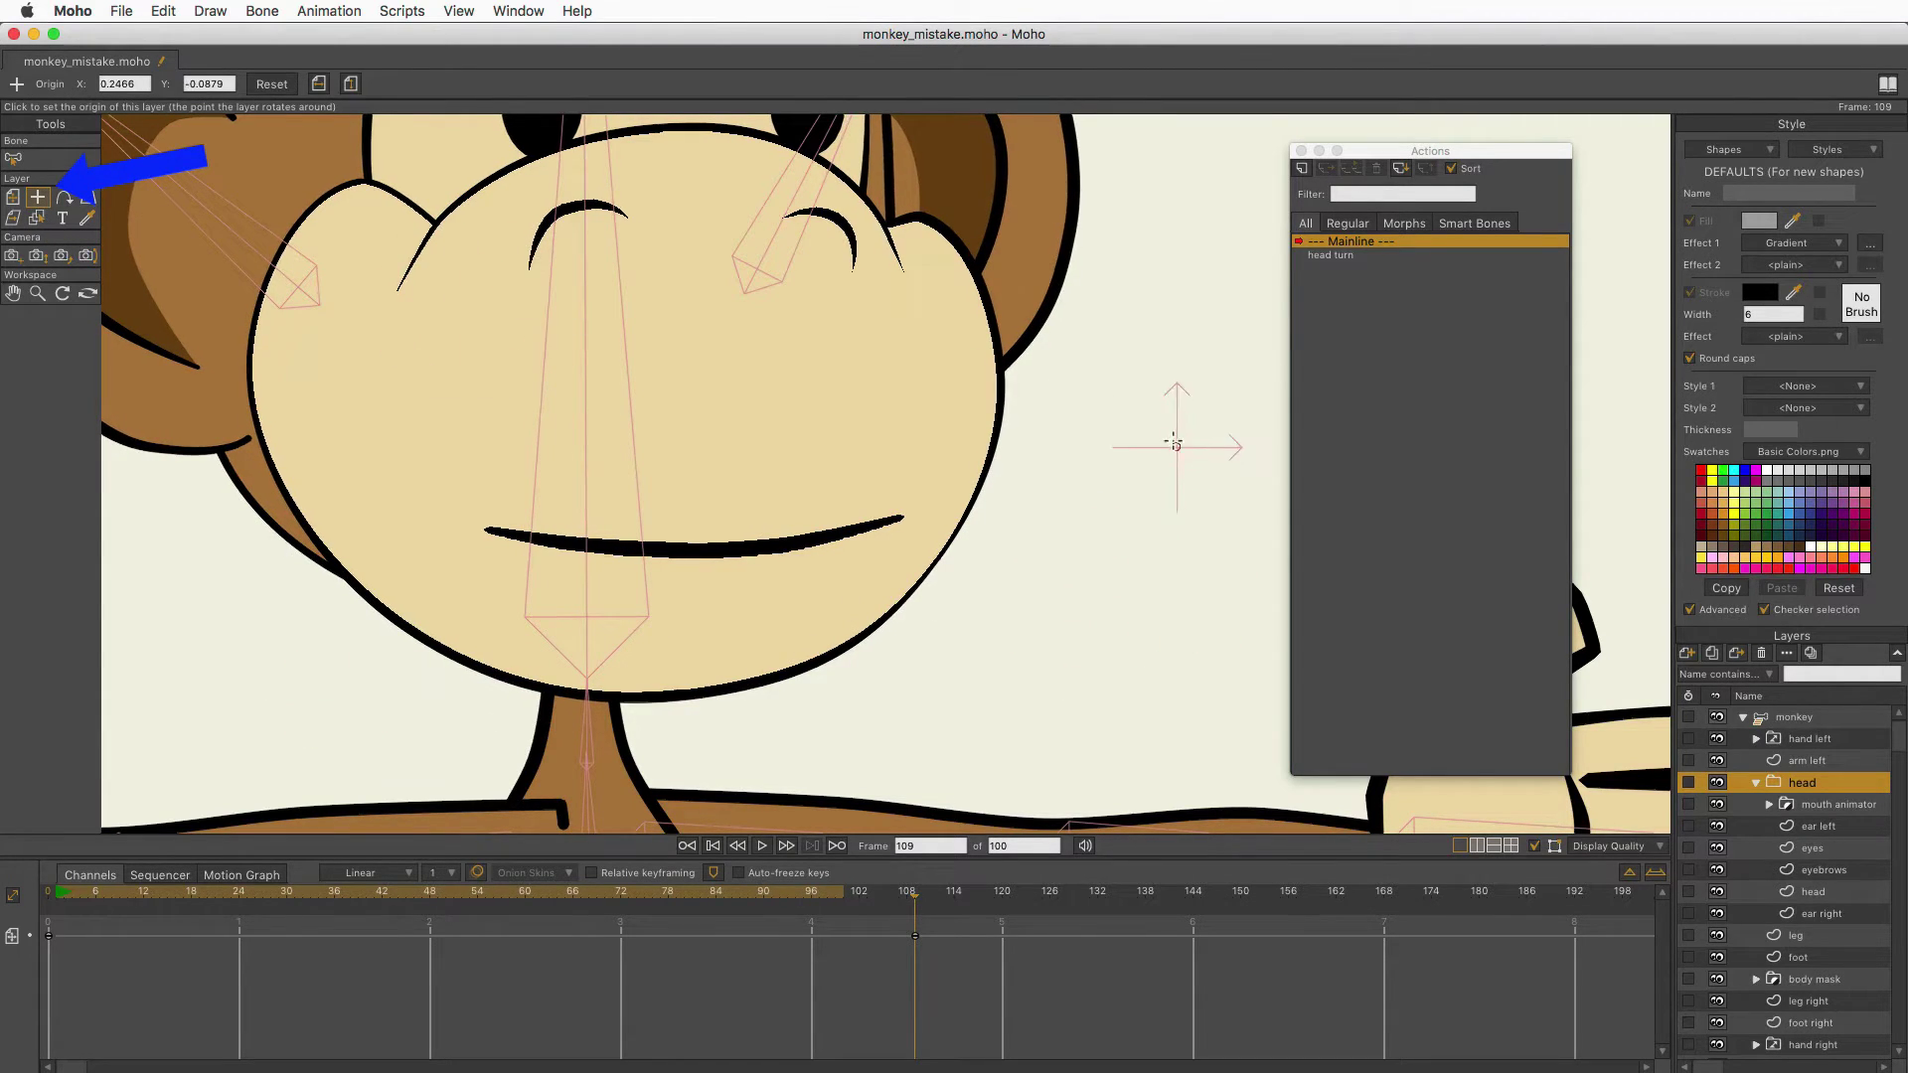
pyautogui.click(591, 699)
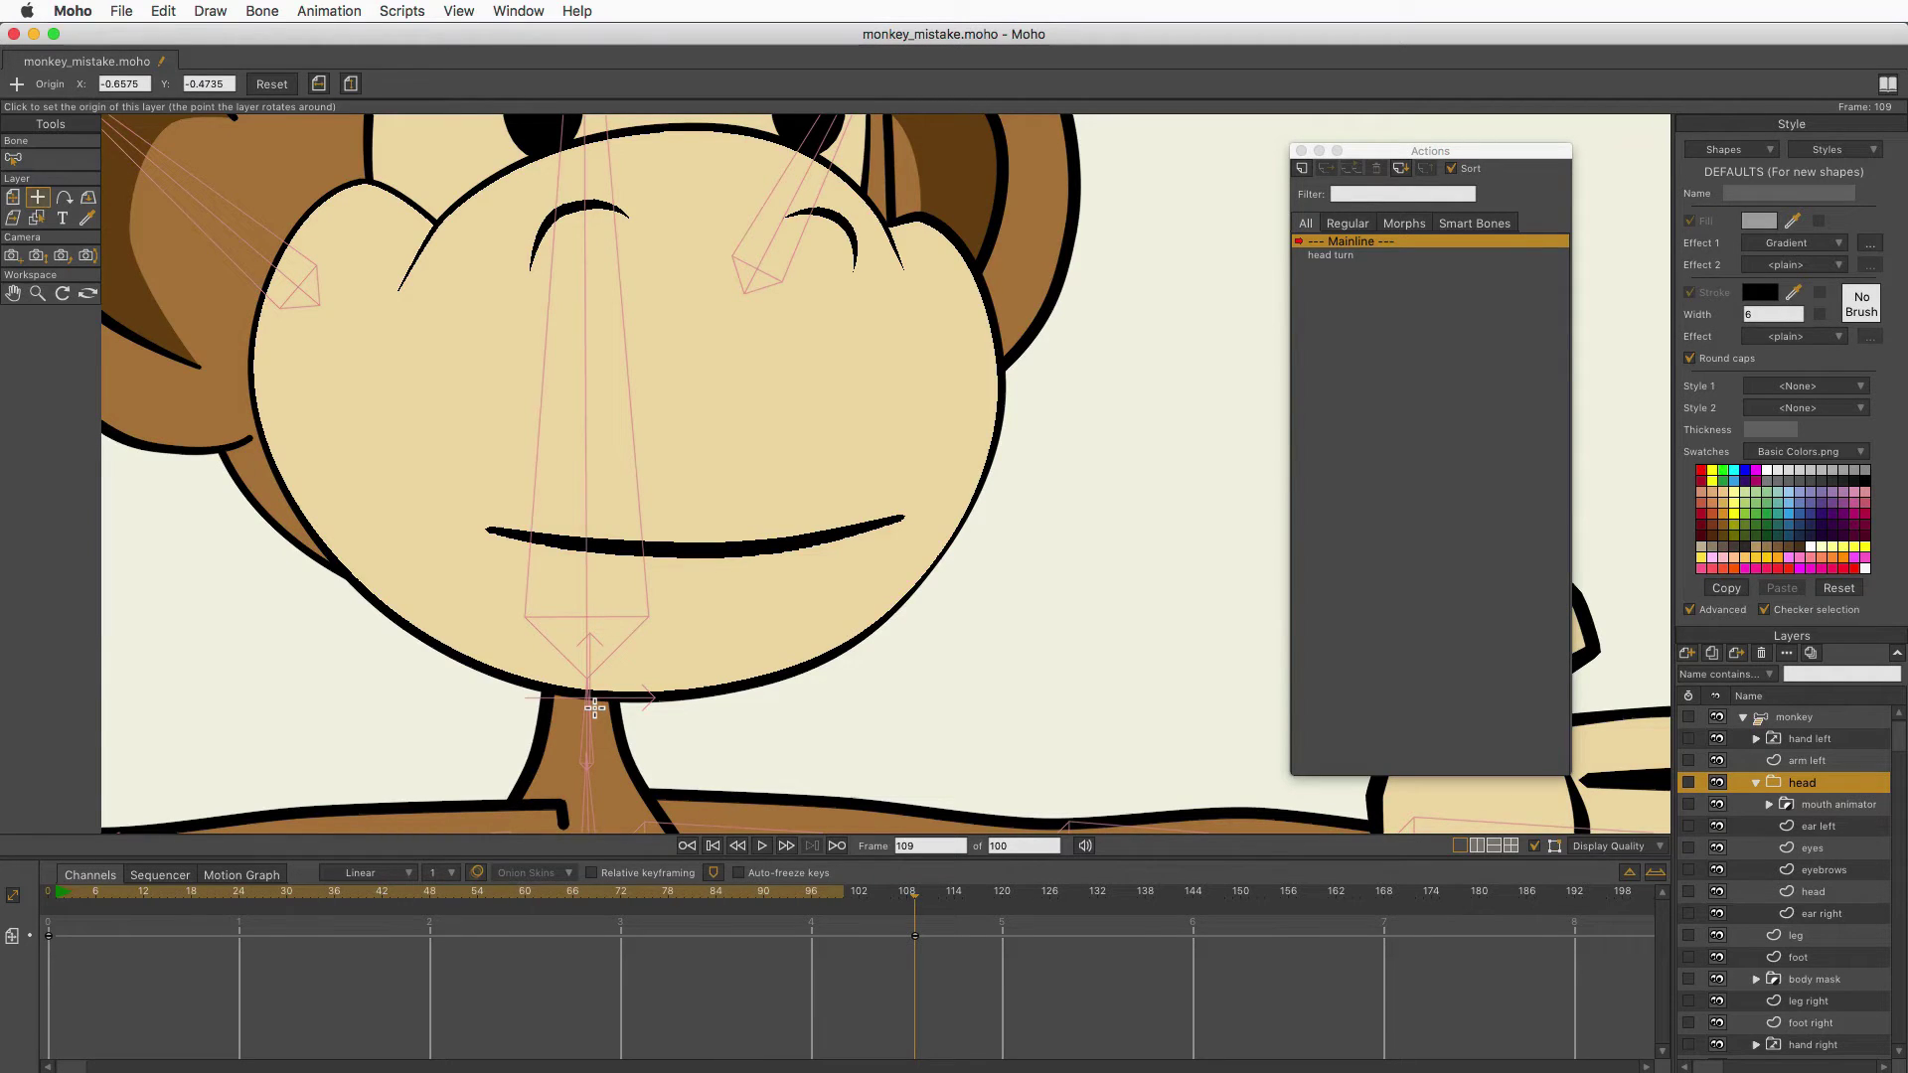
# Move the monkey's root bone sideways at frame 109 on the monkey layer and inspect where the layer origin sits relative to the body.
pyautogui.click(1816, 718)
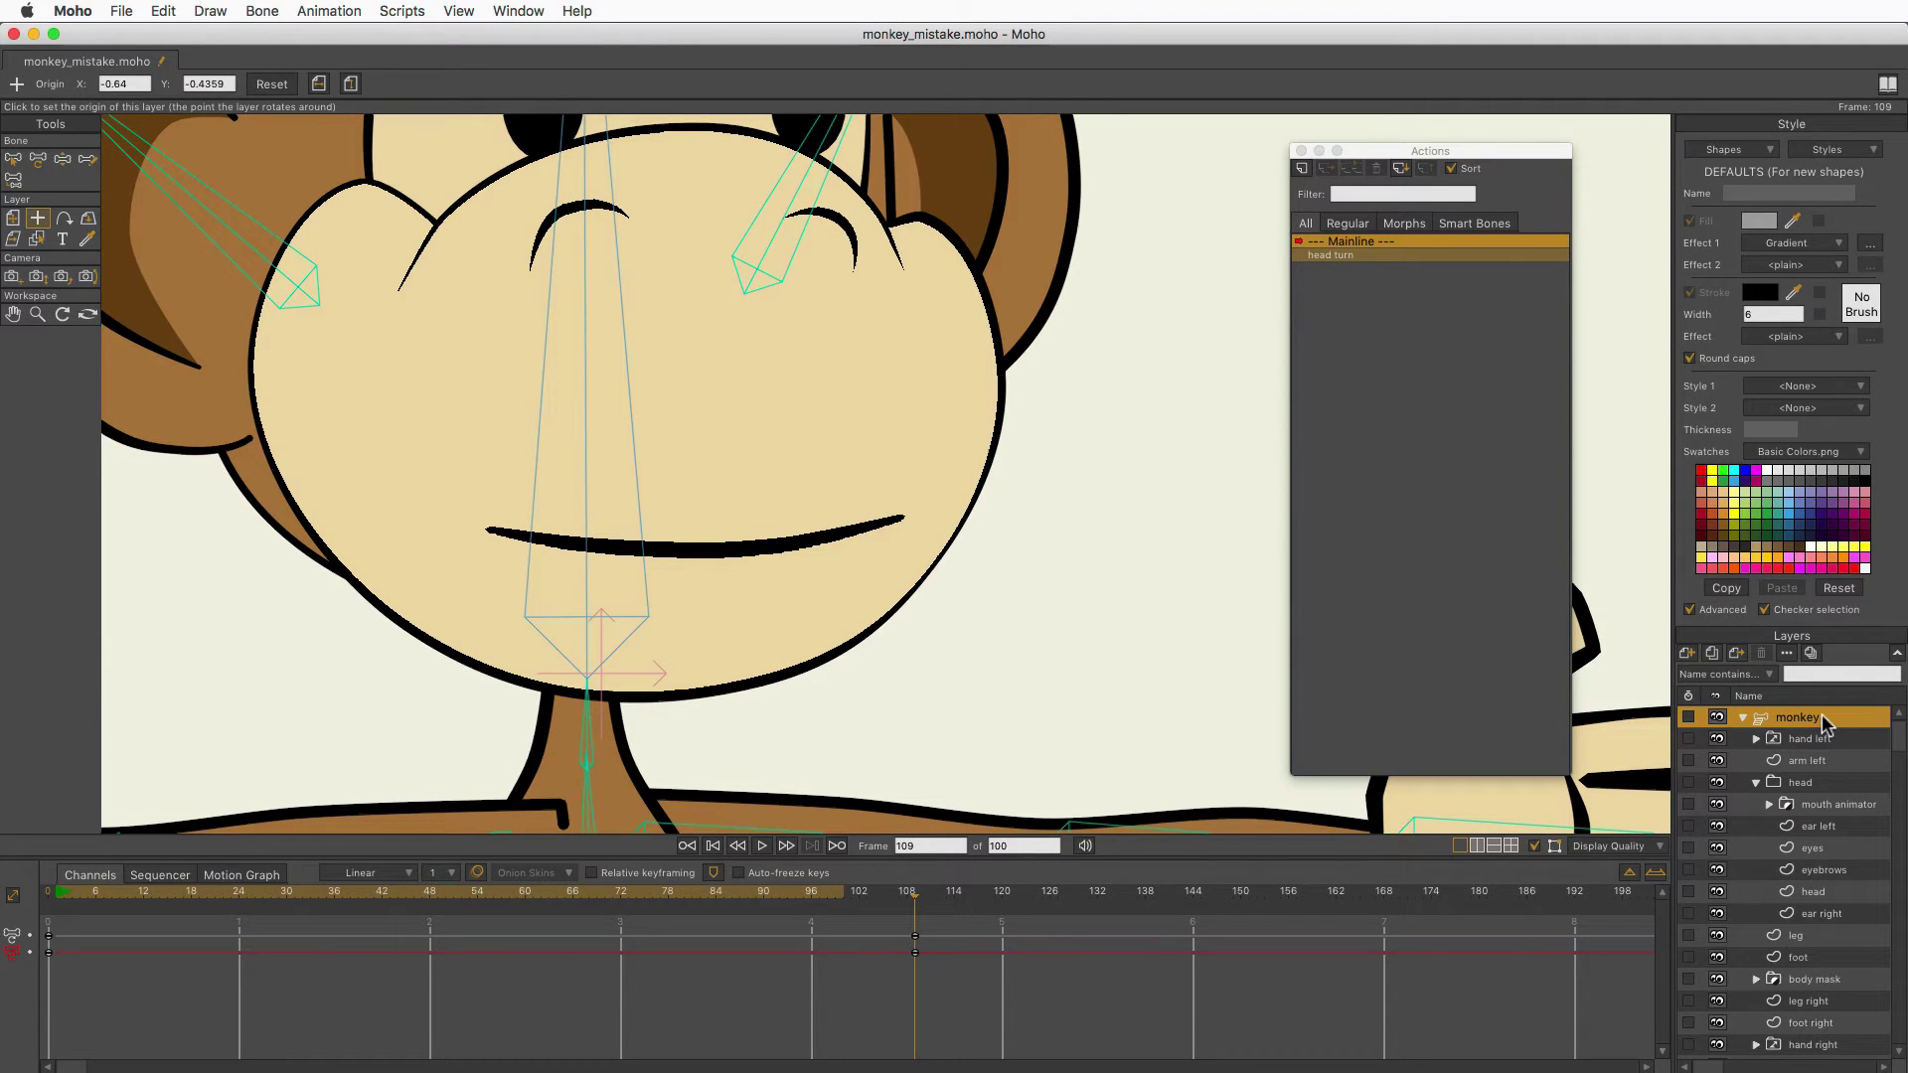
pyautogui.click(36, 316)
pyautogui.moveTo(879, 596); pyautogui.dragTo(138, 795)
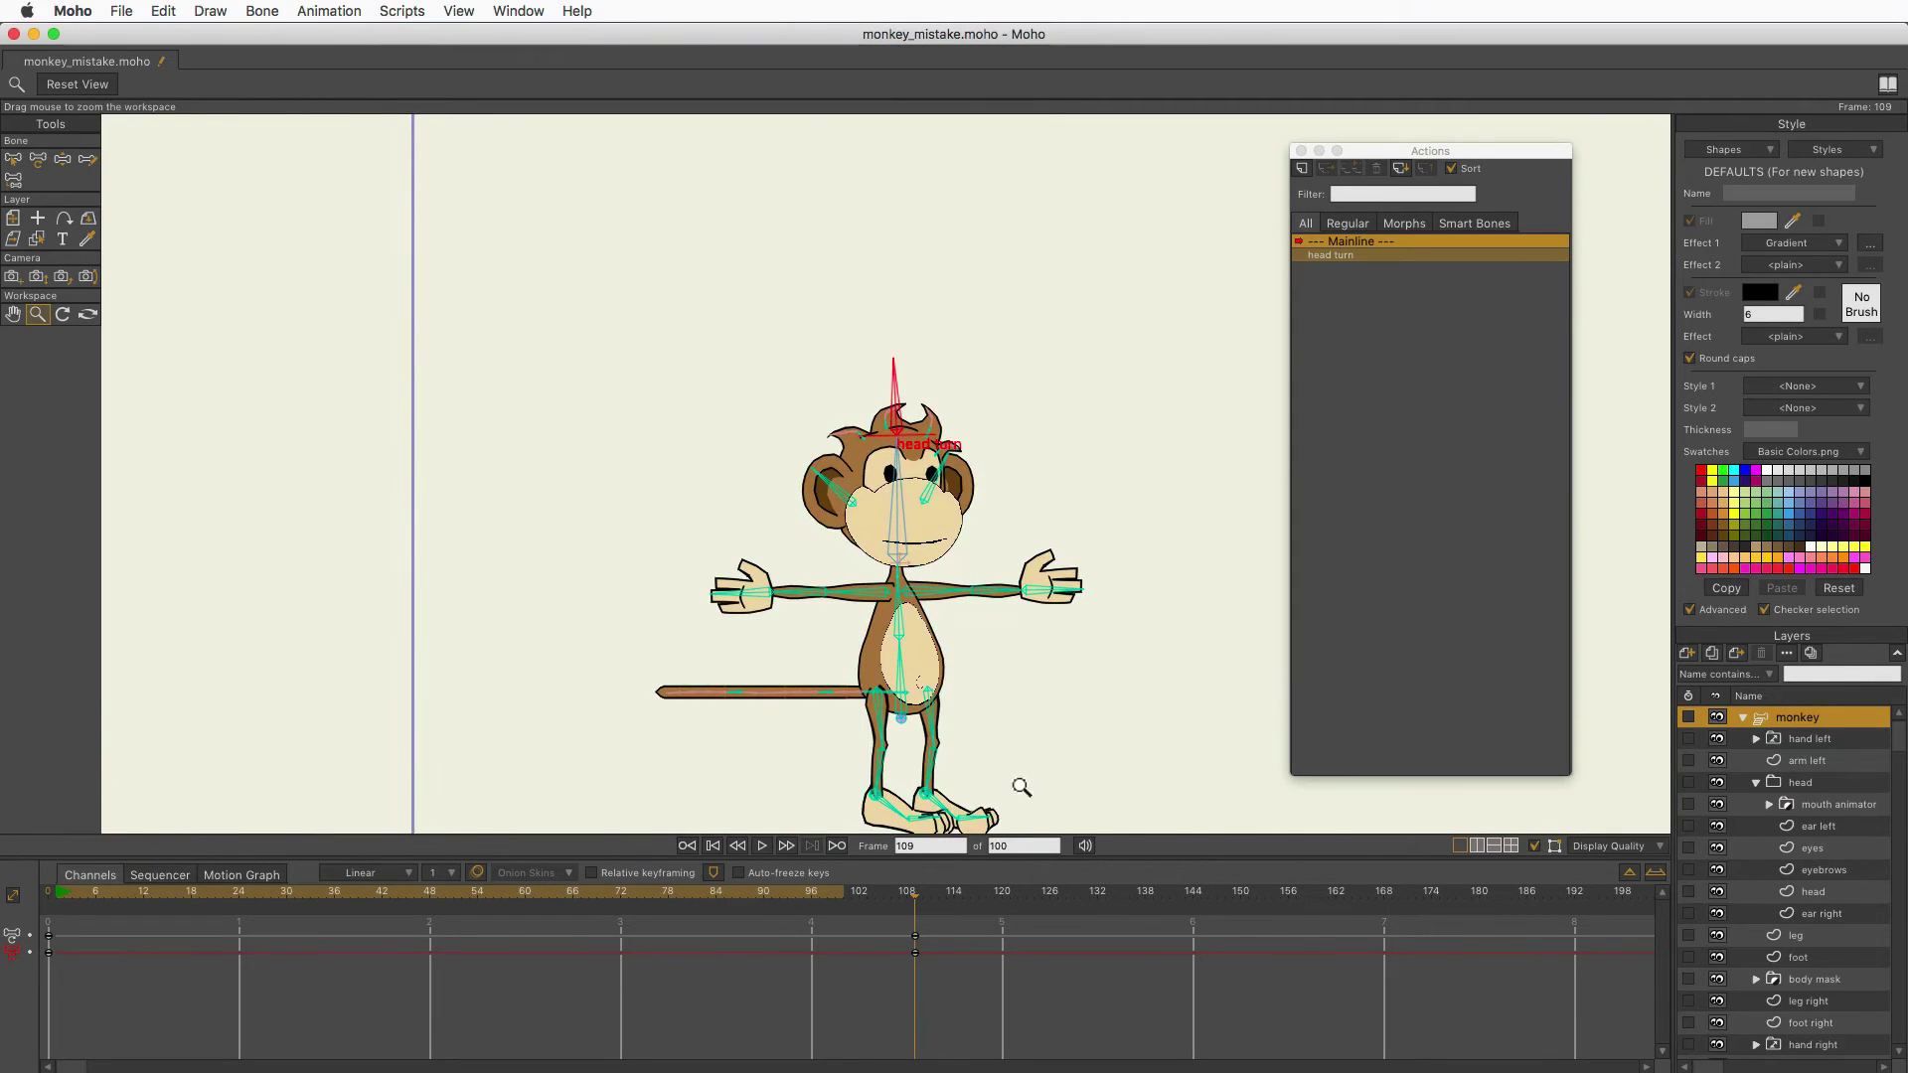
pyautogui.click(38, 161)
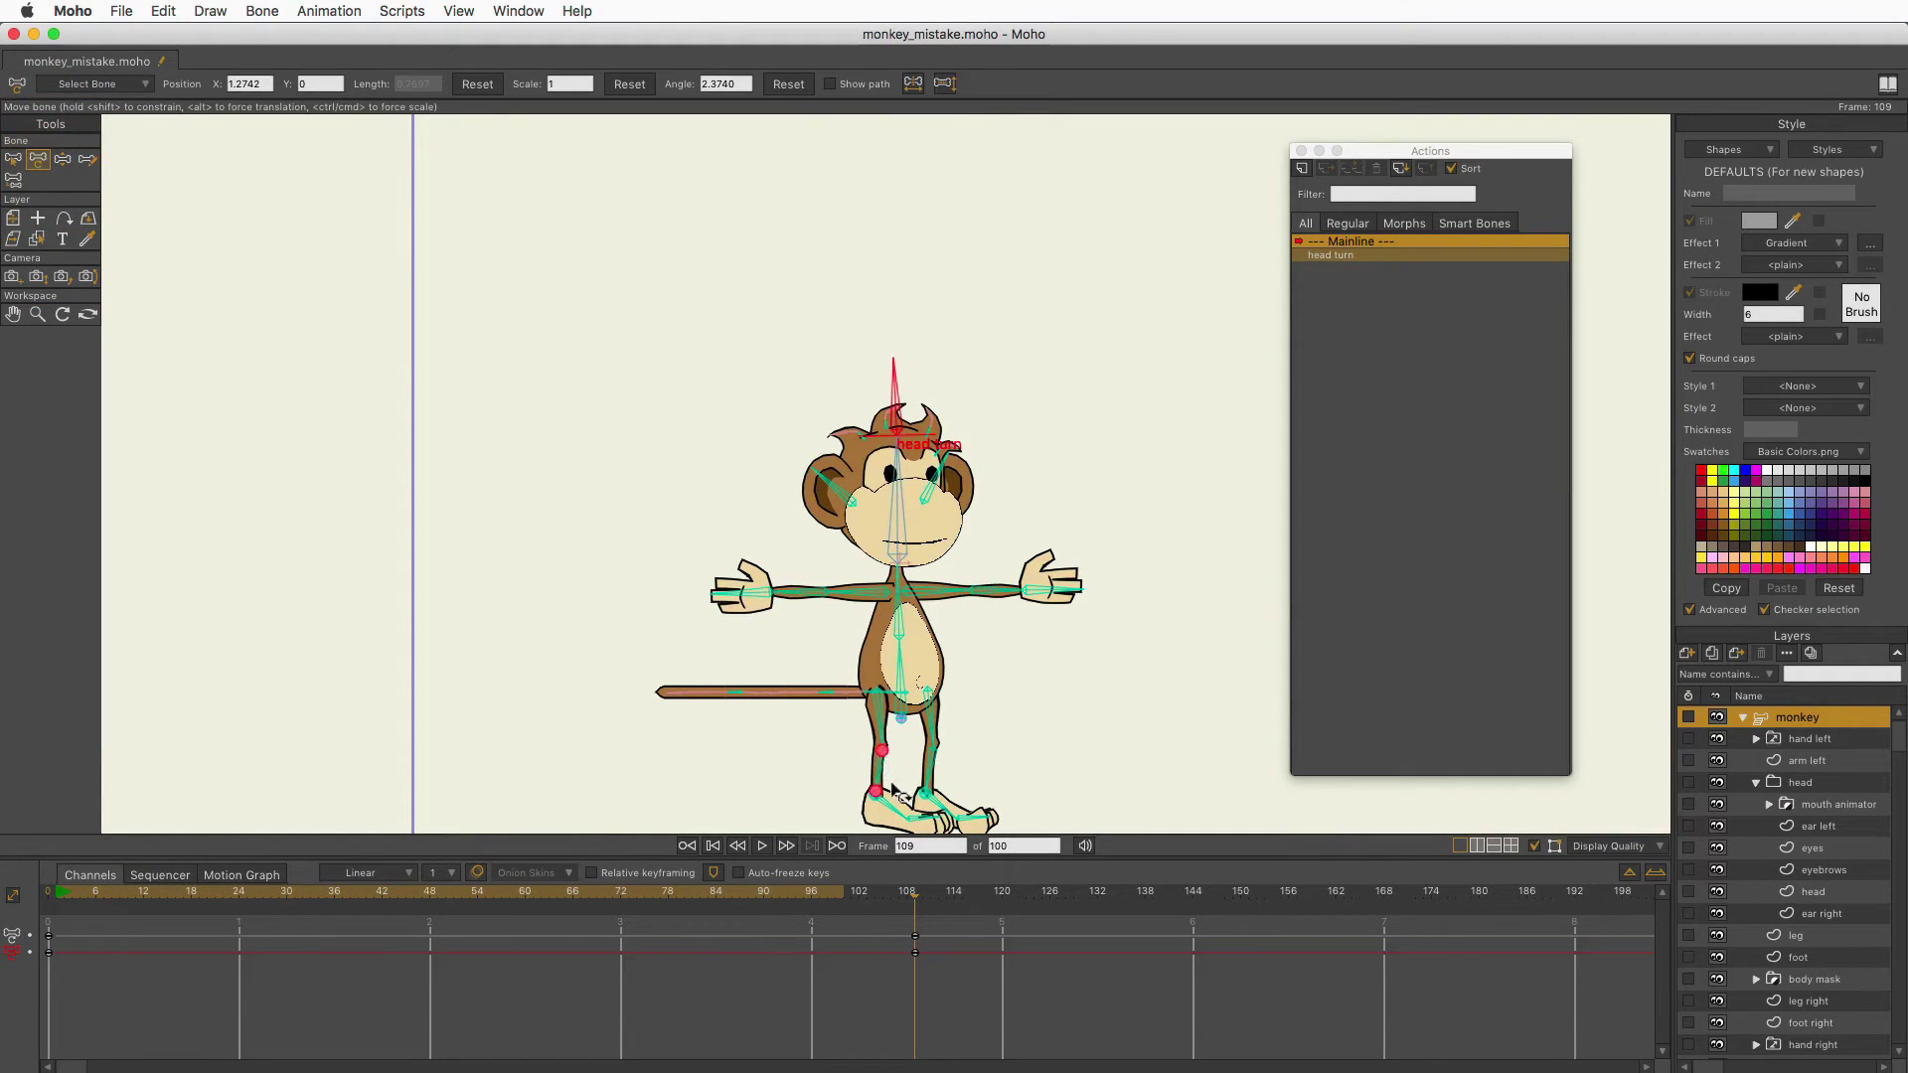
pyautogui.moveTo(903, 721); pyautogui.dragTo(1153, 702)
pyautogui.click(38, 314)
pyautogui.moveTo(984, 631); pyautogui.dragTo(1818, 844)
pyautogui.press('space')
pyautogui.moveTo(1092, 719); pyautogui.dragTo(668, 567)
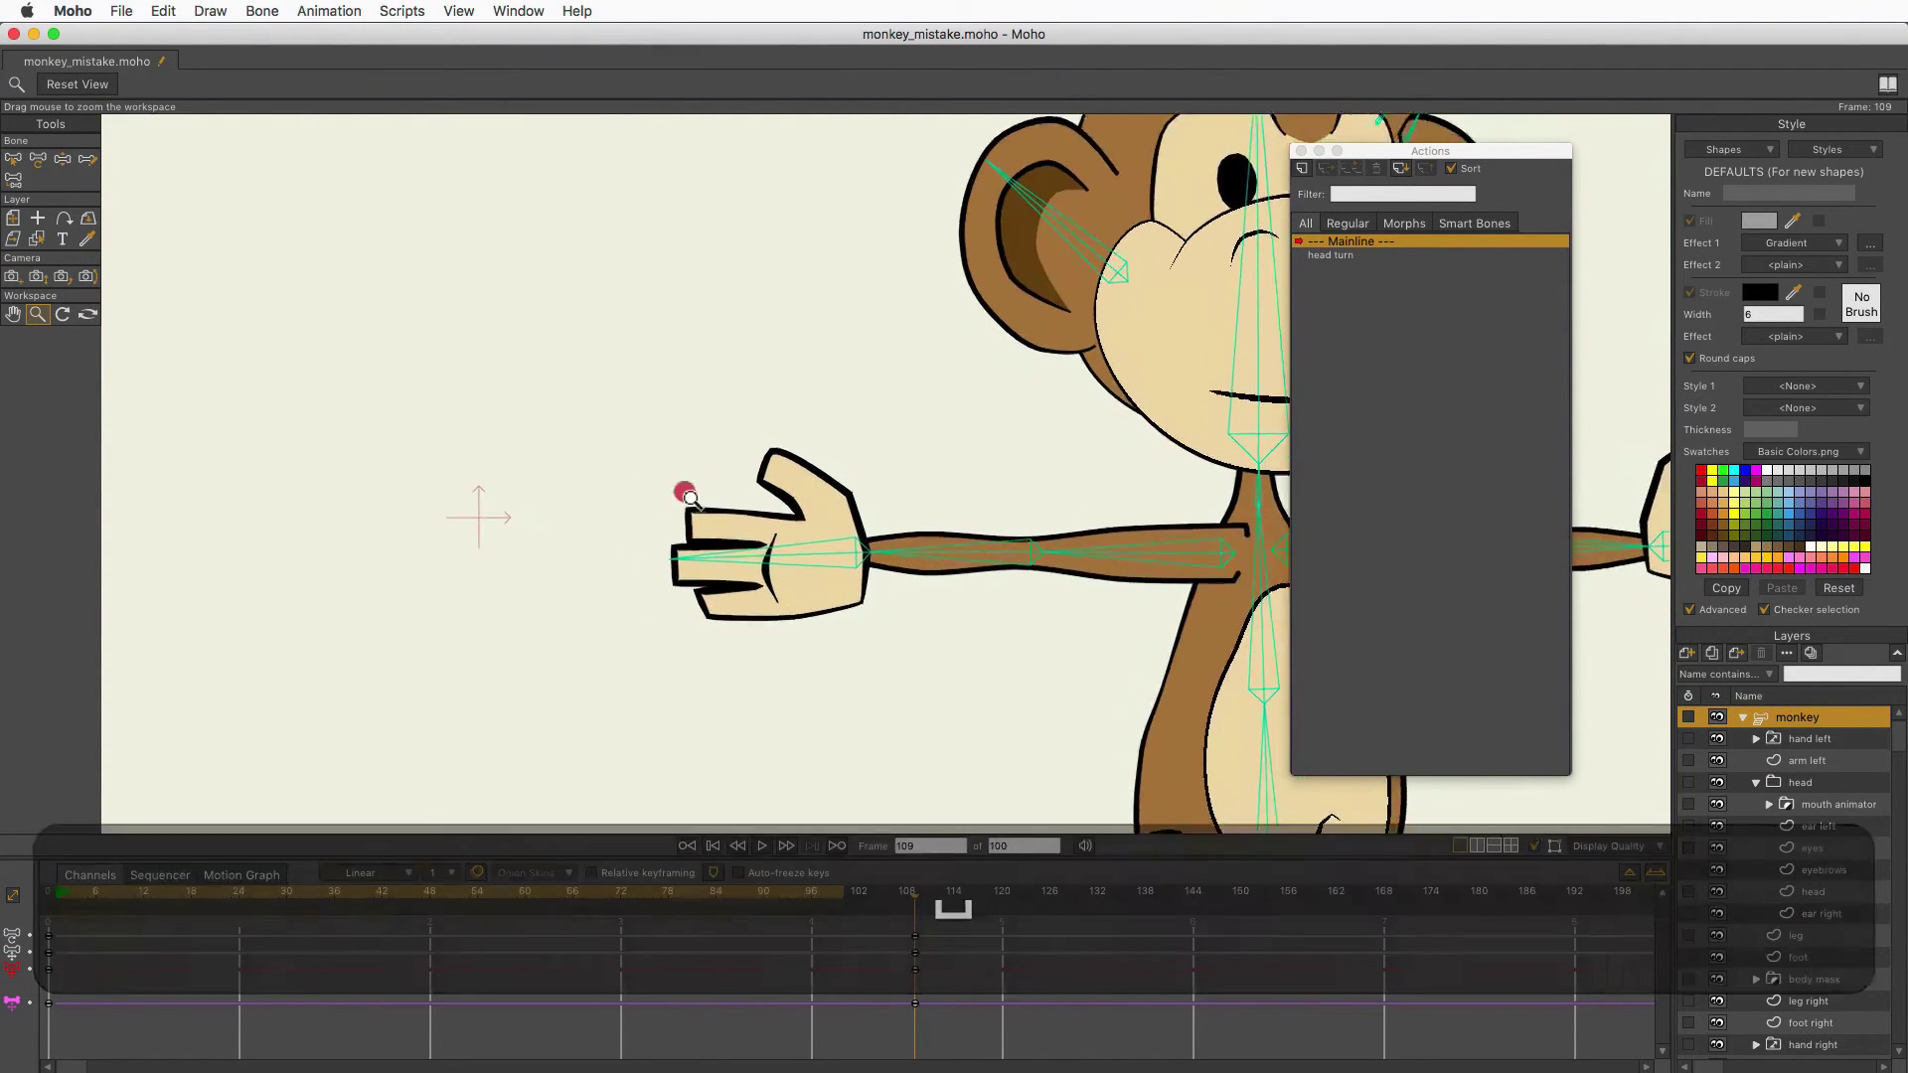
pyautogui.moveTo(685, 496); pyautogui.dragTo(958, 520)
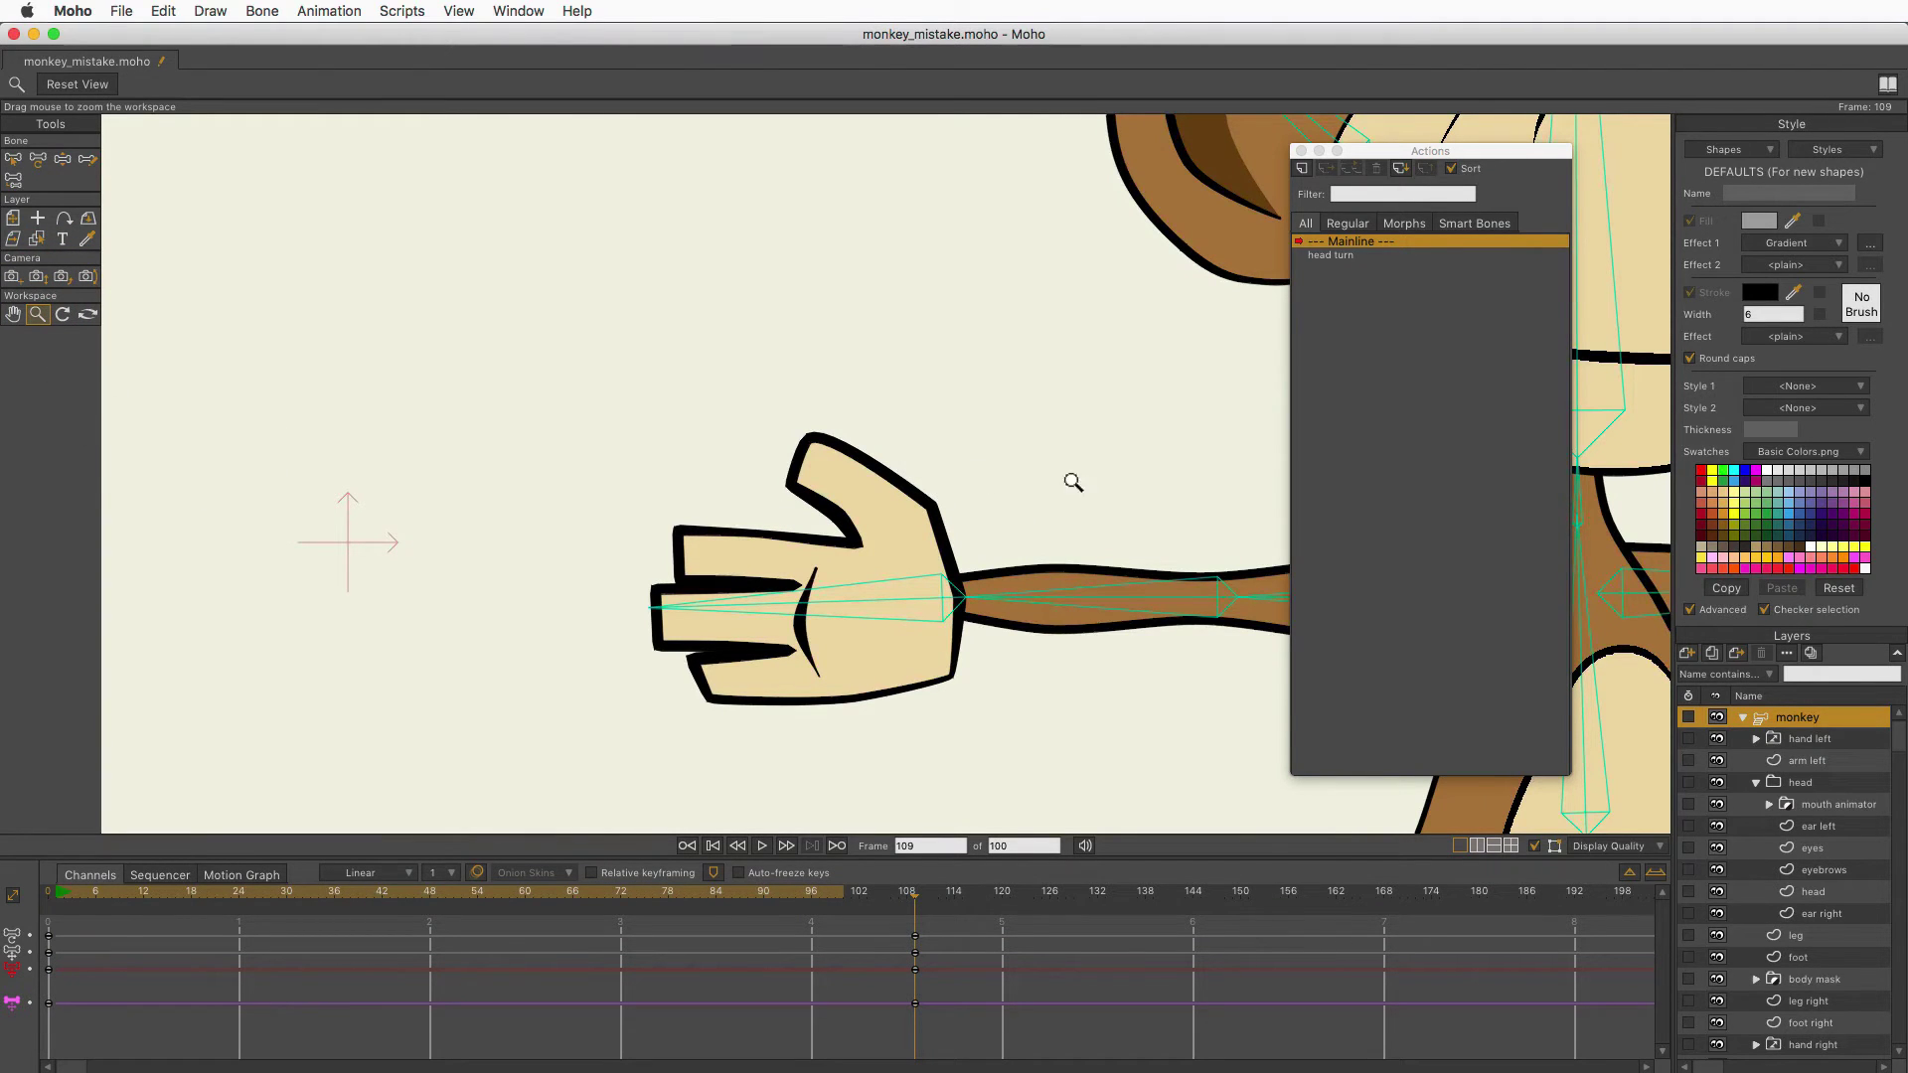
pyautogui.moveTo(1073, 482); pyautogui.dragTo(235, 553)
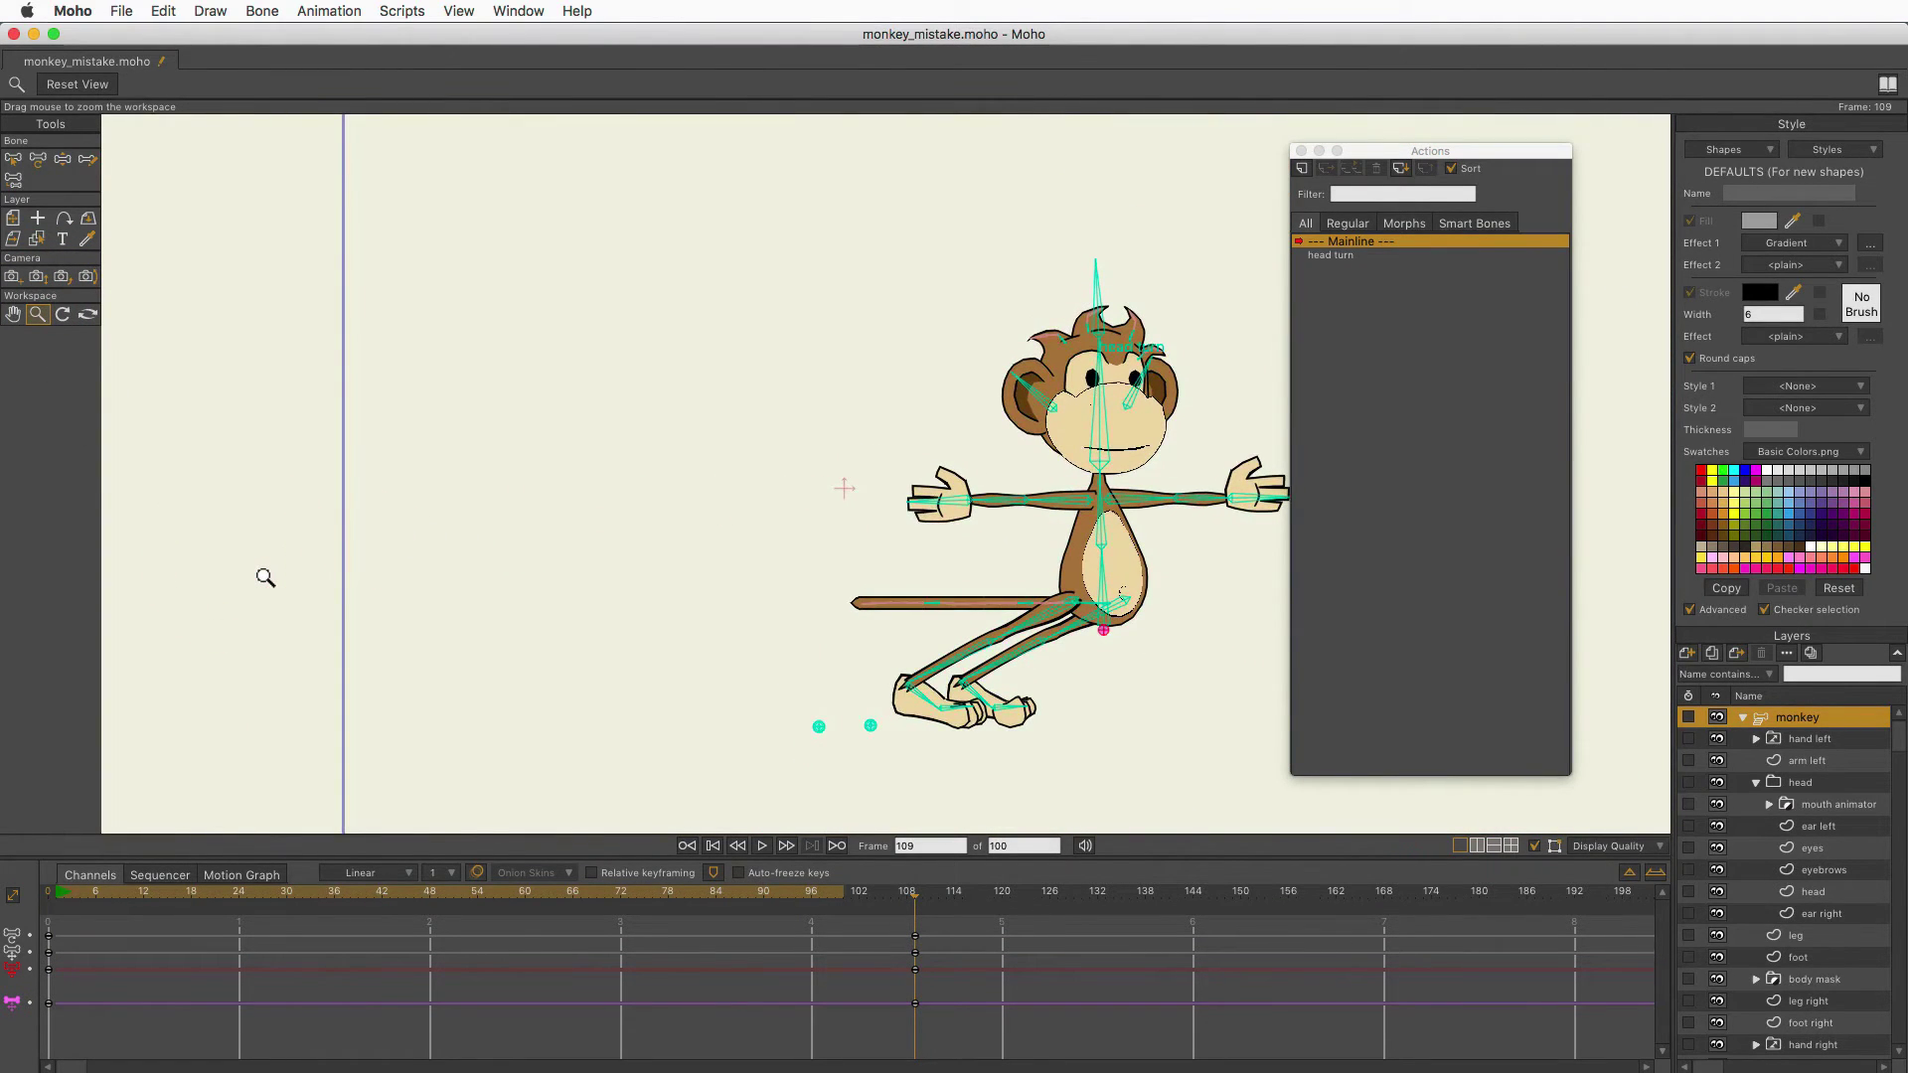
# Rotate the head turn bone to about -89.3 degrees and move the Actions window out of the way.
pyautogui.click(42, 158)
pyautogui.moveTo(1095, 266); pyautogui.dragTo(1157, 375)
pyautogui.moveTo(1396, 154); pyautogui.dragTo(1879, 557)
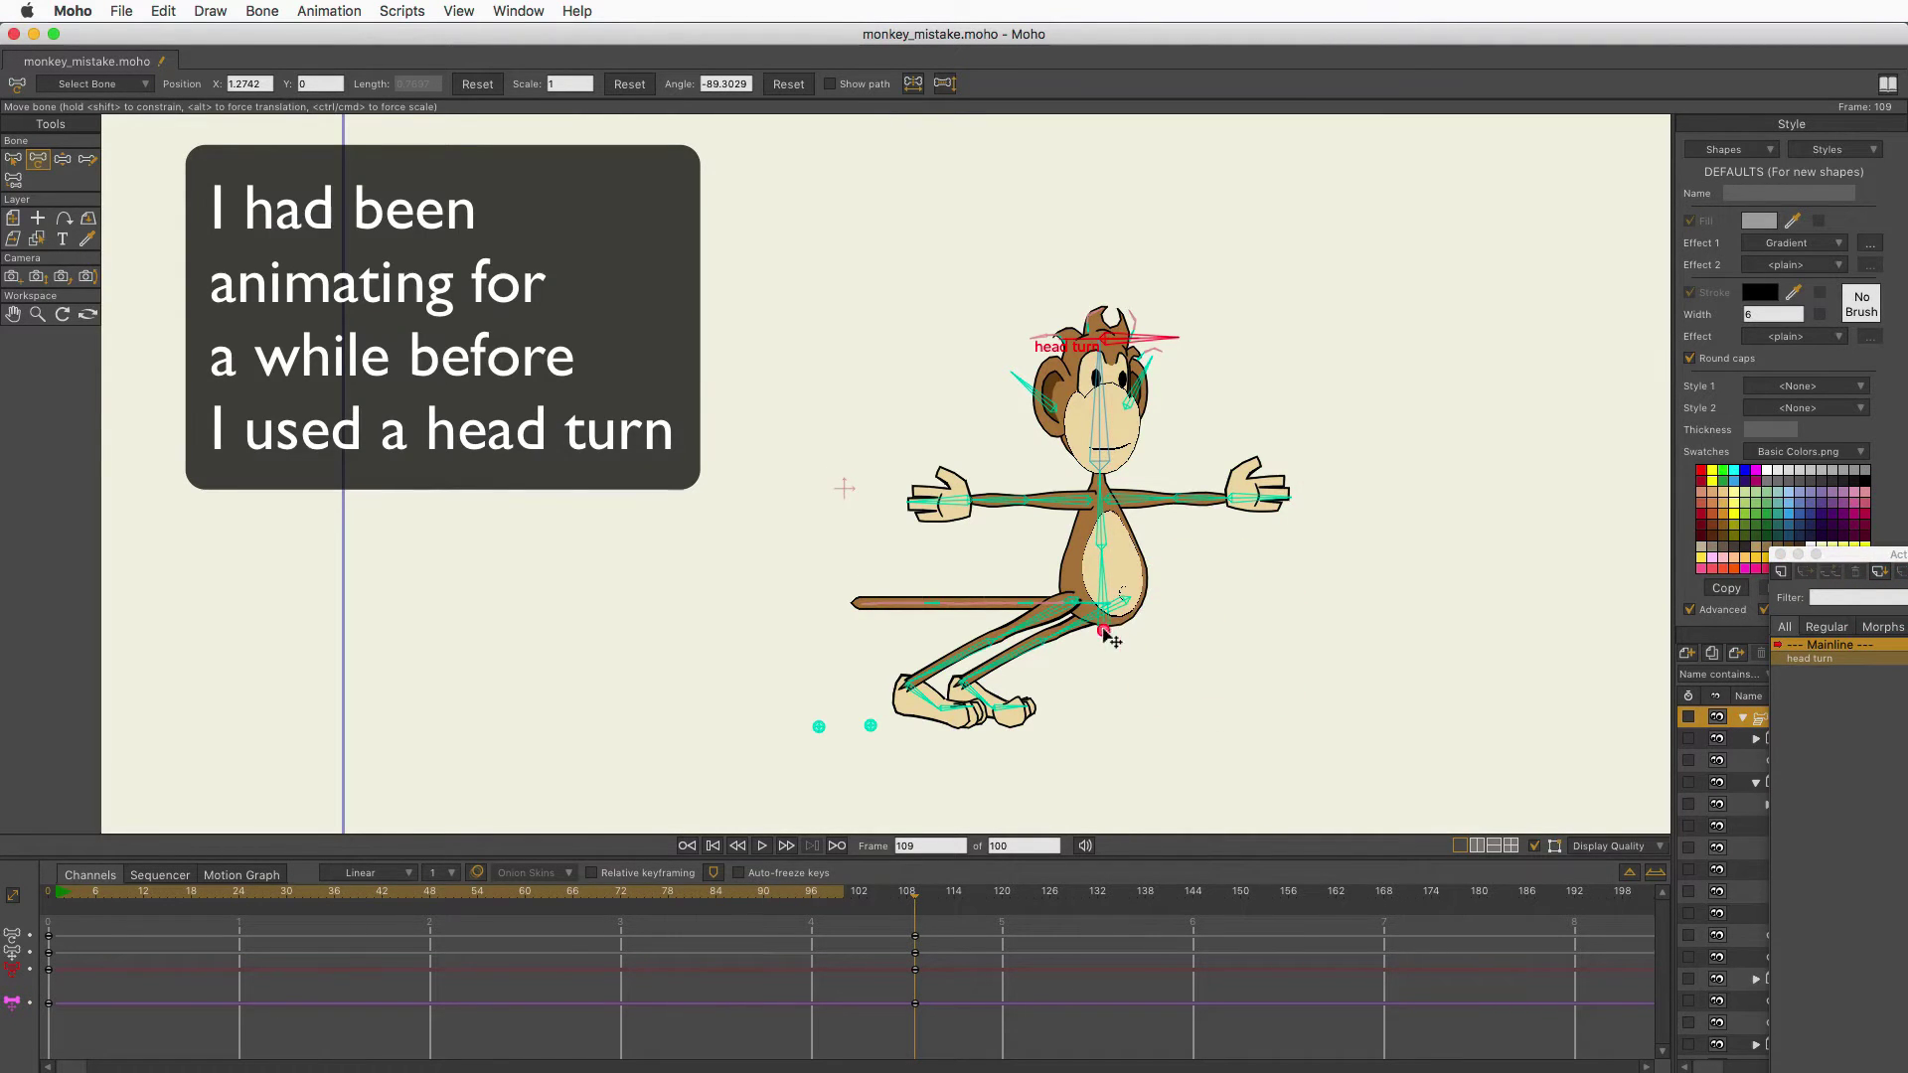
# Move the monkey's root bone farther right to about 6.33 in X and test the head turn bone again.
pyautogui.moveTo(1113, 638); pyautogui.dragTo(1575, 582)
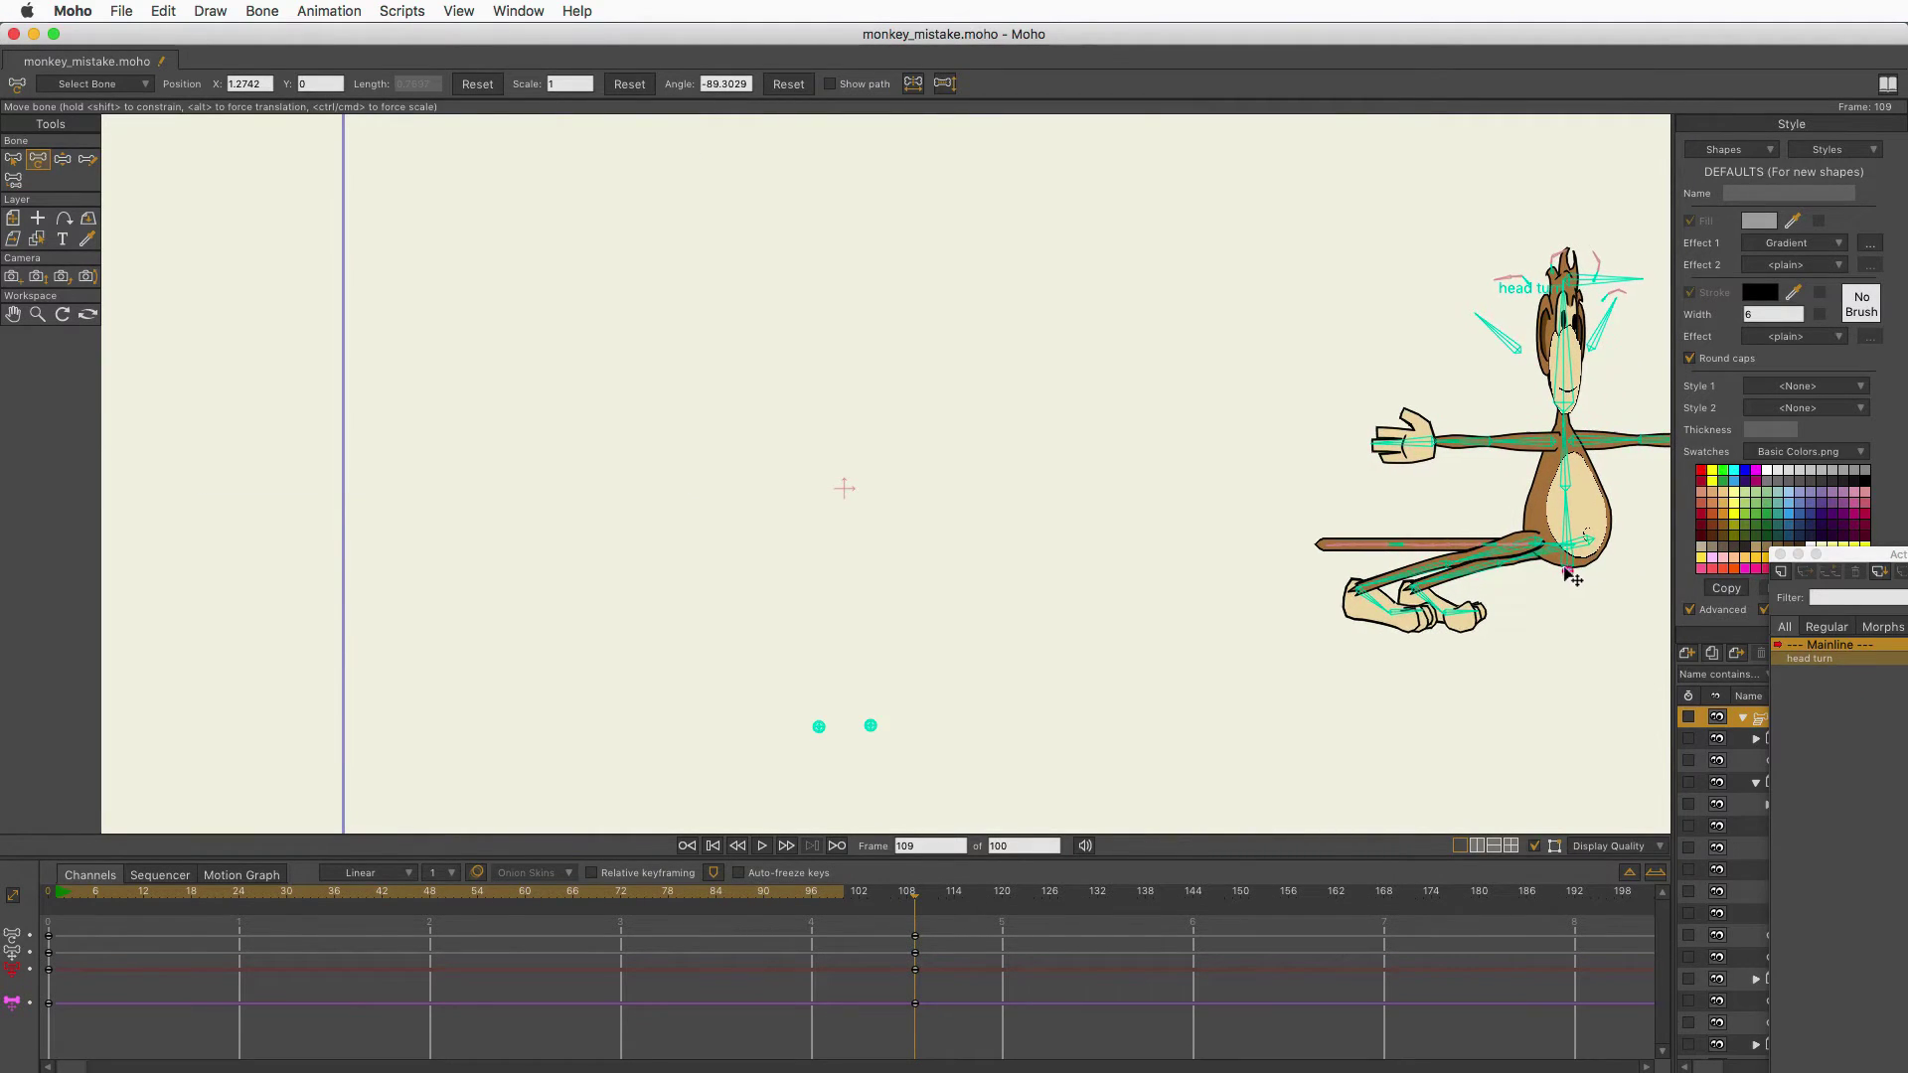
pyautogui.click(38, 314)
pyautogui.moveTo(1106, 493); pyautogui.dragTo(1893, 731)
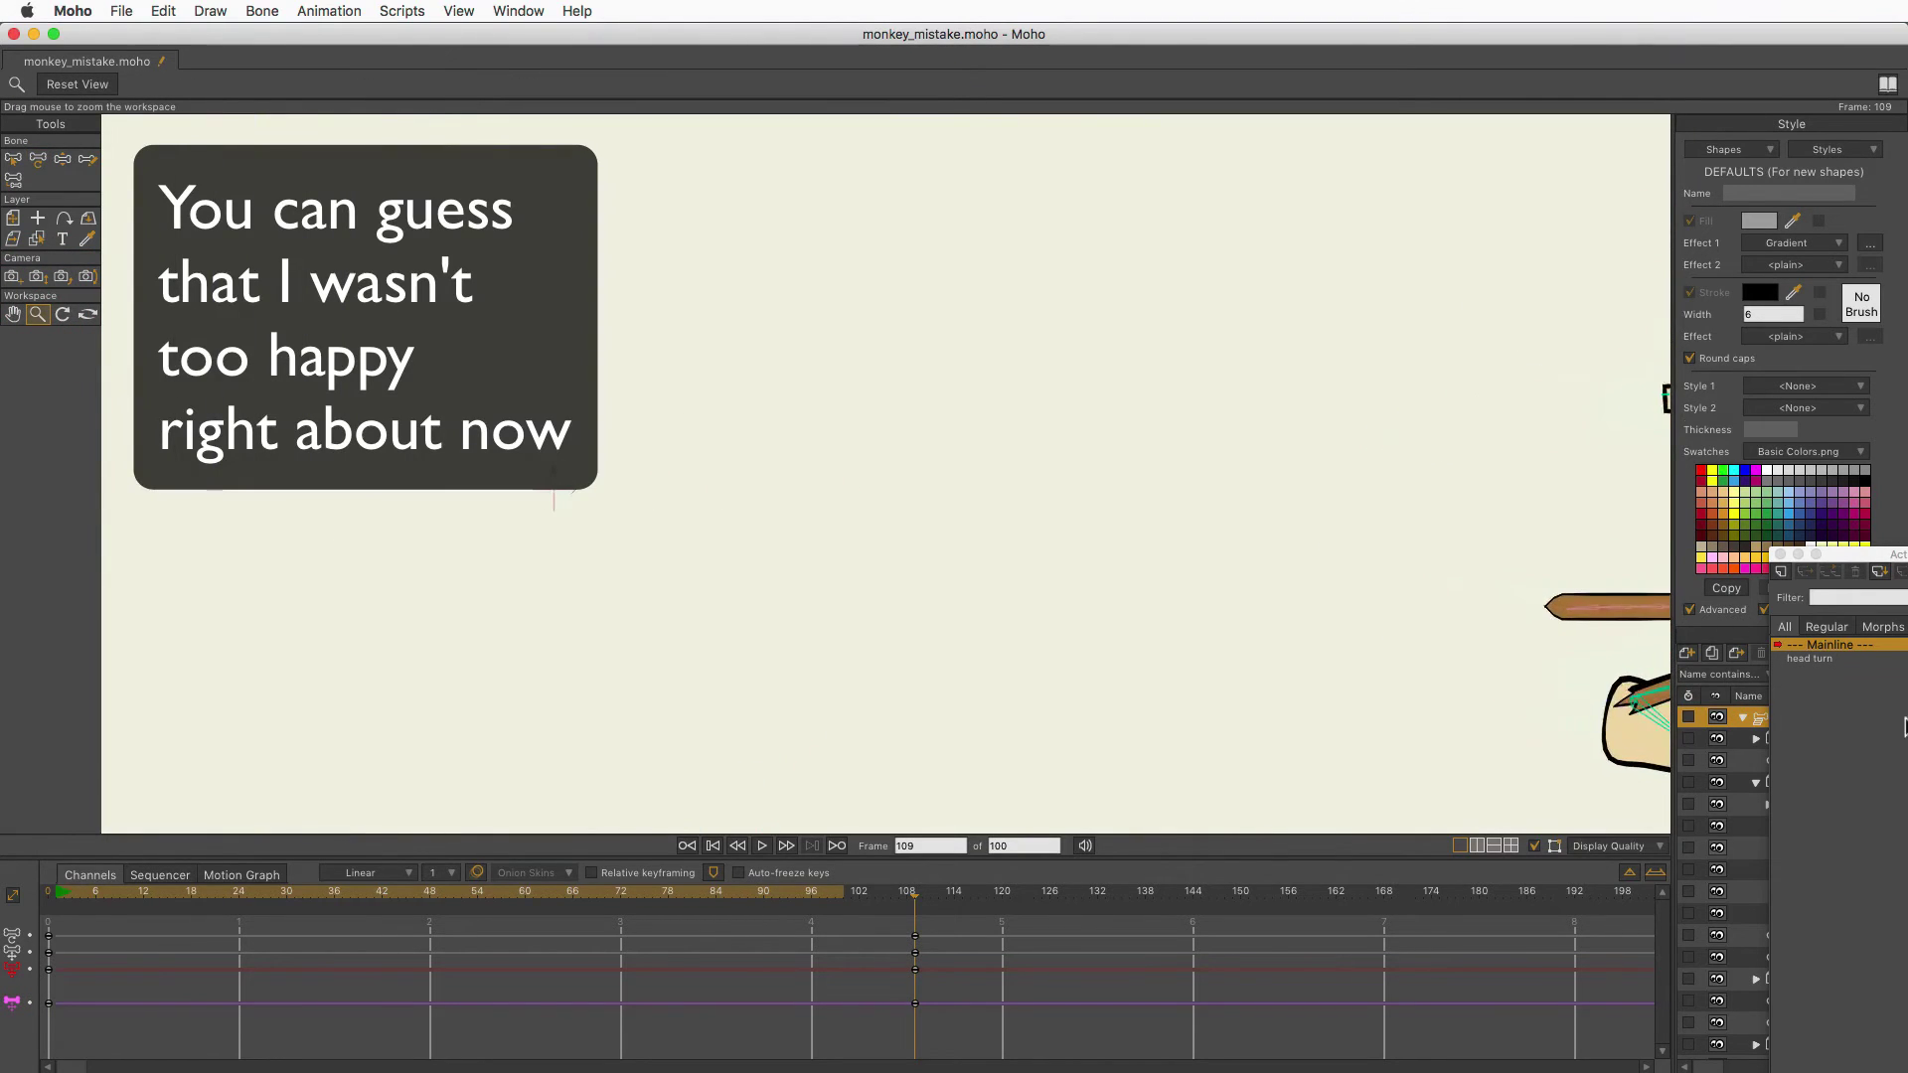
pyautogui.press('space')
pyautogui.moveTo(1421, 576); pyautogui.dragTo(333, 647)
pyautogui.moveTo(788, 536); pyautogui.dragTo(618, 546)
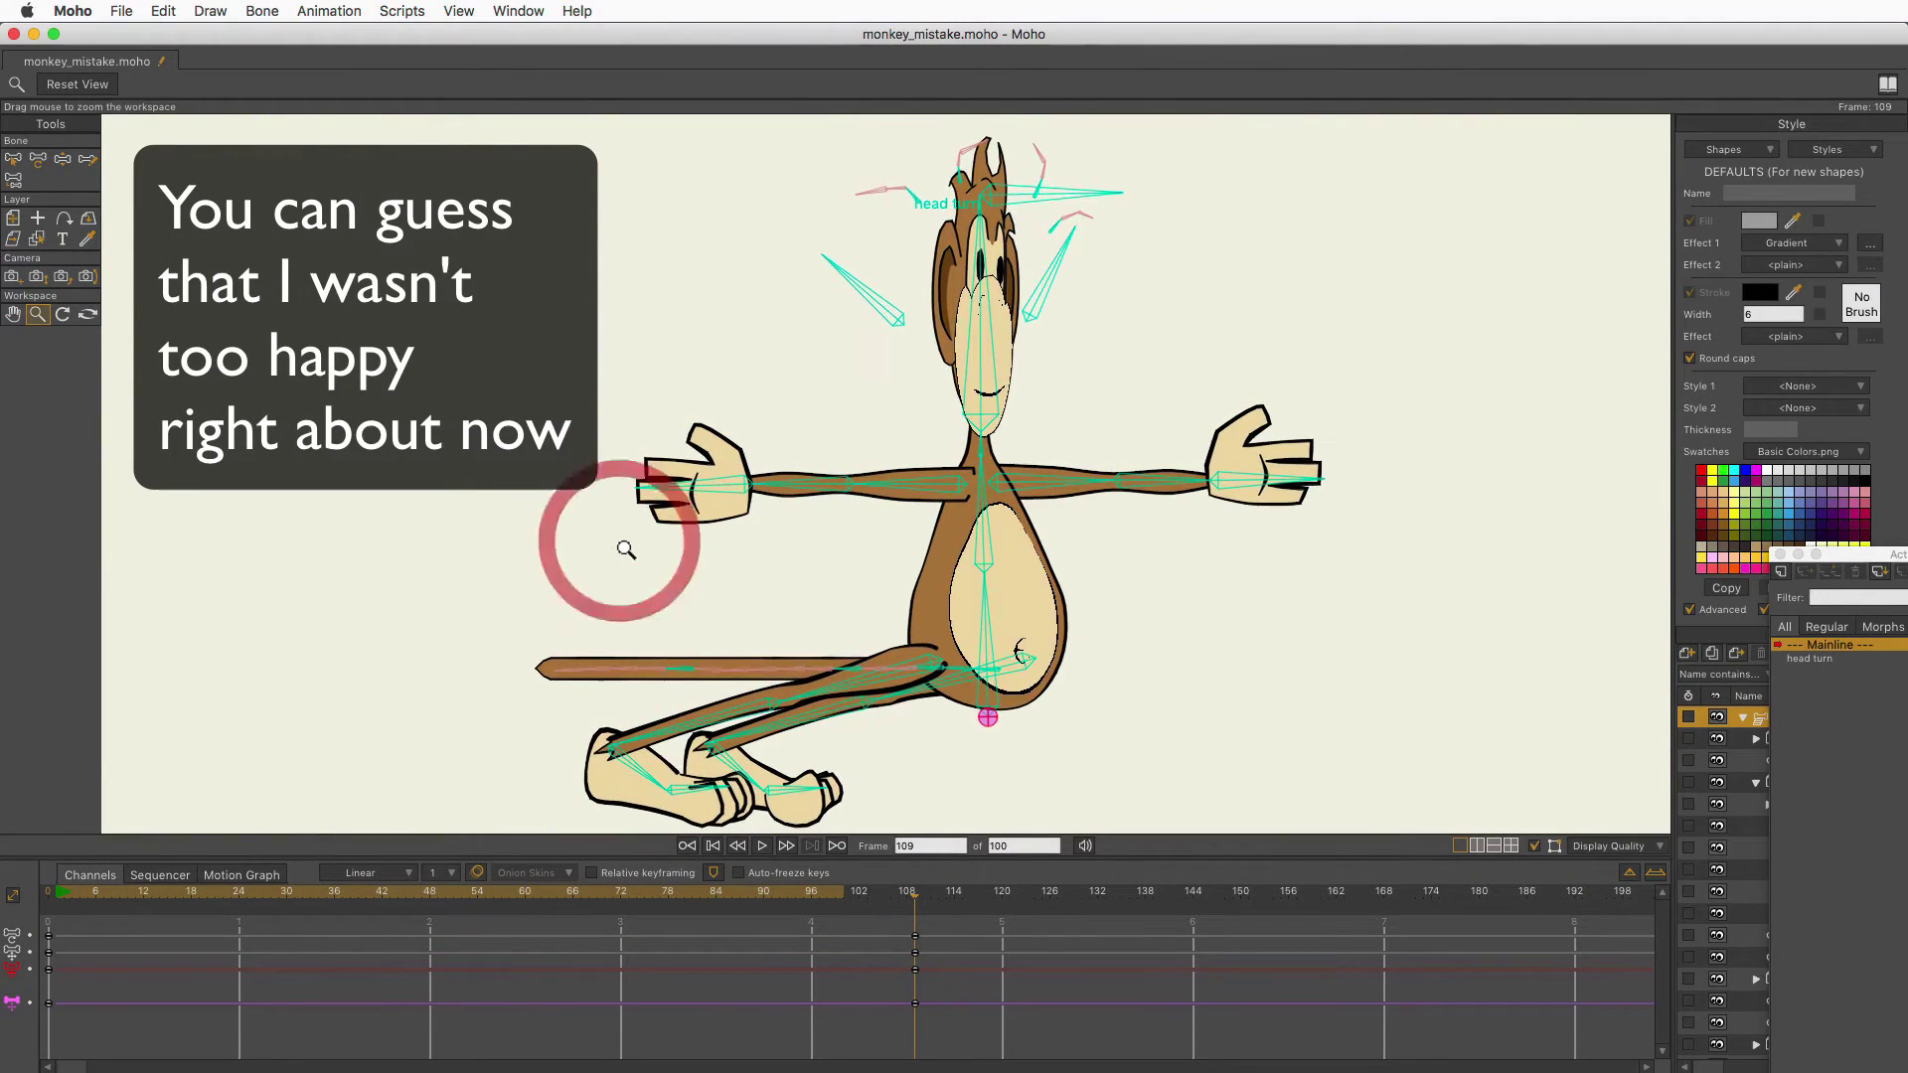
pyautogui.click(38, 159)
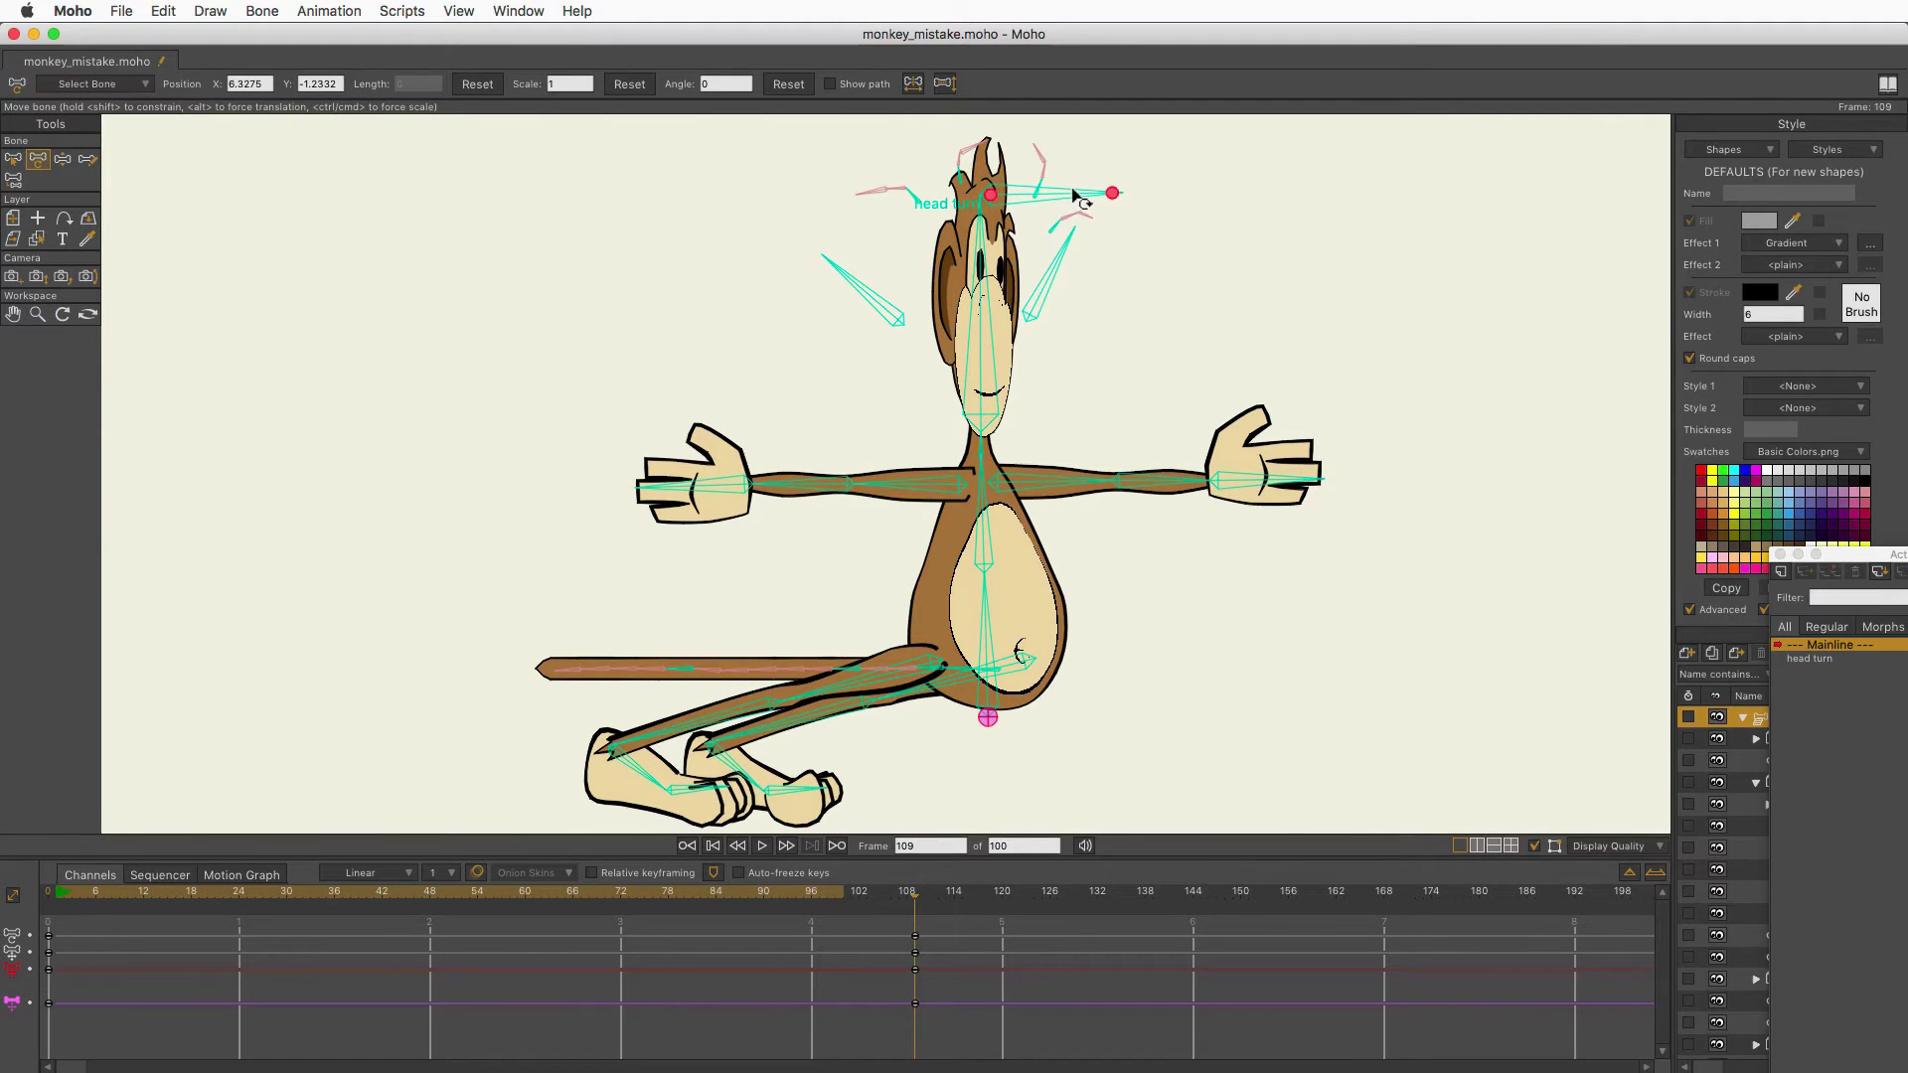
pyautogui.moveTo(1075, 195); pyautogui.dragTo(1081, 285)
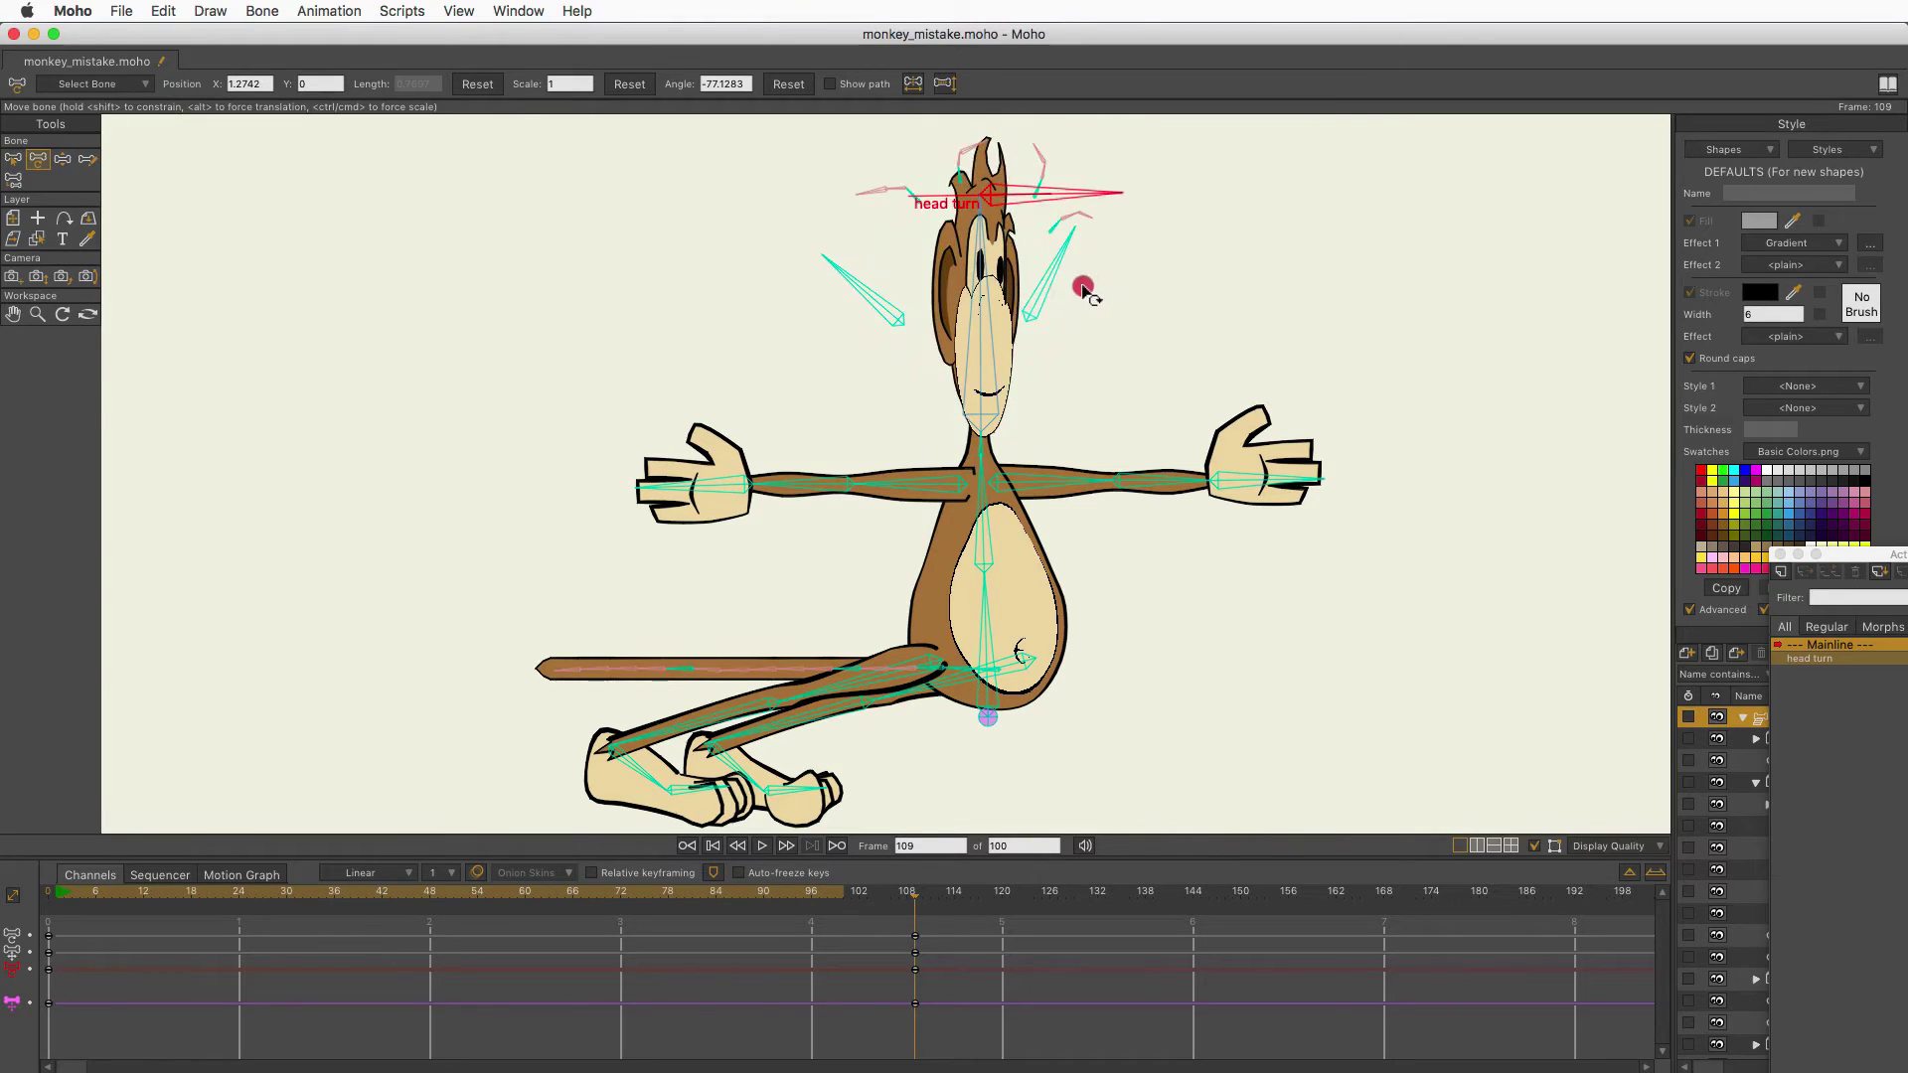
# Move the monkey's root bone out past the right edge of the camera frame, to about 13.76 in X.
pyautogui.click(46, 315)
pyautogui.moveTo(1145, 609); pyautogui.dragTo(387, 732)
pyautogui.click(38, 161)
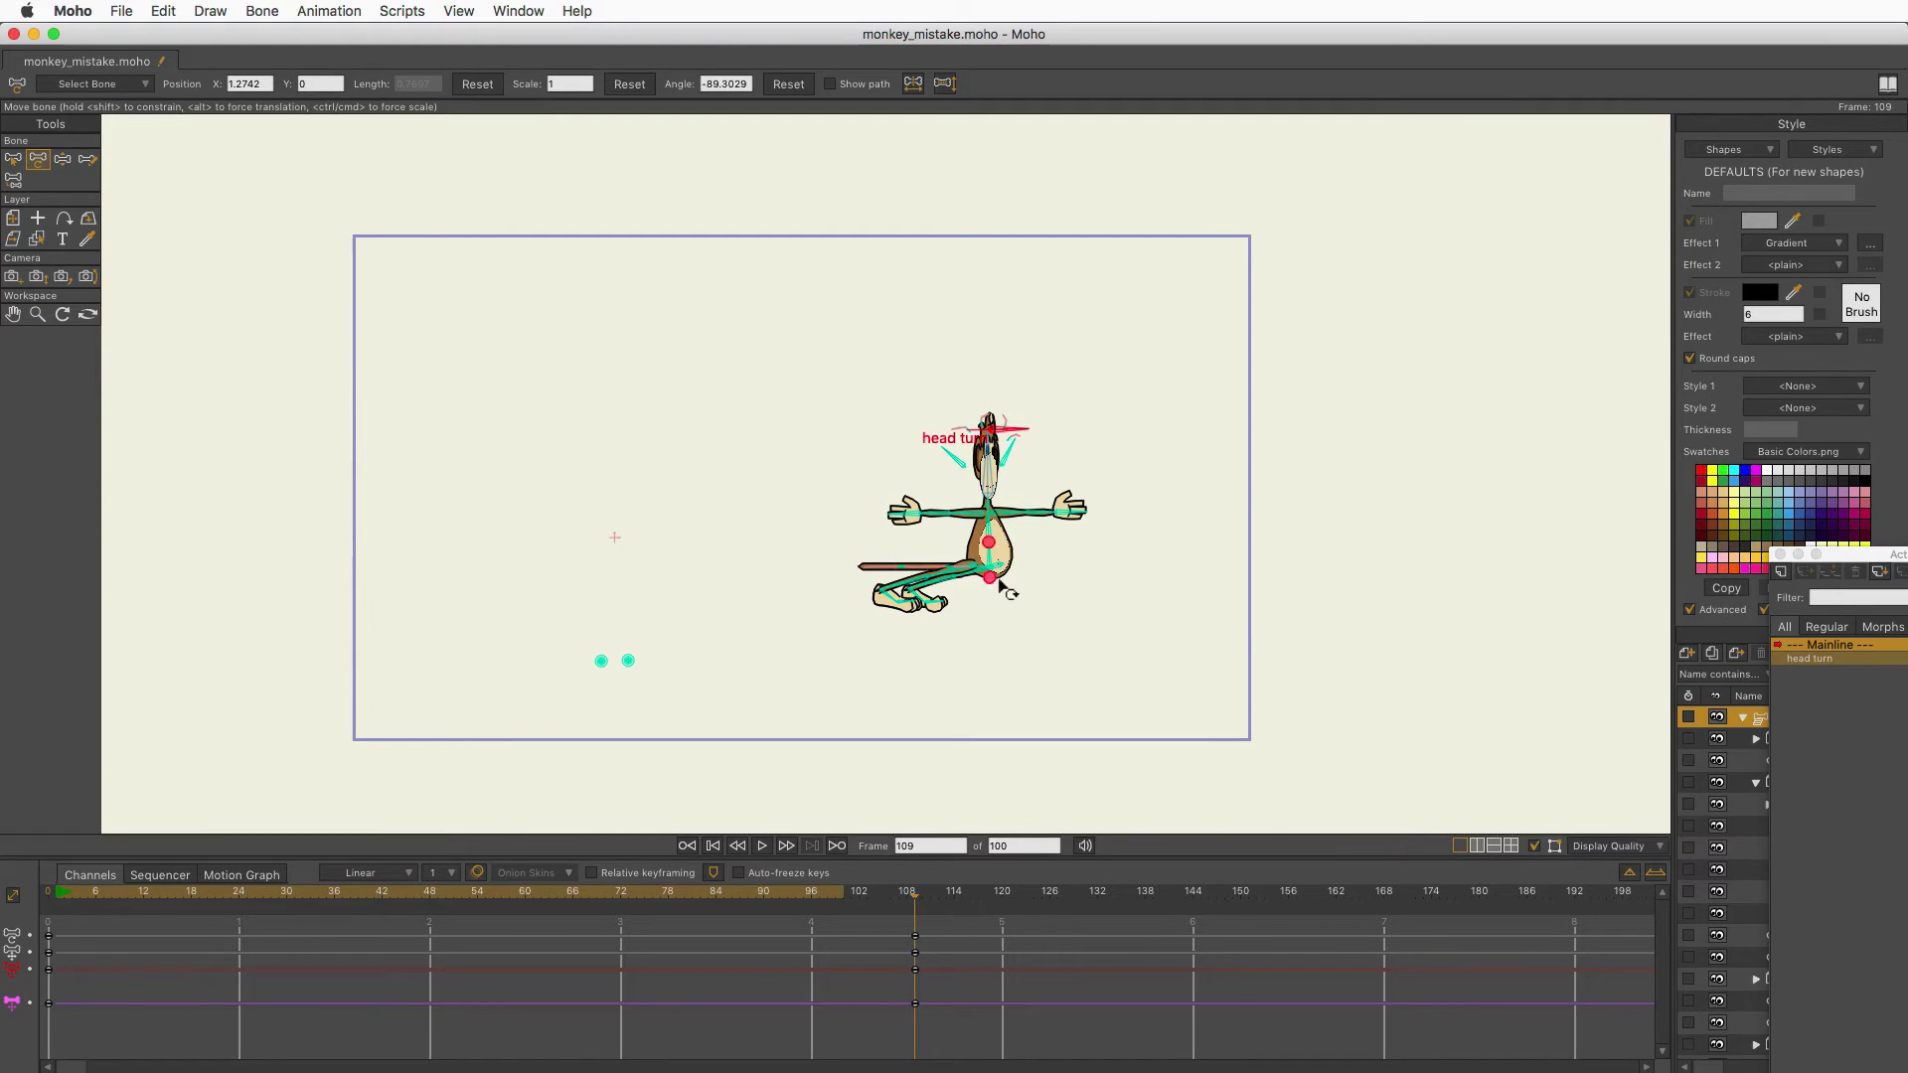
pyautogui.moveTo(993, 586); pyautogui.dragTo(1346, 586)
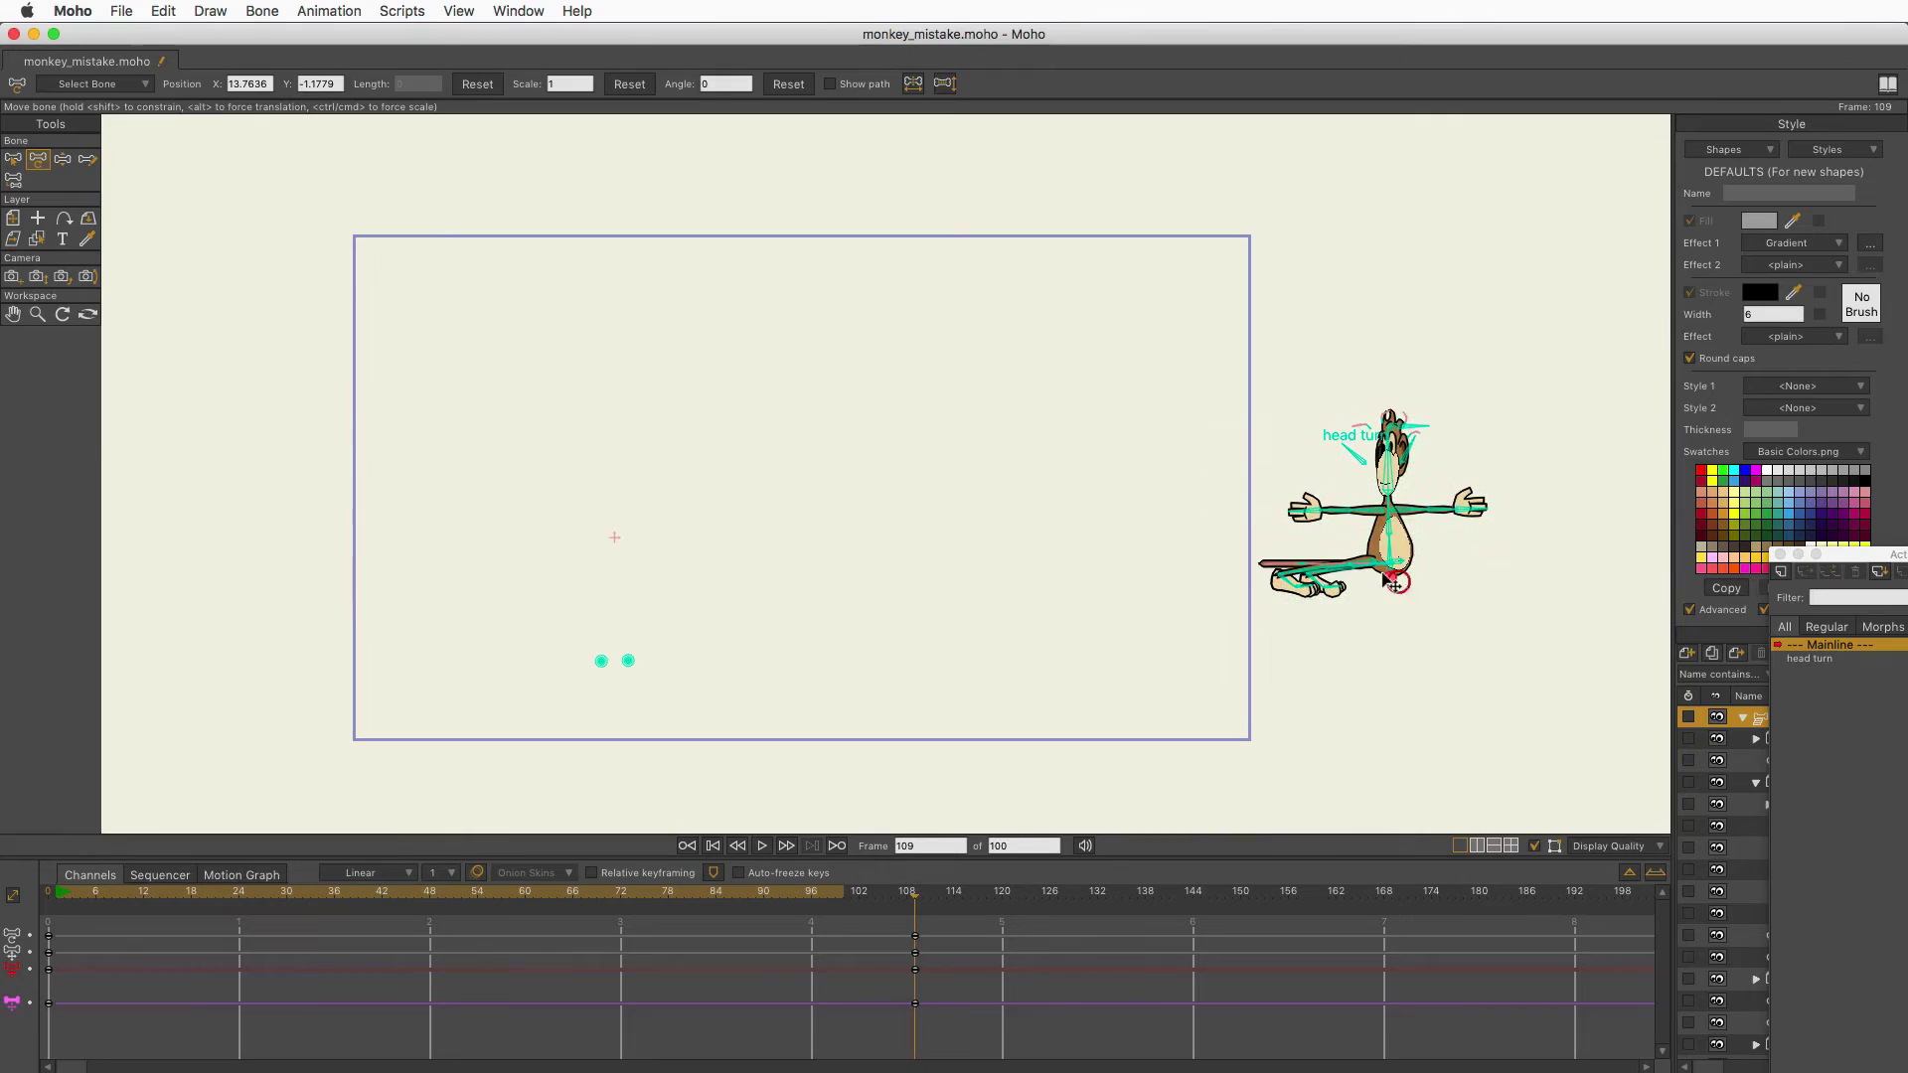
# Scrub the Mainline forward to frame 101 and back to frame 0 to examine how the head's shape changes as the monkey travels.
pyautogui.click(38, 314)
pyautogui.moveTo(894, 495); pyautogui.dragTo(1716, 736)
pyautogui.press('space')
pyautogui.moveTo(1490, 596); pyautogui.dragTo(540, 646)
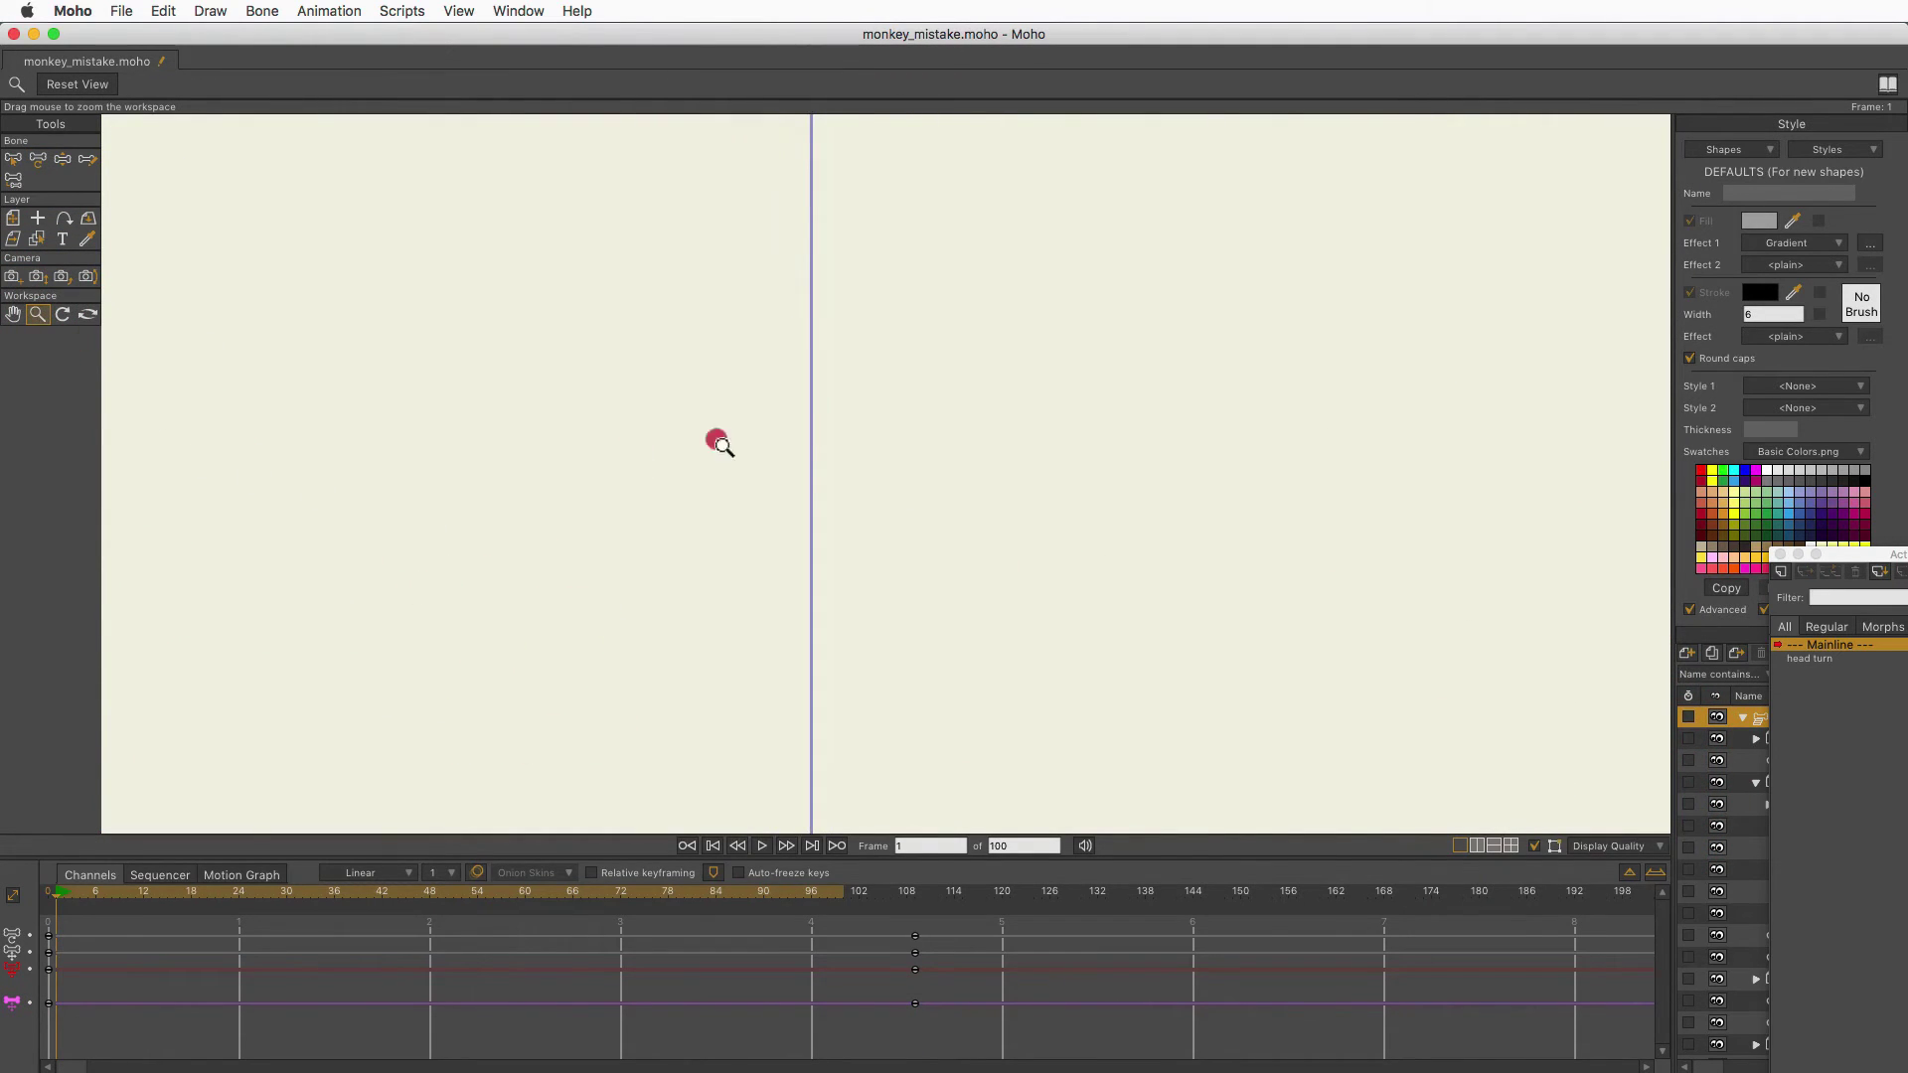
pyautogui.moveTo(722, 445); pyautogui.dragTo(196, 575)
pyautogui.moveTo(814, 507); pyautogui.dragTo(784, 502)
pyautogui.moveTo(147, 892); pyautogui.dragTo(850, 870)
pyautogui.moveTo(944, 505); pyautogui.dragTo(834, 824)
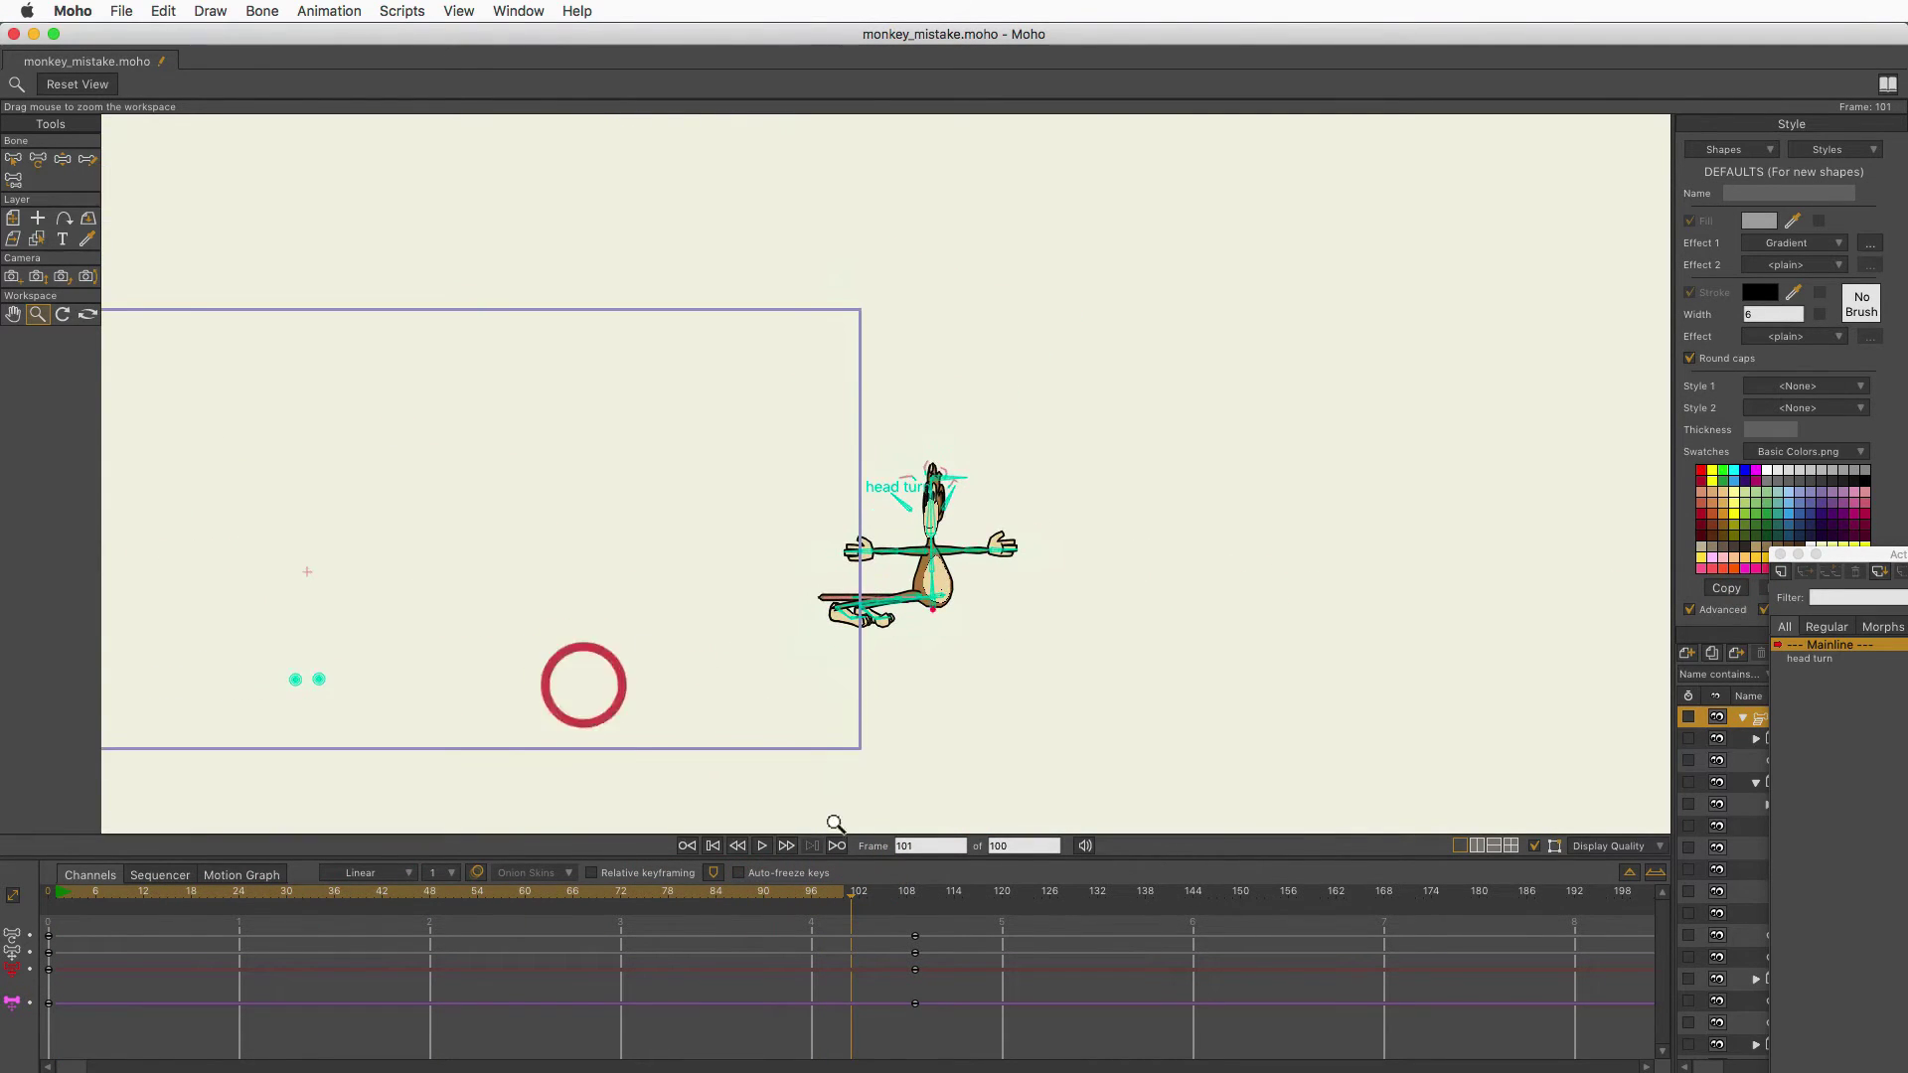
pyautogui.moveTo(862, 893); pyautogui.dragTo(8, 941)
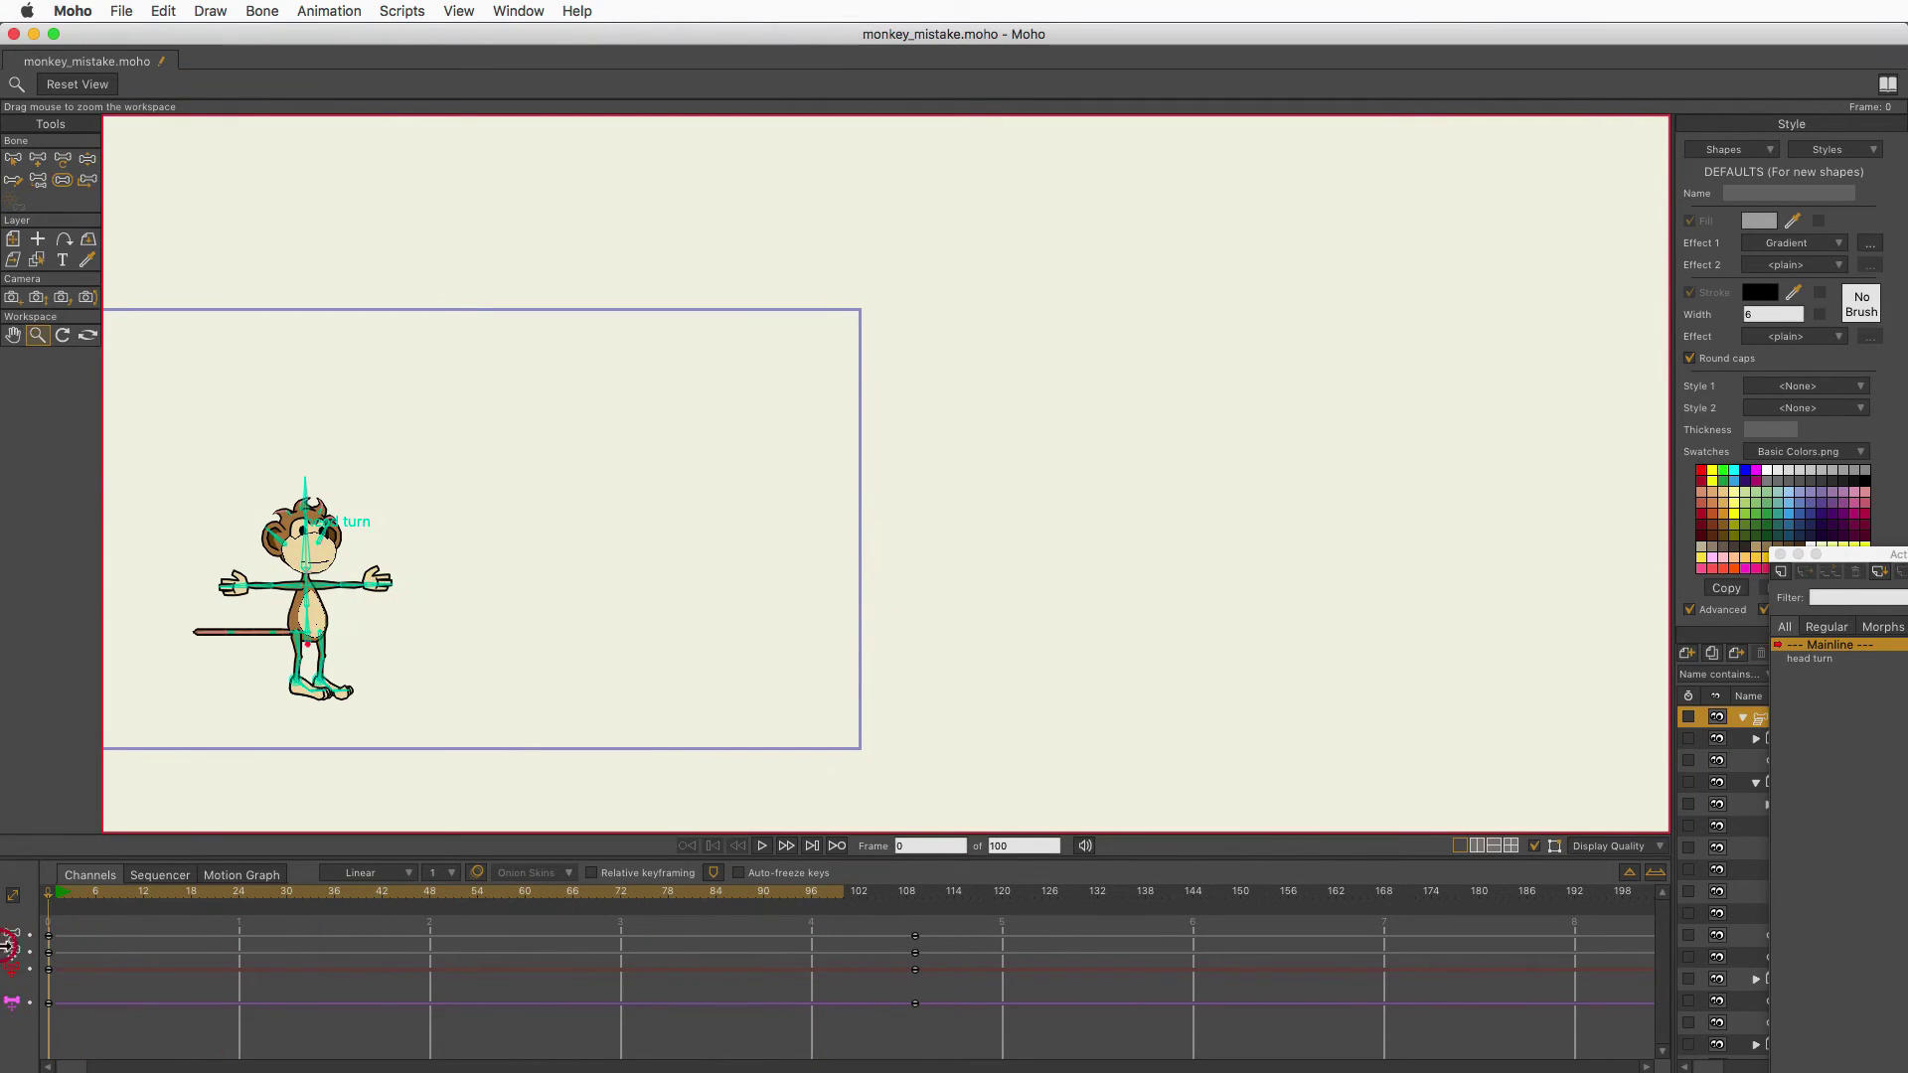
# Delete all of the monkey layer's keyframes at frame 109.
pyautogui.press('space')
pyautogui.moveTo(924, 529); pyautogui.dragTo(1315, 470)
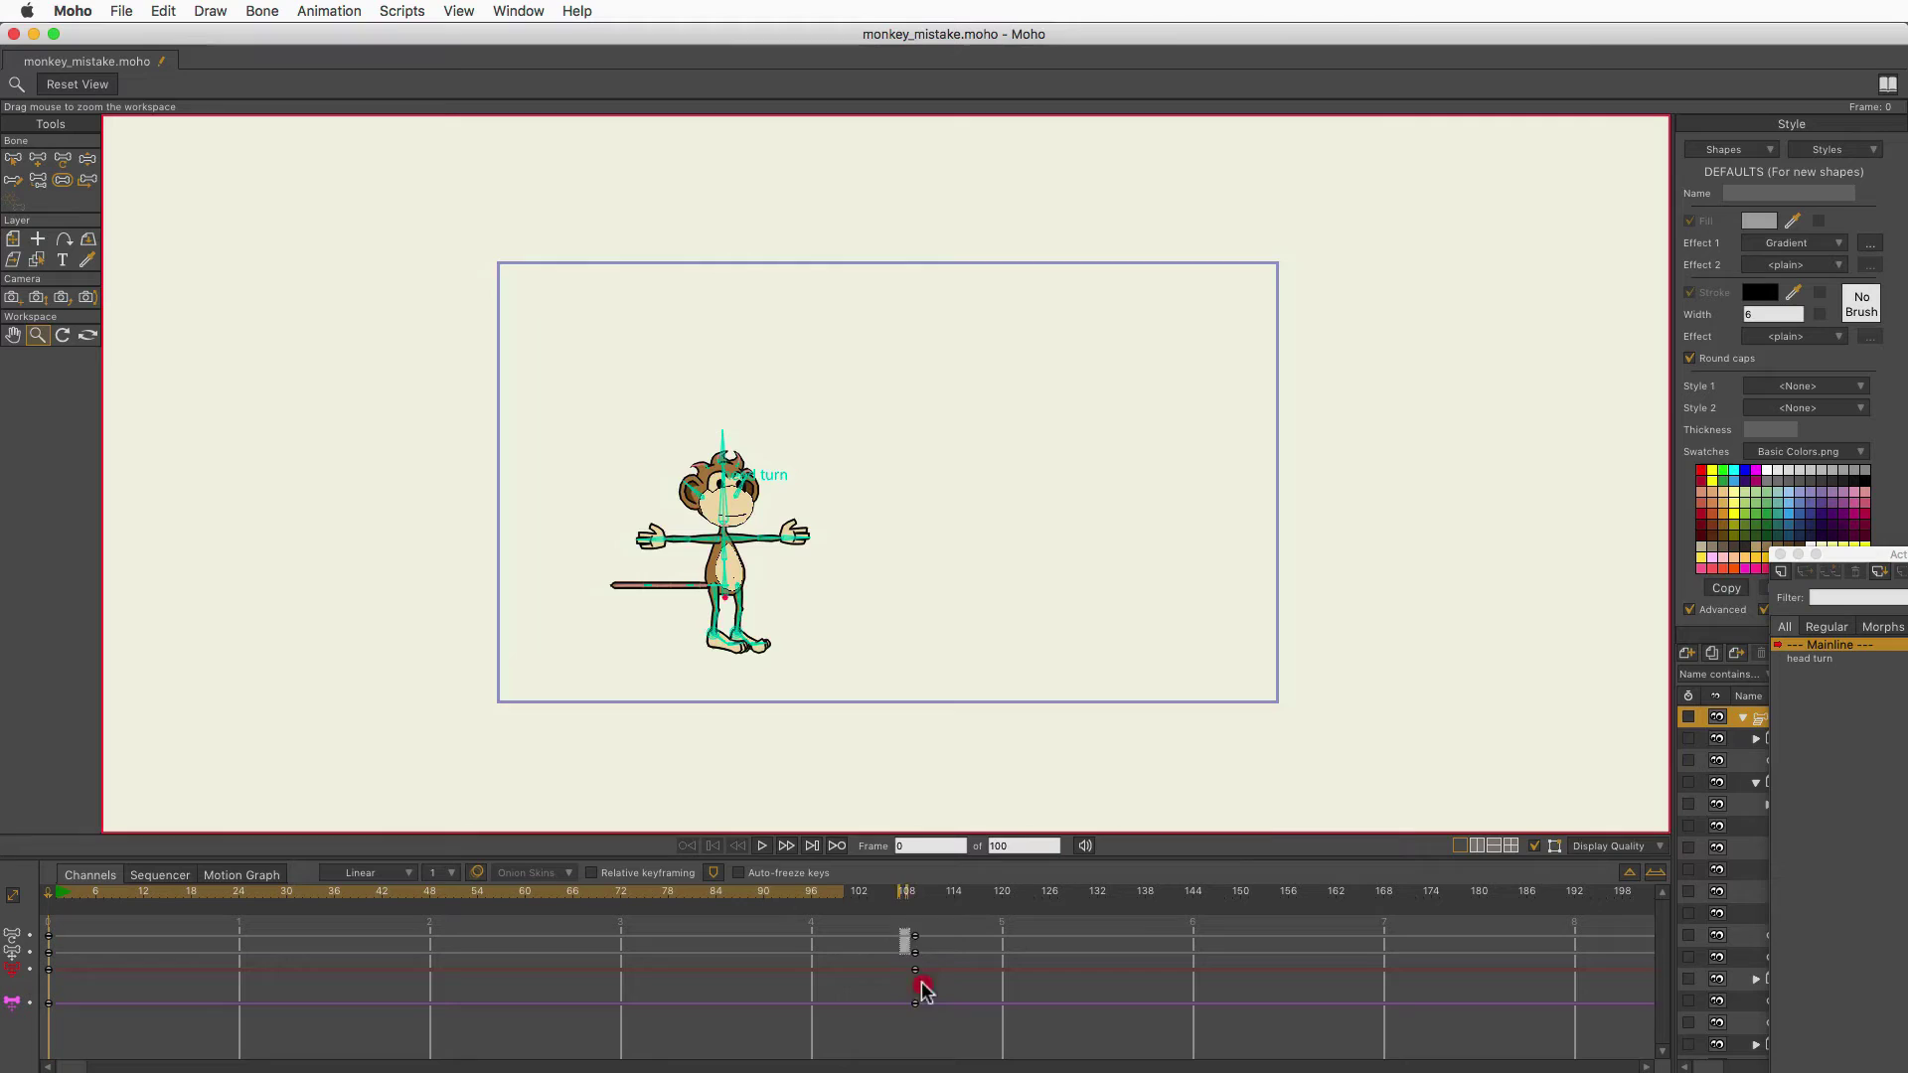
pyautogui.moveTo(922, 991); pyautogui.dragTo(953, 1039)
pyautogui.press('BackSpace')
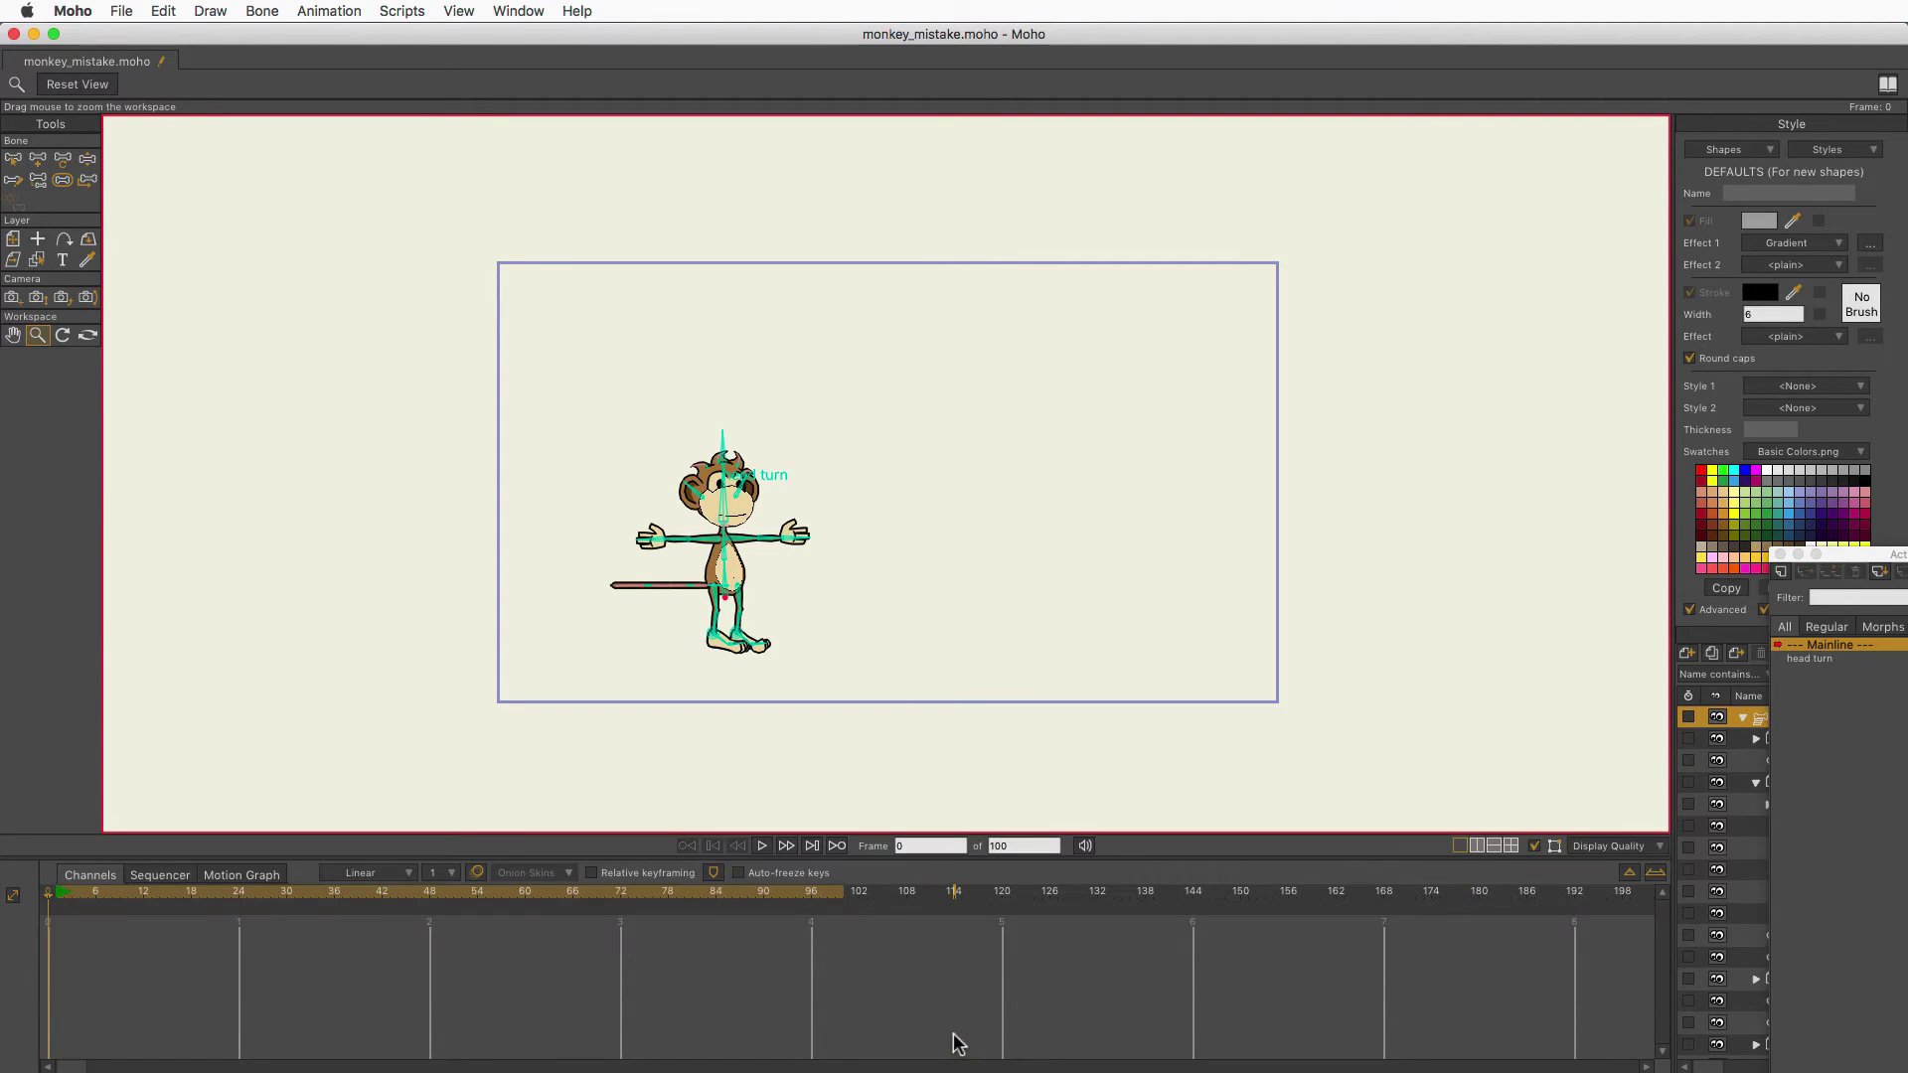
# Delete the head turn action and reposition the Actions window clear of the layer list.
pyautogui.moveTo(1855, 561); pyautogui.dragTo(1566, 351)
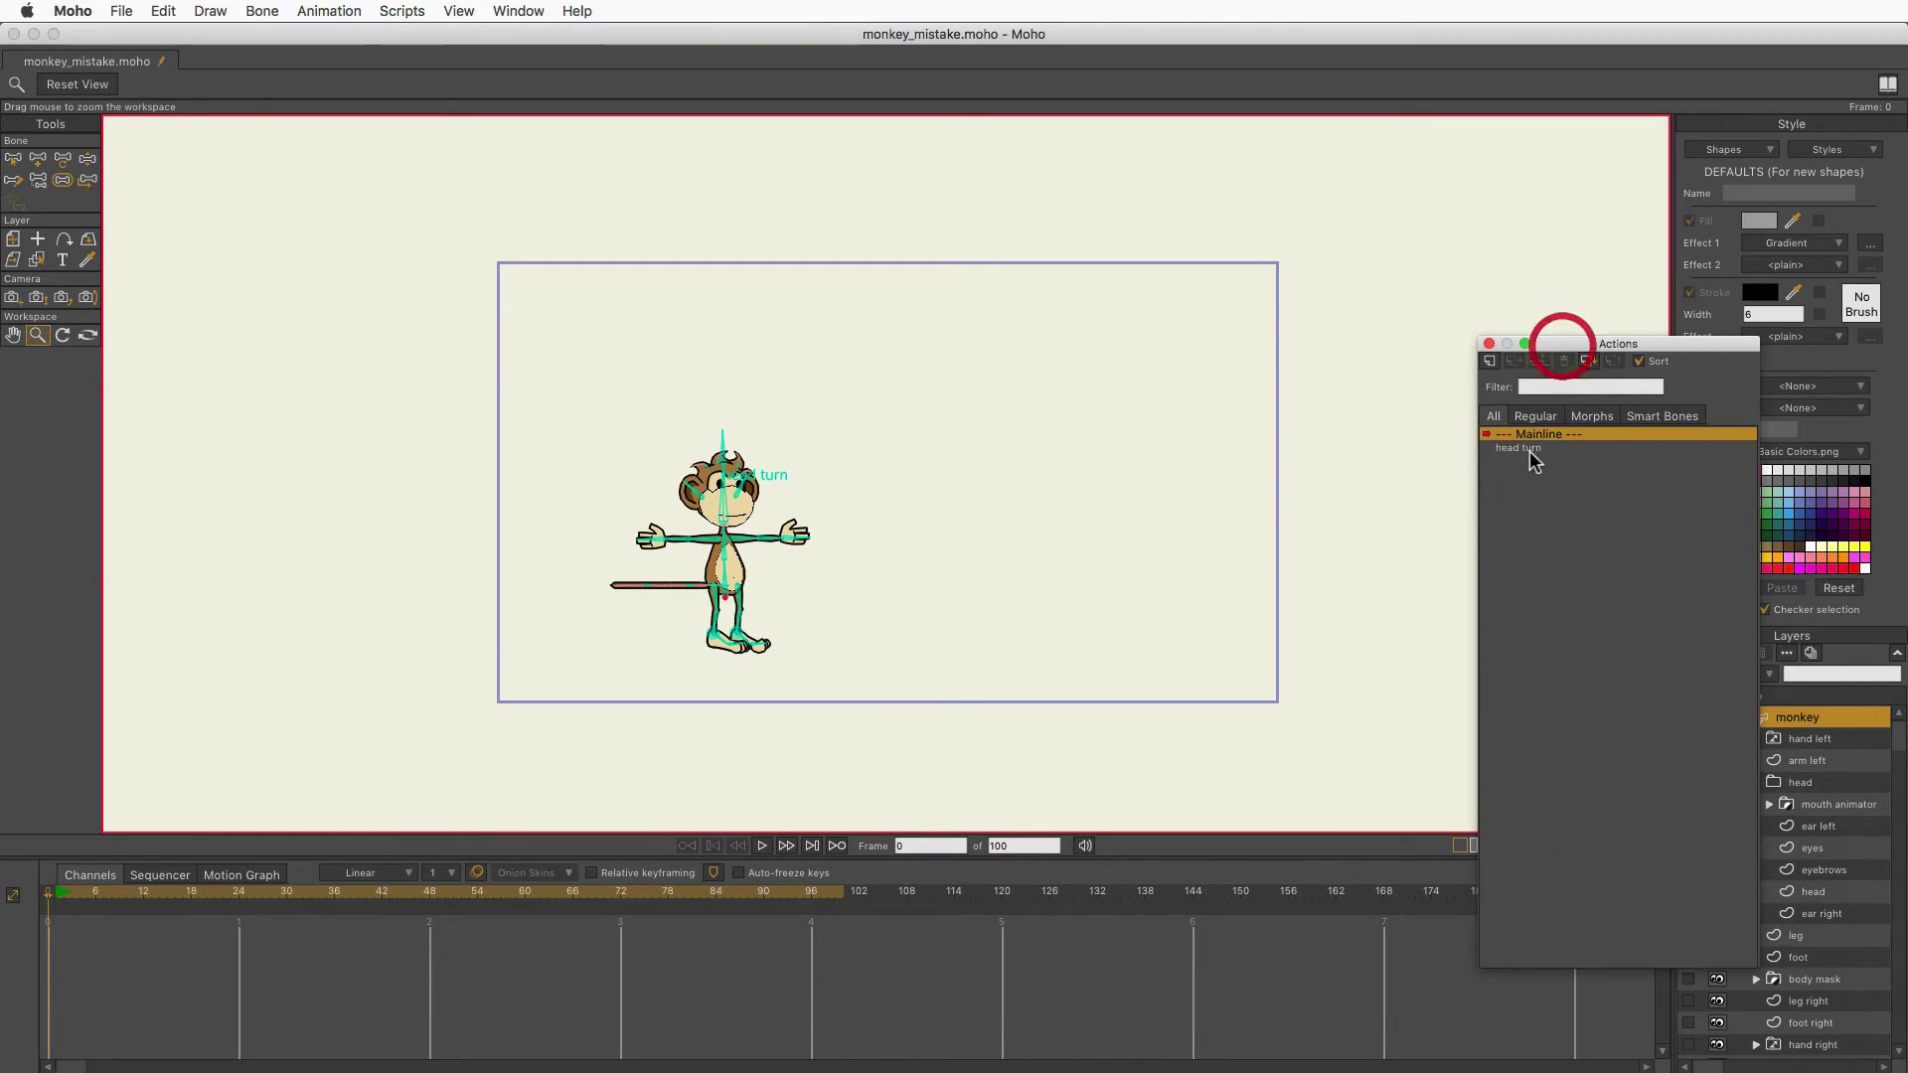
pyautogui.click(1529, 447)
pyautogui.click(1563, 359)
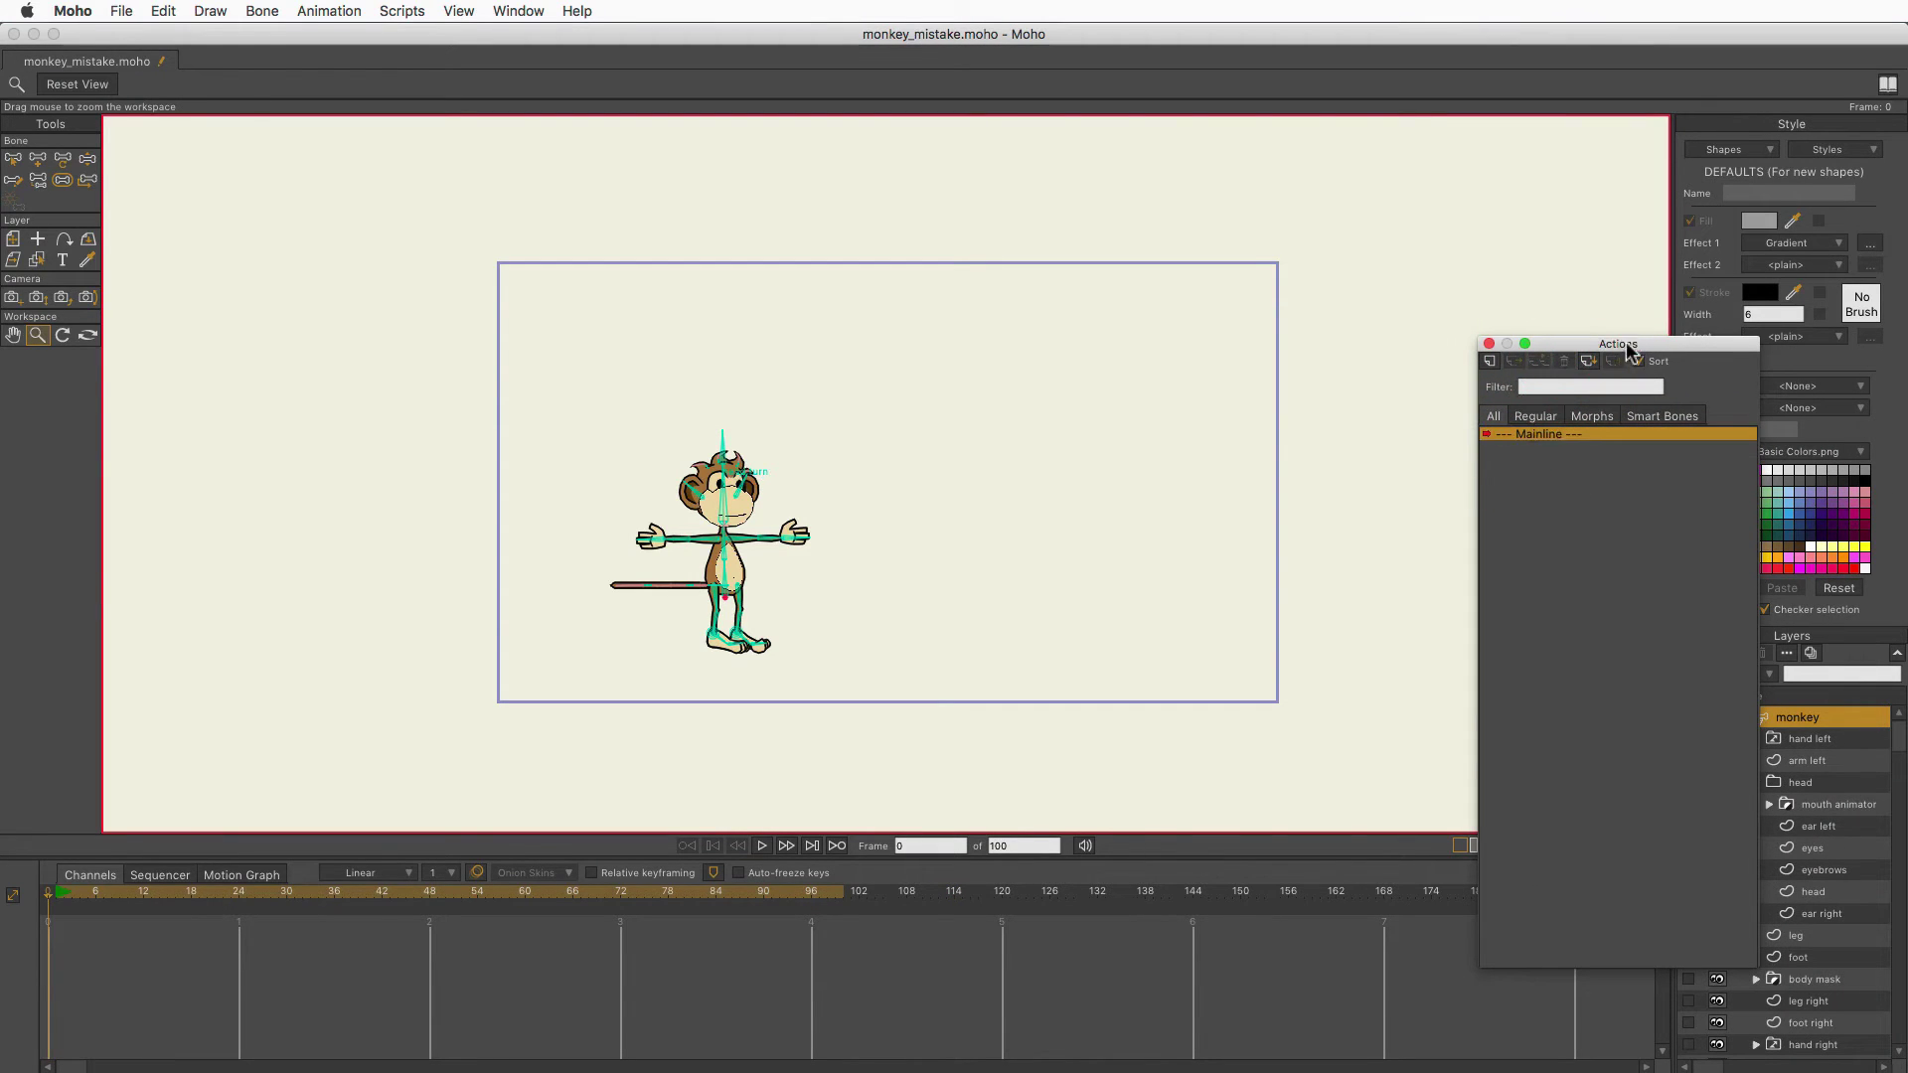
pyautogui.moveTo(1624, 343); pyautogui.dragTo(1448, 203)
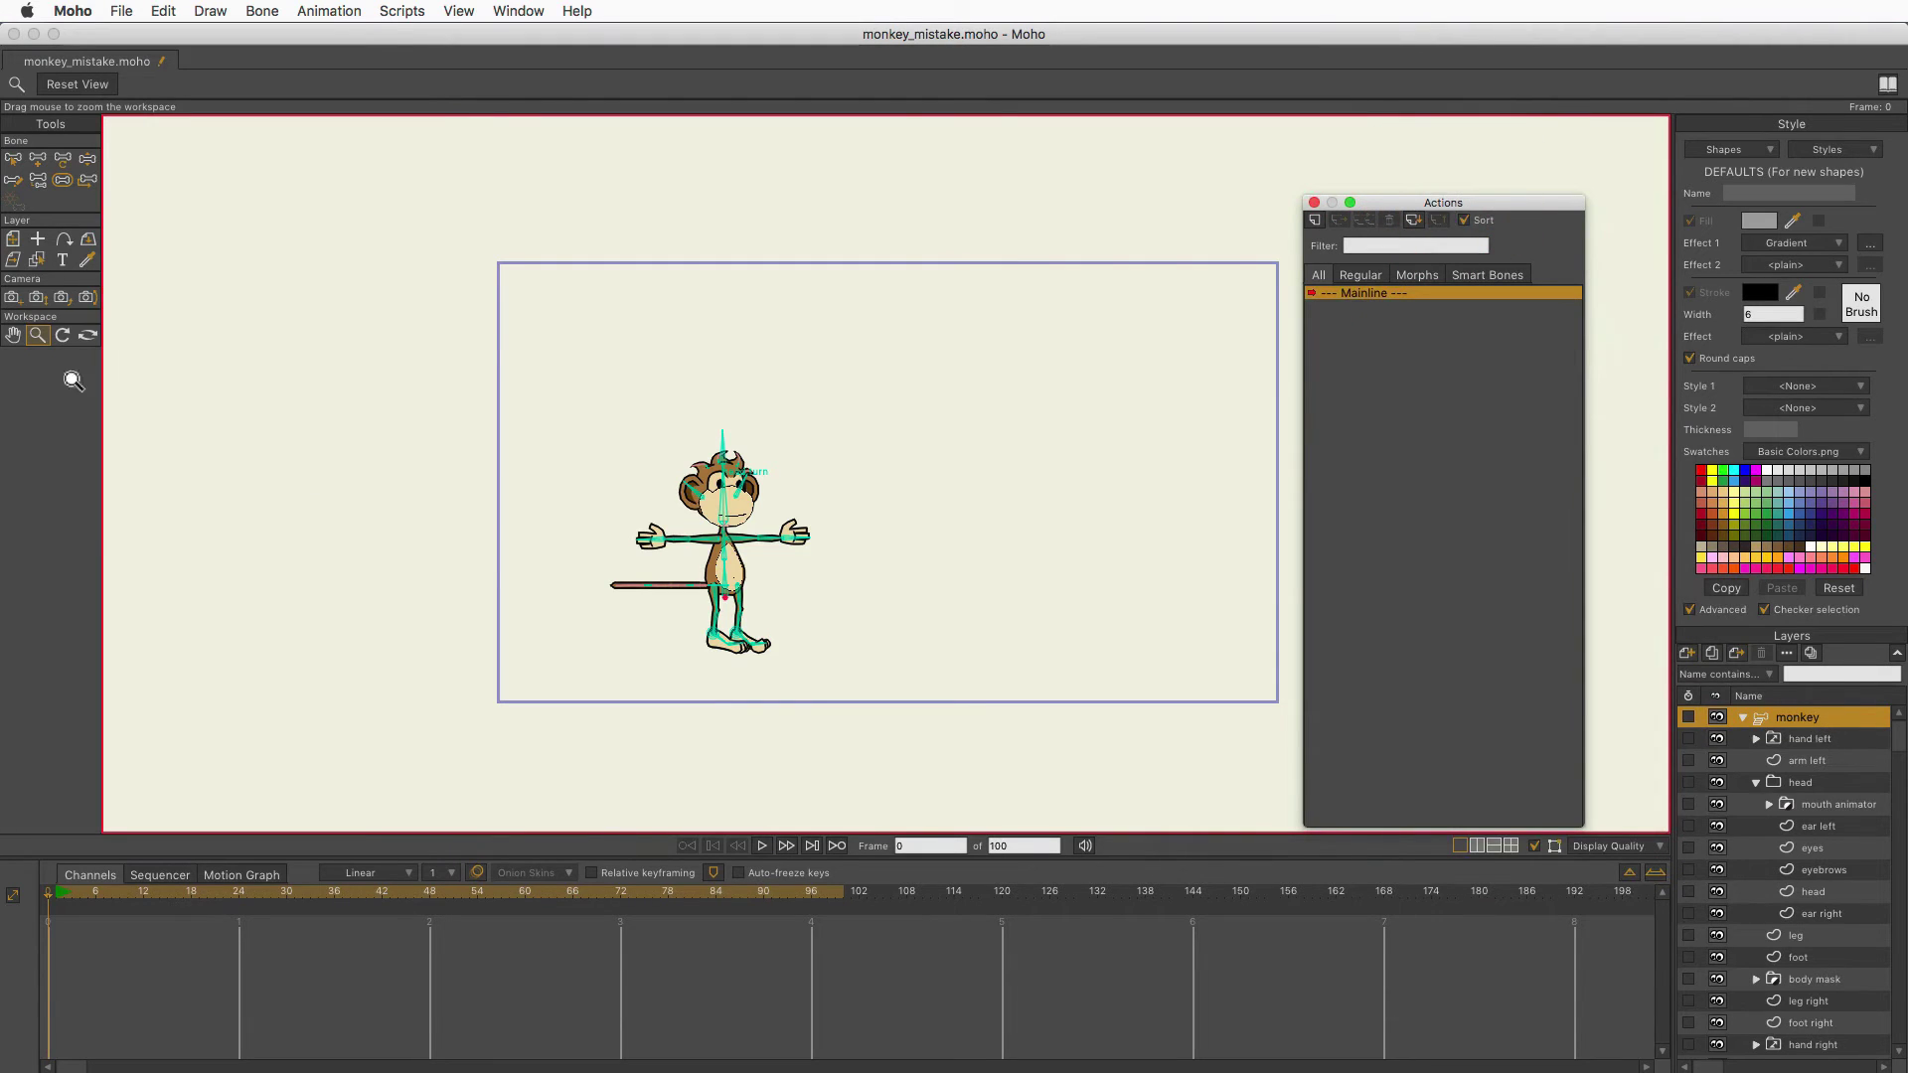
# Get a closer look at the monkey and select the head layer to check its Mainline keyframes.
pyautogui.click(40, 339)
pyautogui.moveTo(815, 578); pyautogui.dragTo(1711, 831)
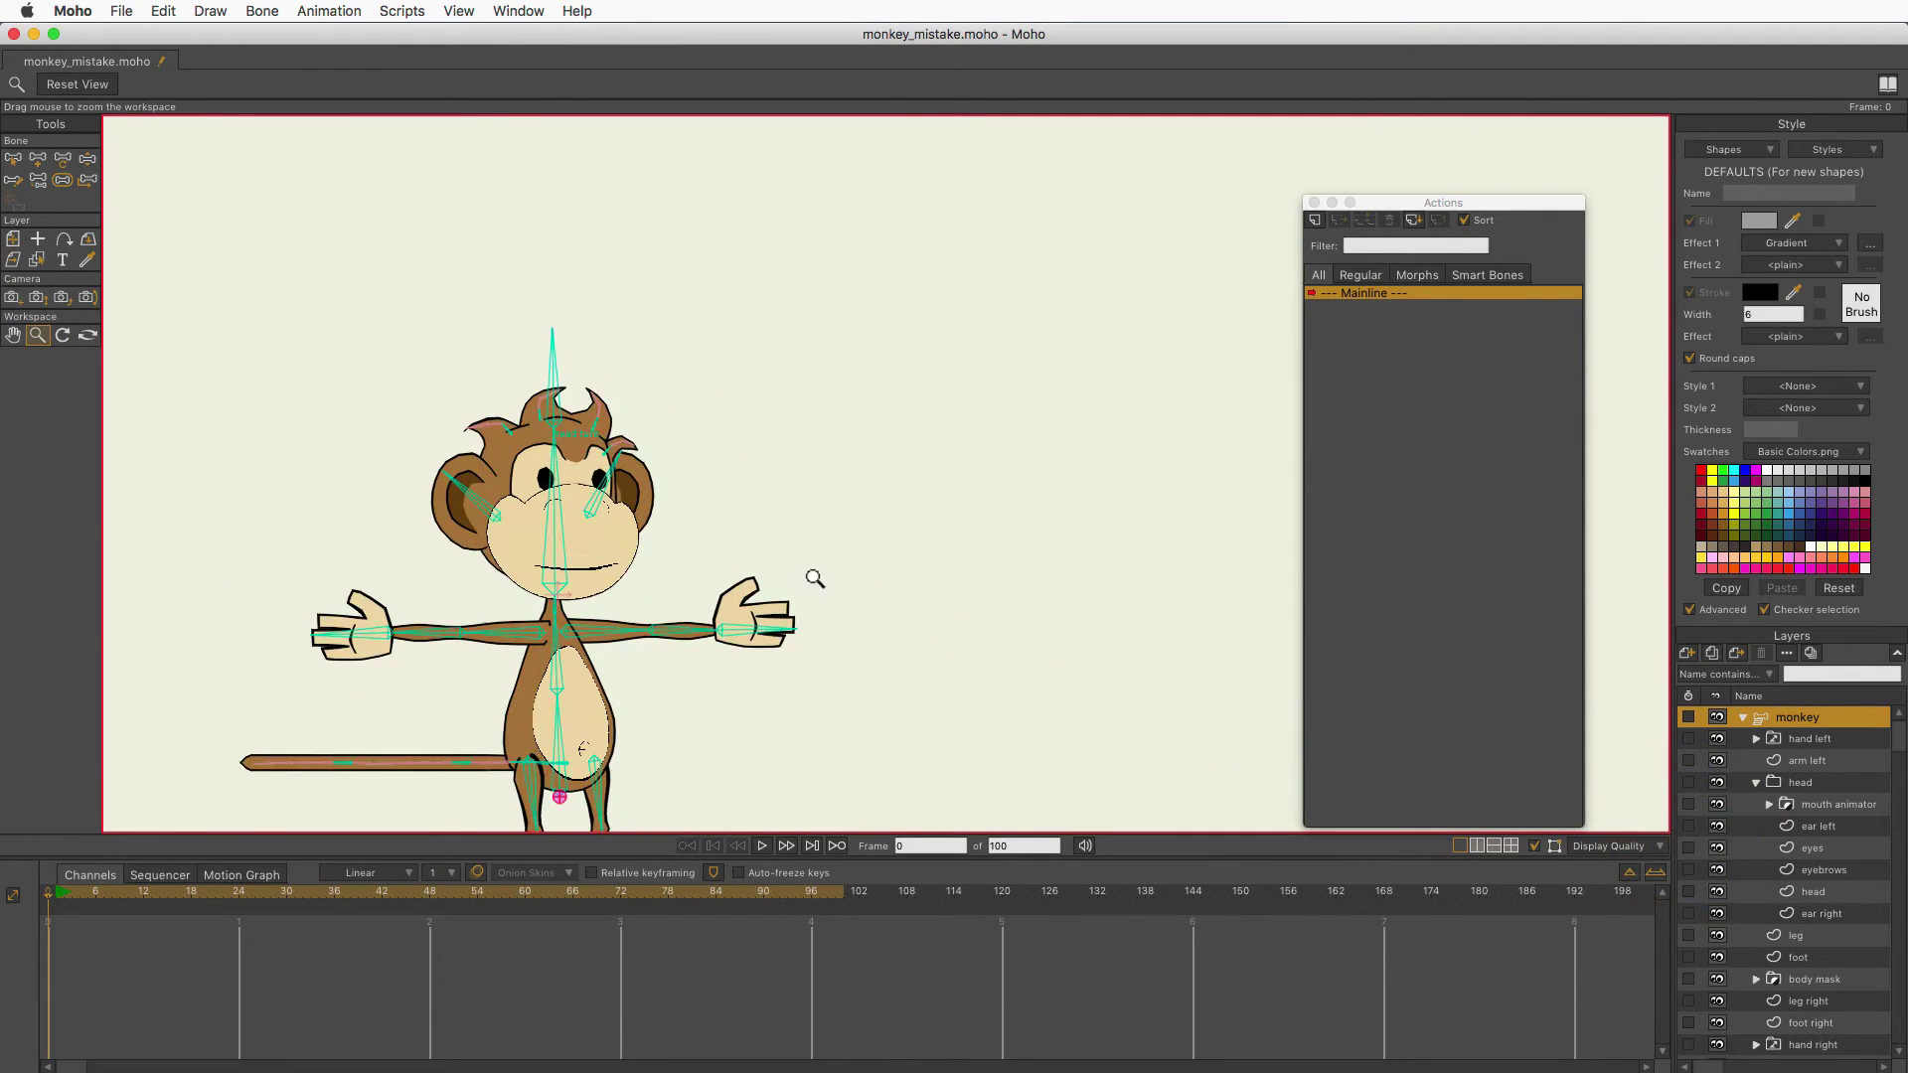
pyautogui.moveTo(814, 578); pyautogui.dragTo(1018, 618)
pyautogui.press('space')
pyautogui.moveTo(871, 532); pyautogui.dragTo(1099, 555)
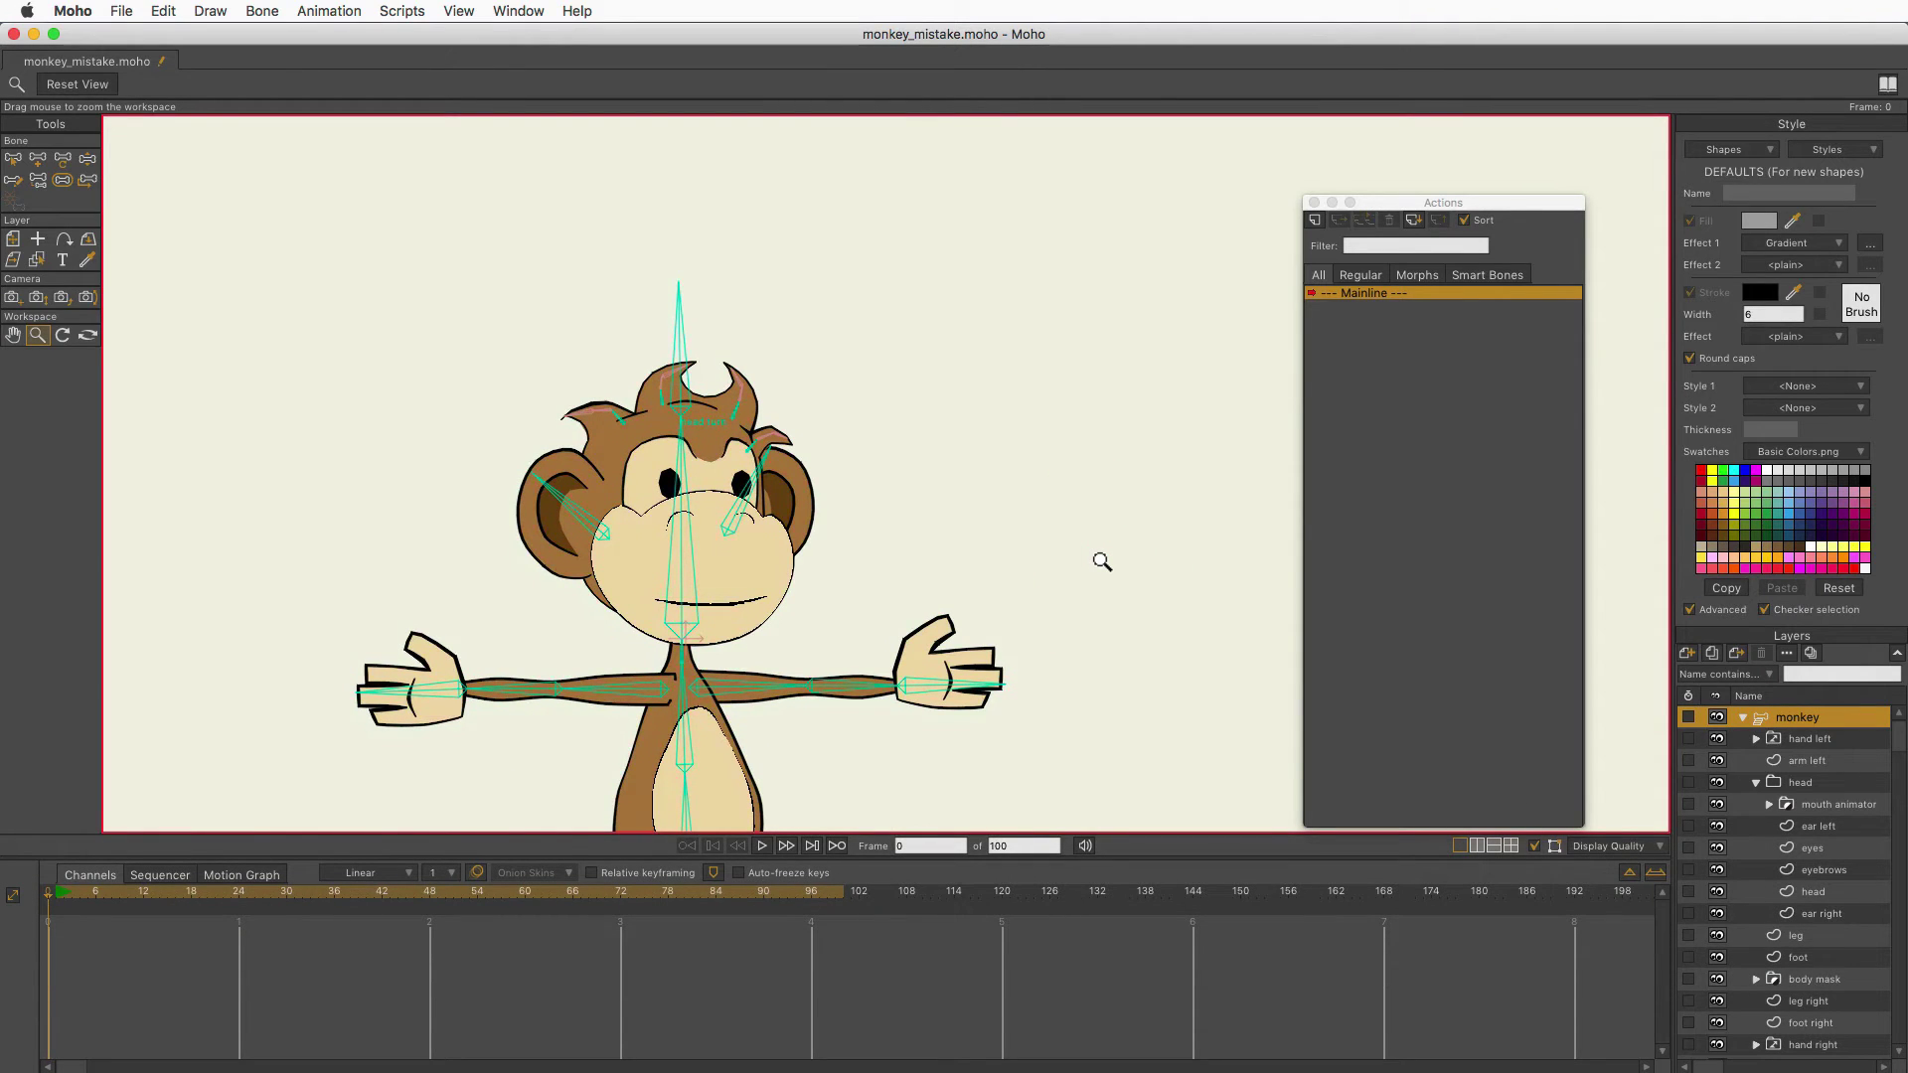
pyautogui.click(1826, 783)
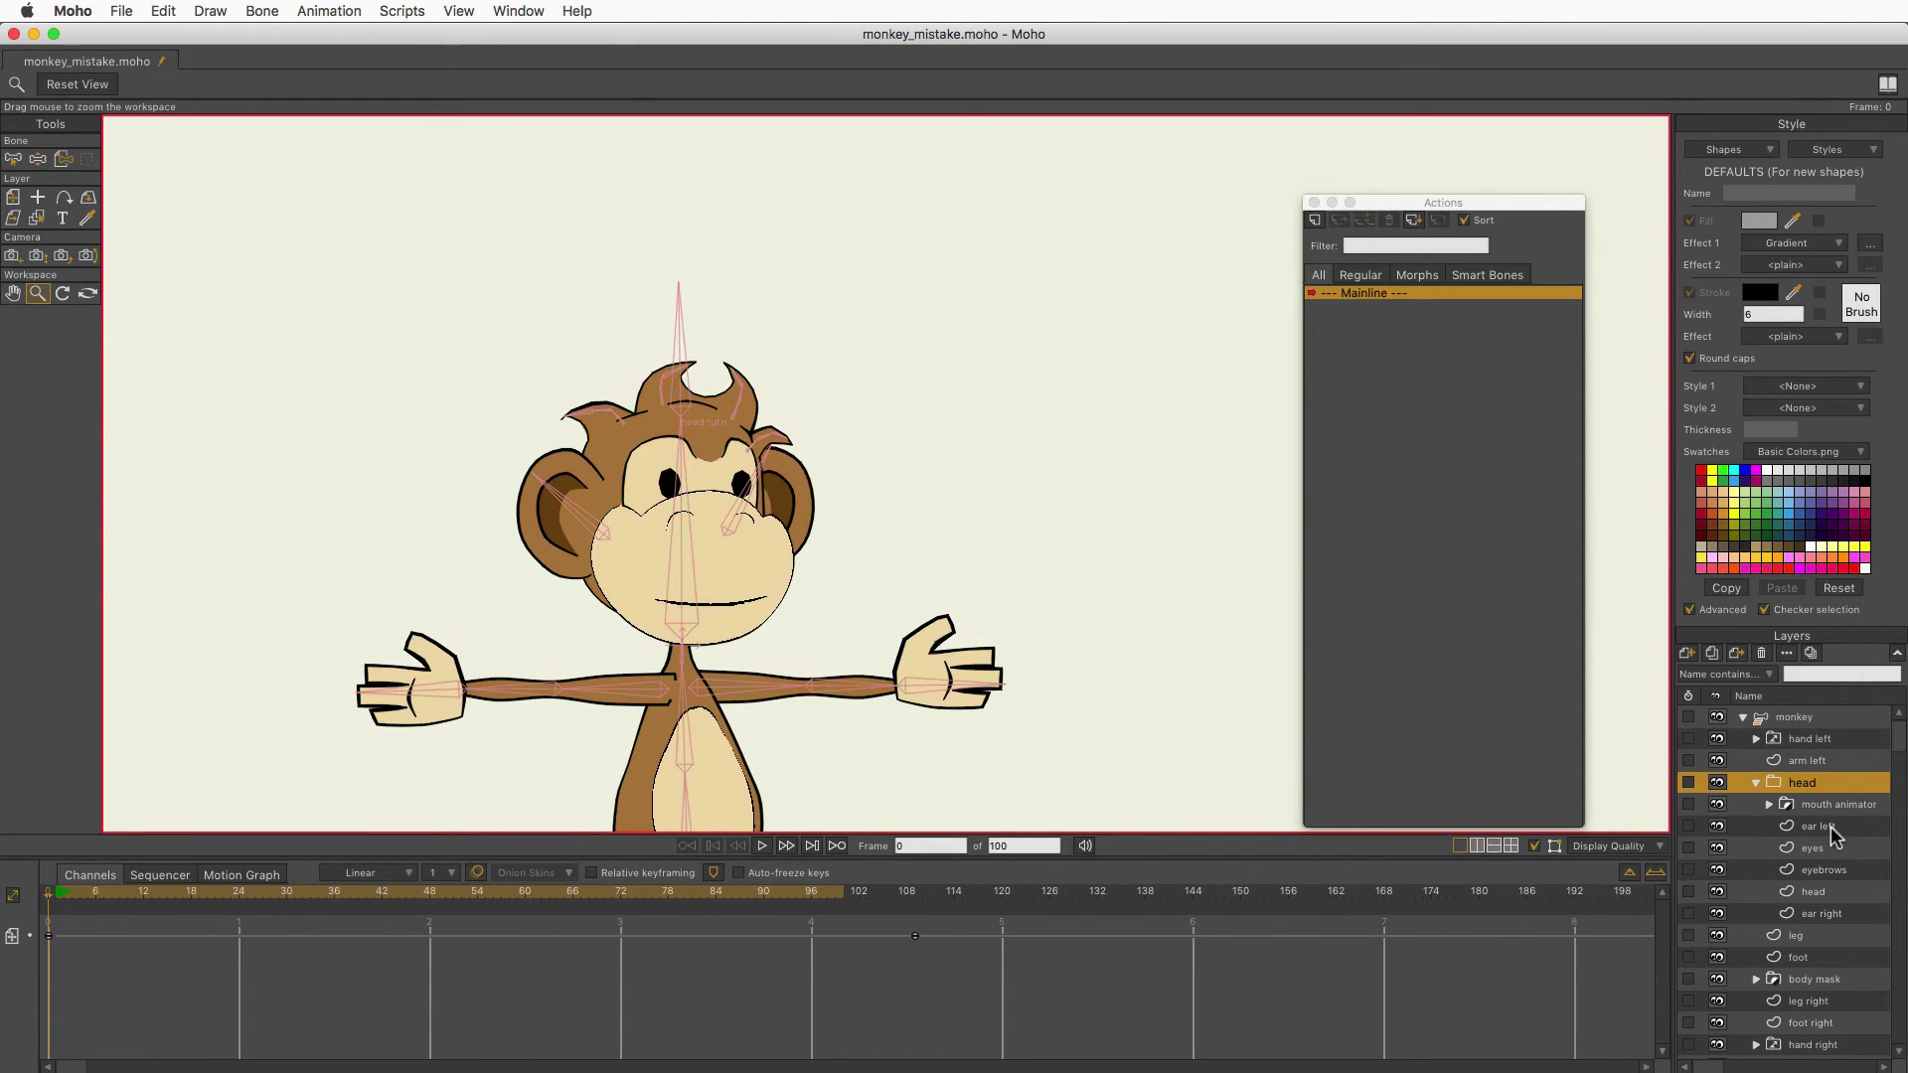
# Create a head turn action for the monkey's head turn bone and rotate that bone to about -89.3° at frame 96.
pyautogui.click(1797, 716)
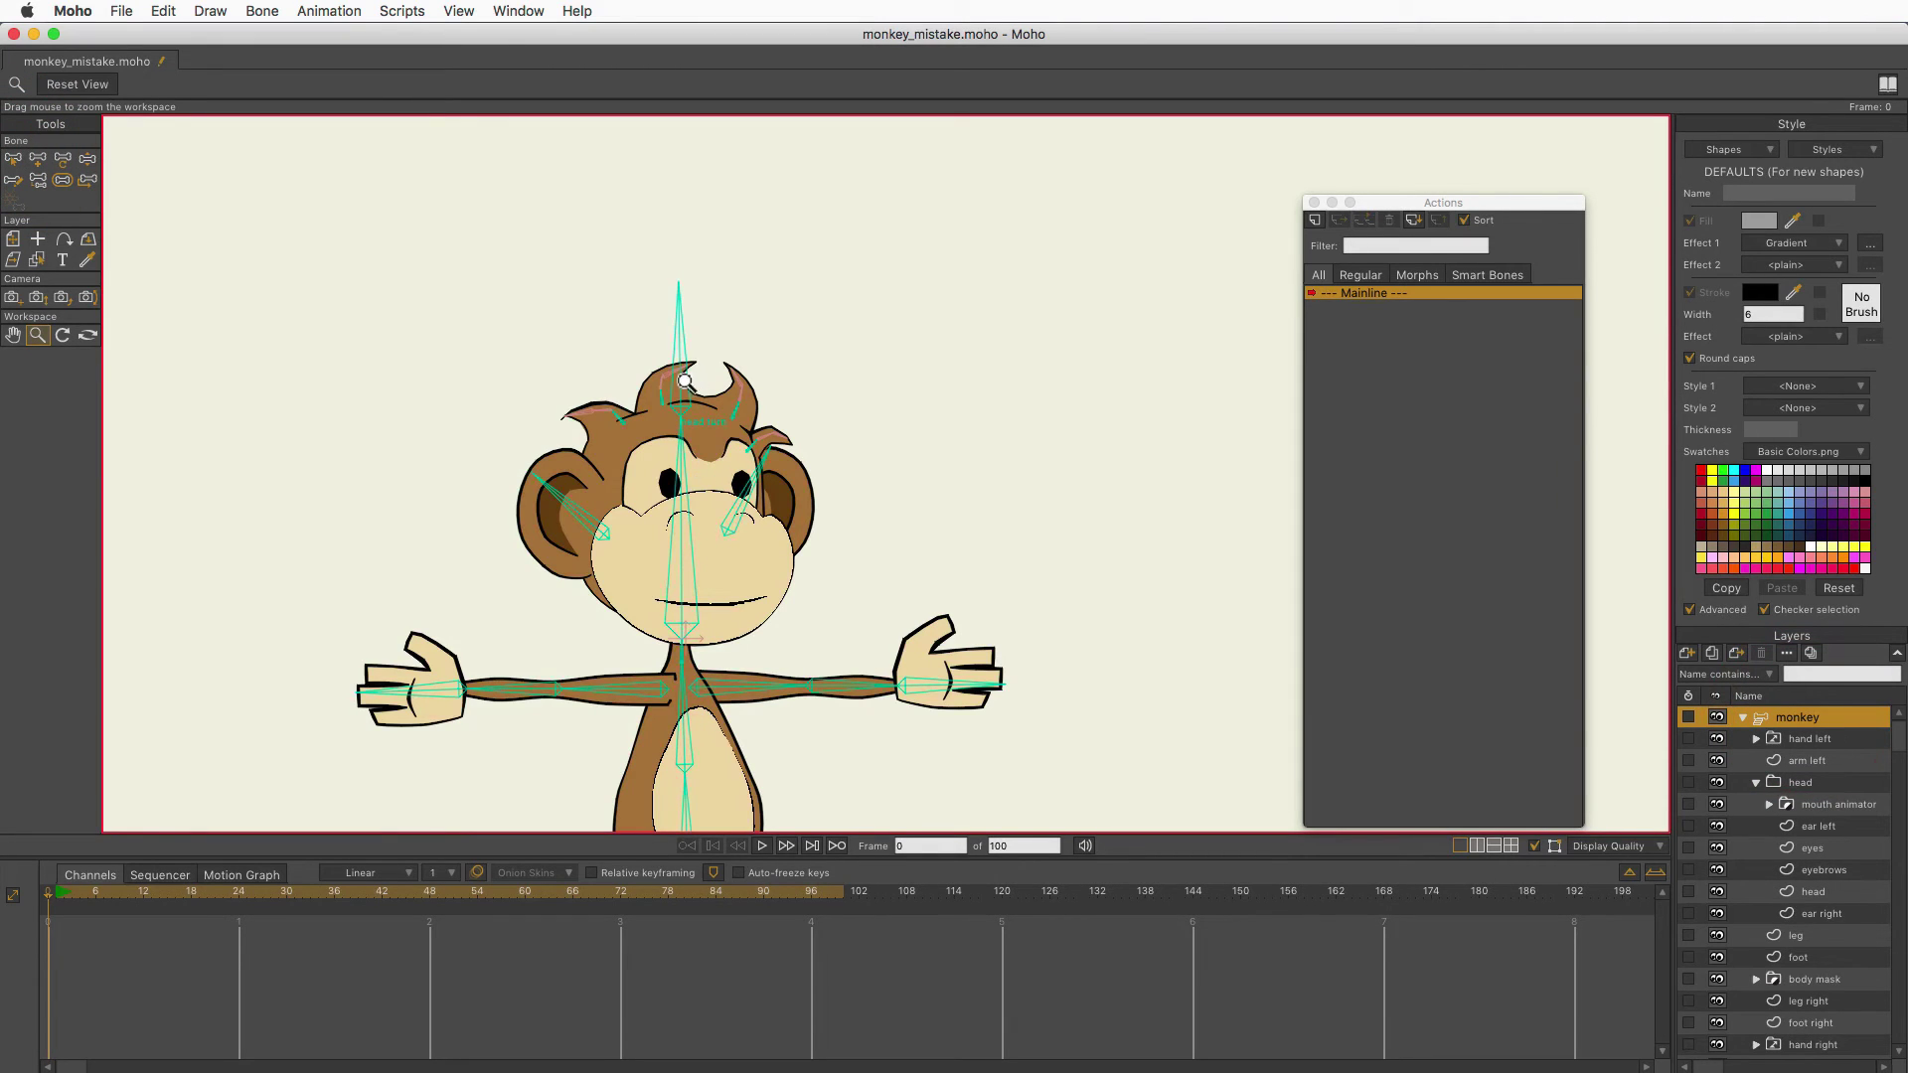
pyautogui.click(13, 157)
pyautogui.click(683, 316)
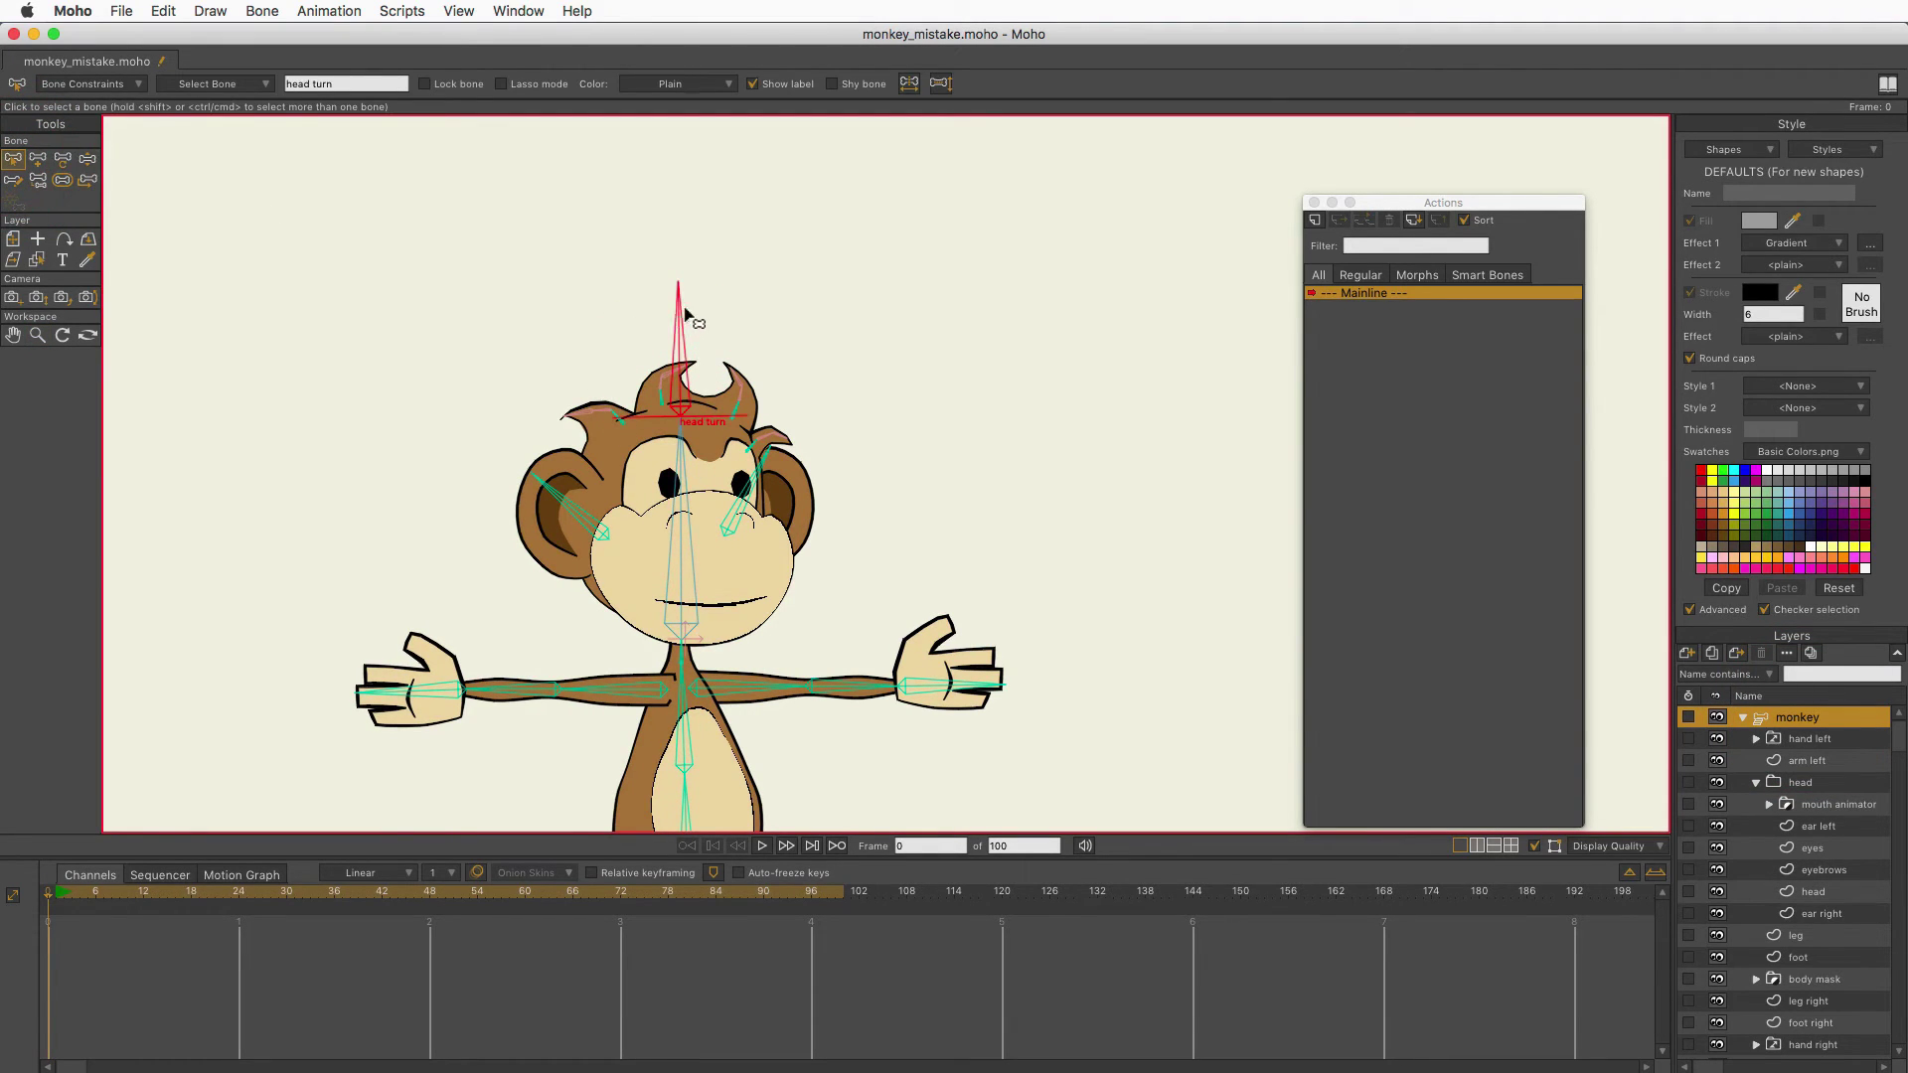
pyautogui.click(1325, 215)
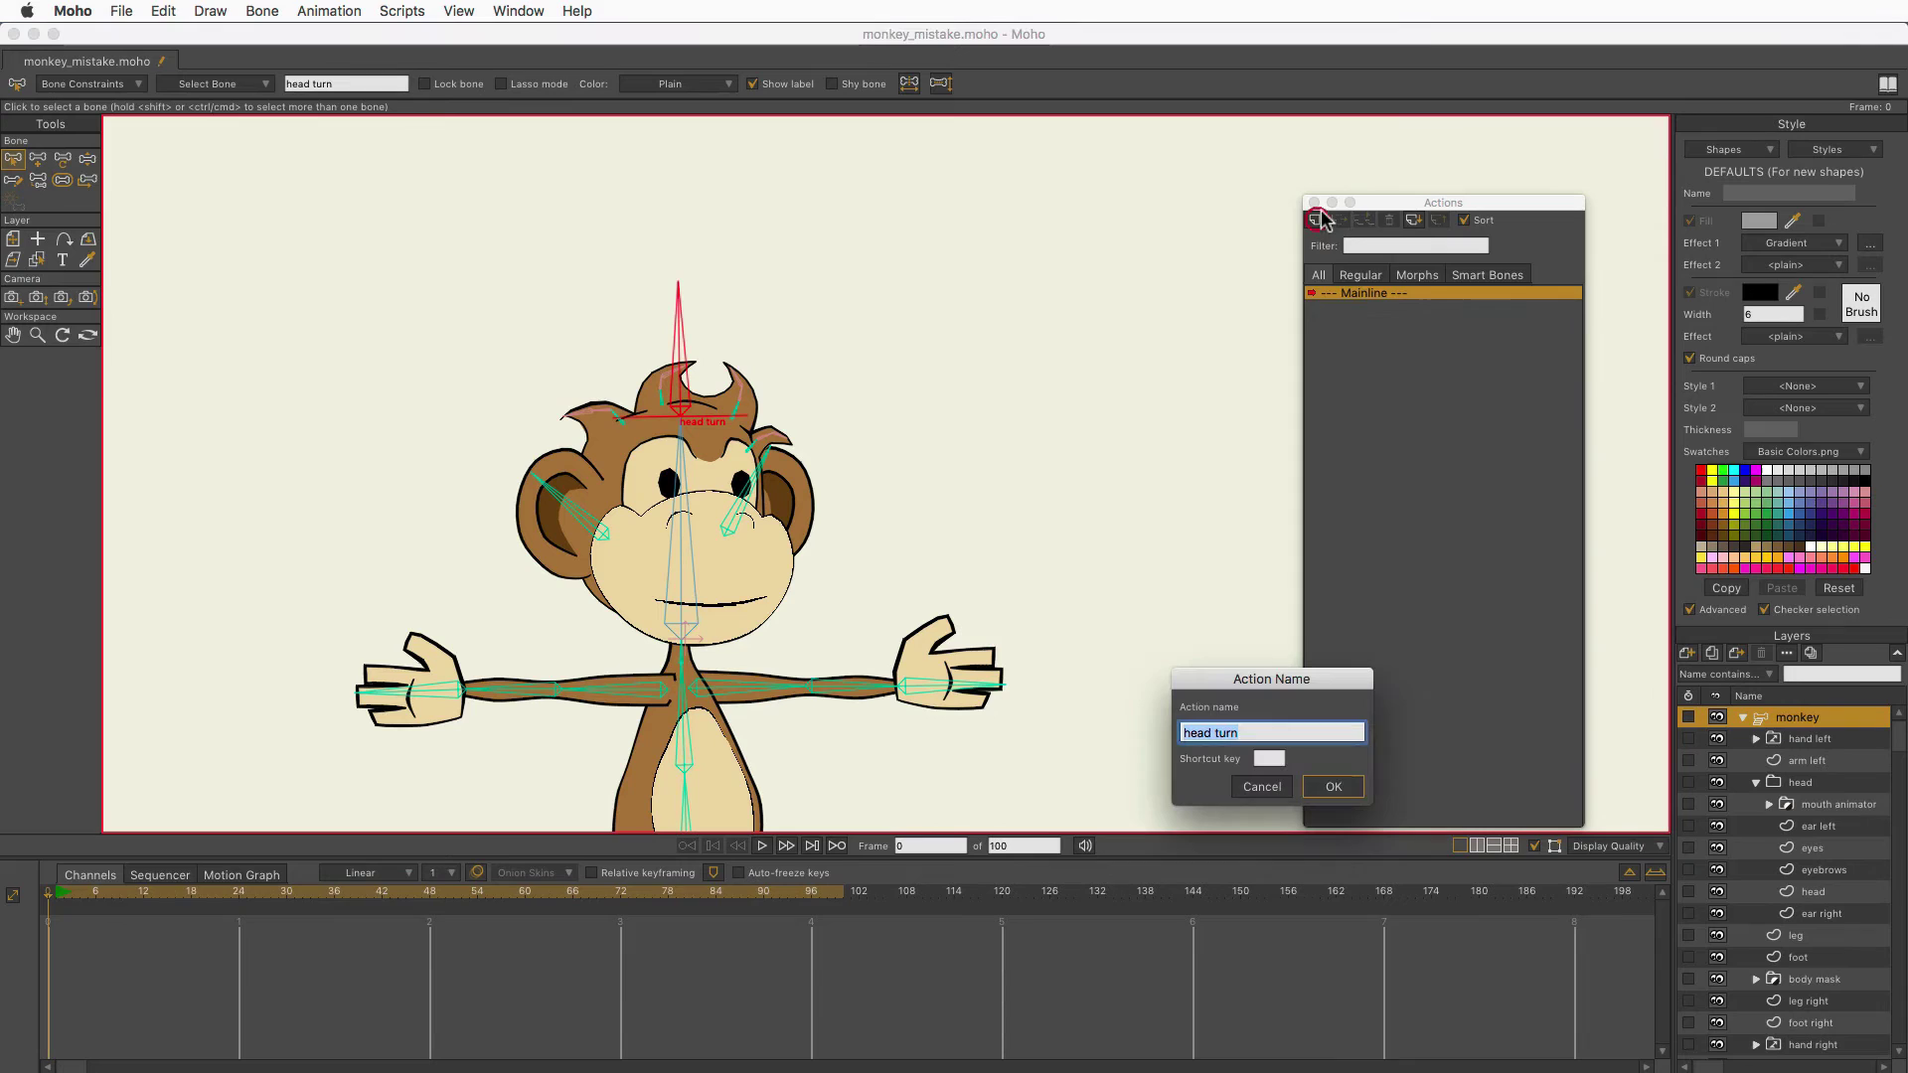
pyautogui.moveTo(1232, 668); pyautogui.dragTo(999, 348)
pyautogui.click(1098, 459)
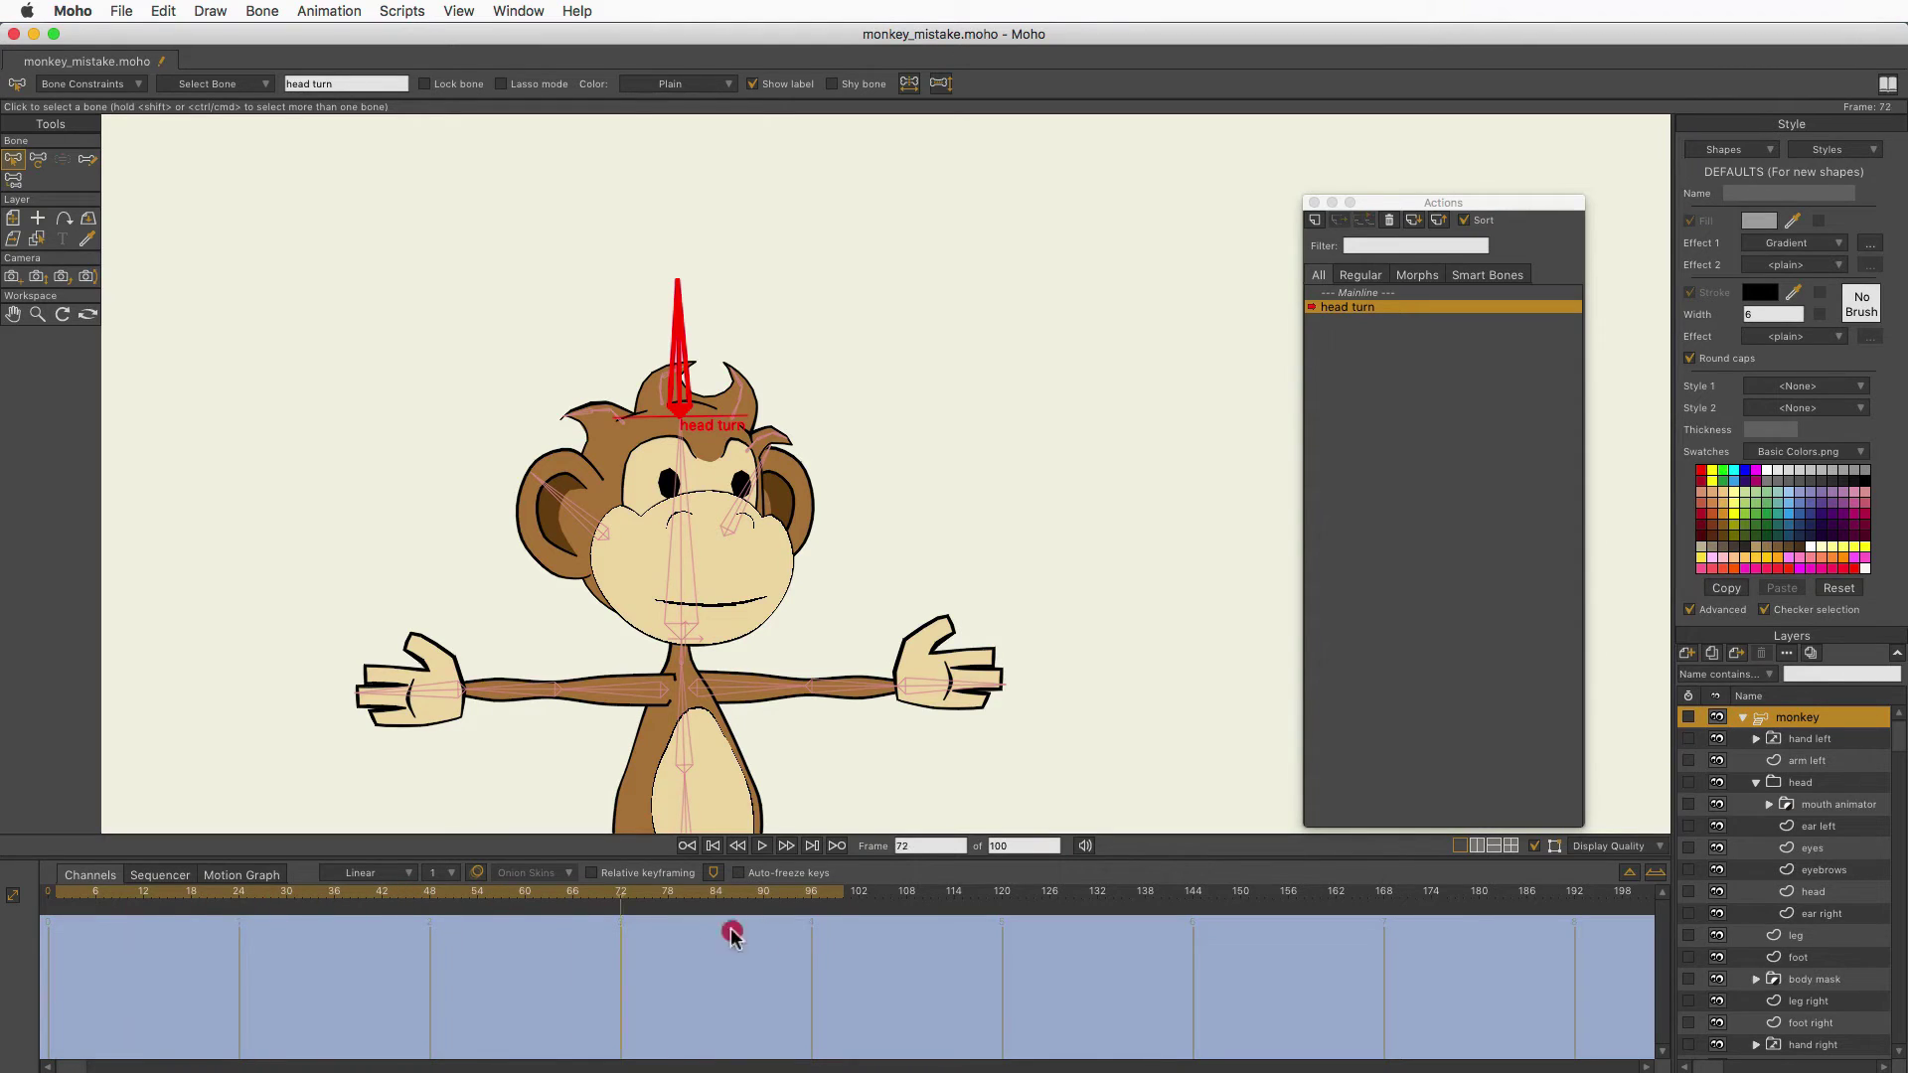
pyautogui.click(38, 159)
pyautogui.moveTo(677, 318); pyautogui.dragTo(829, 437)
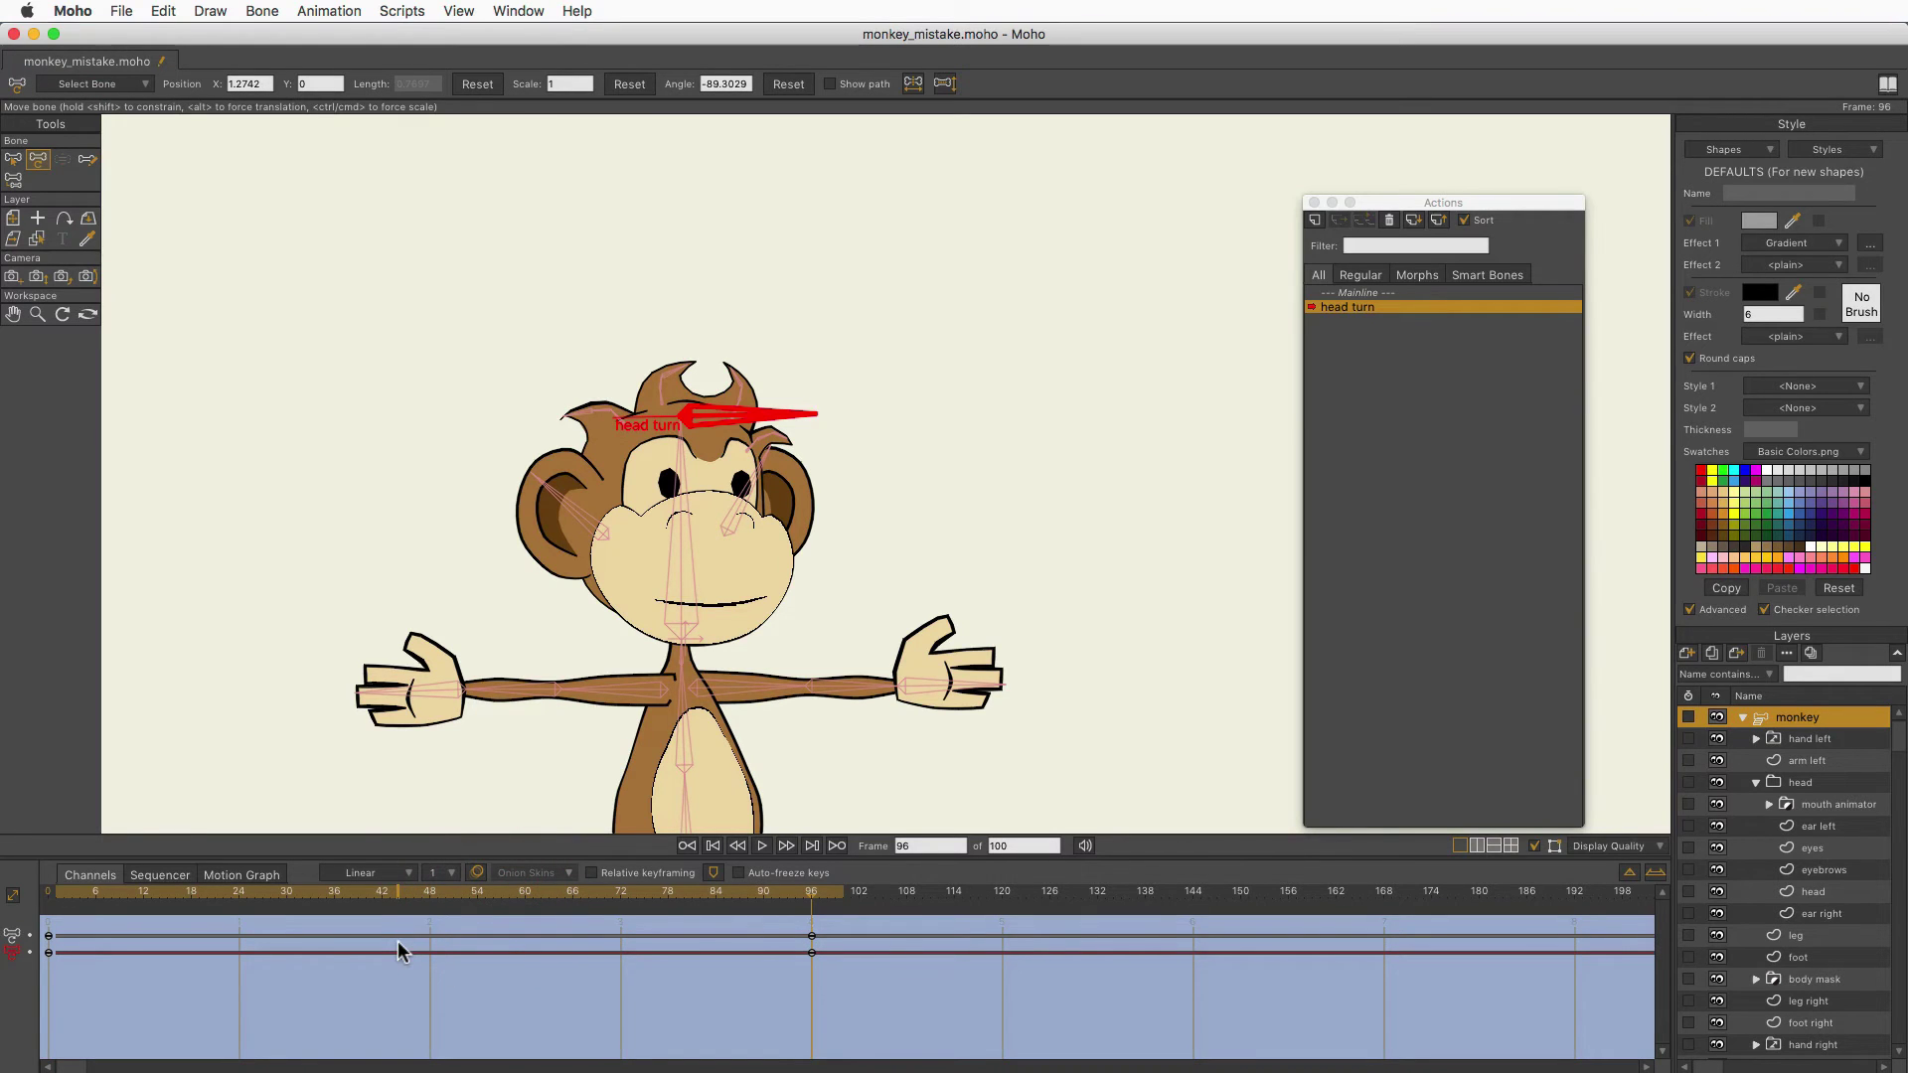
# Apply horizontal perspective to all points of the head vector layer at frame 96 of the head turn action.
pyautogui.click(1824, 894)
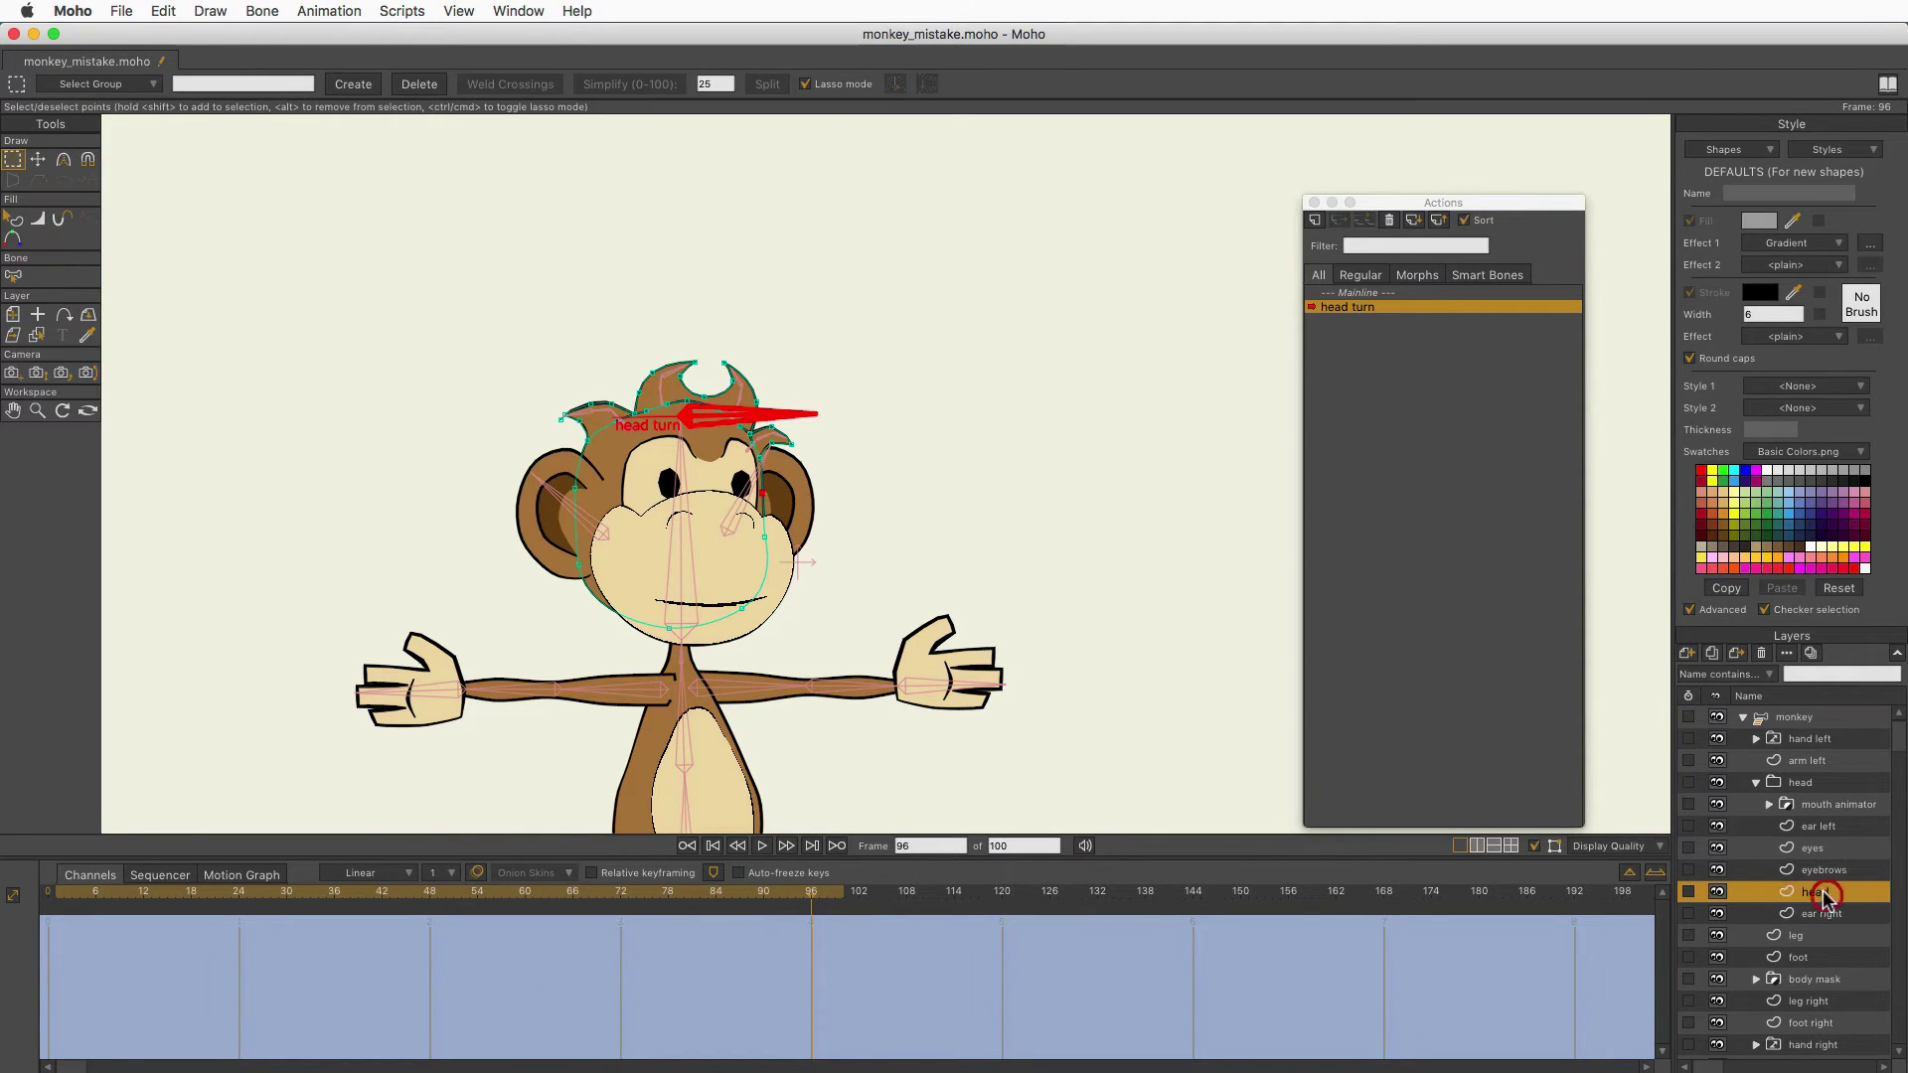
pyautogui.click(1834, 802)
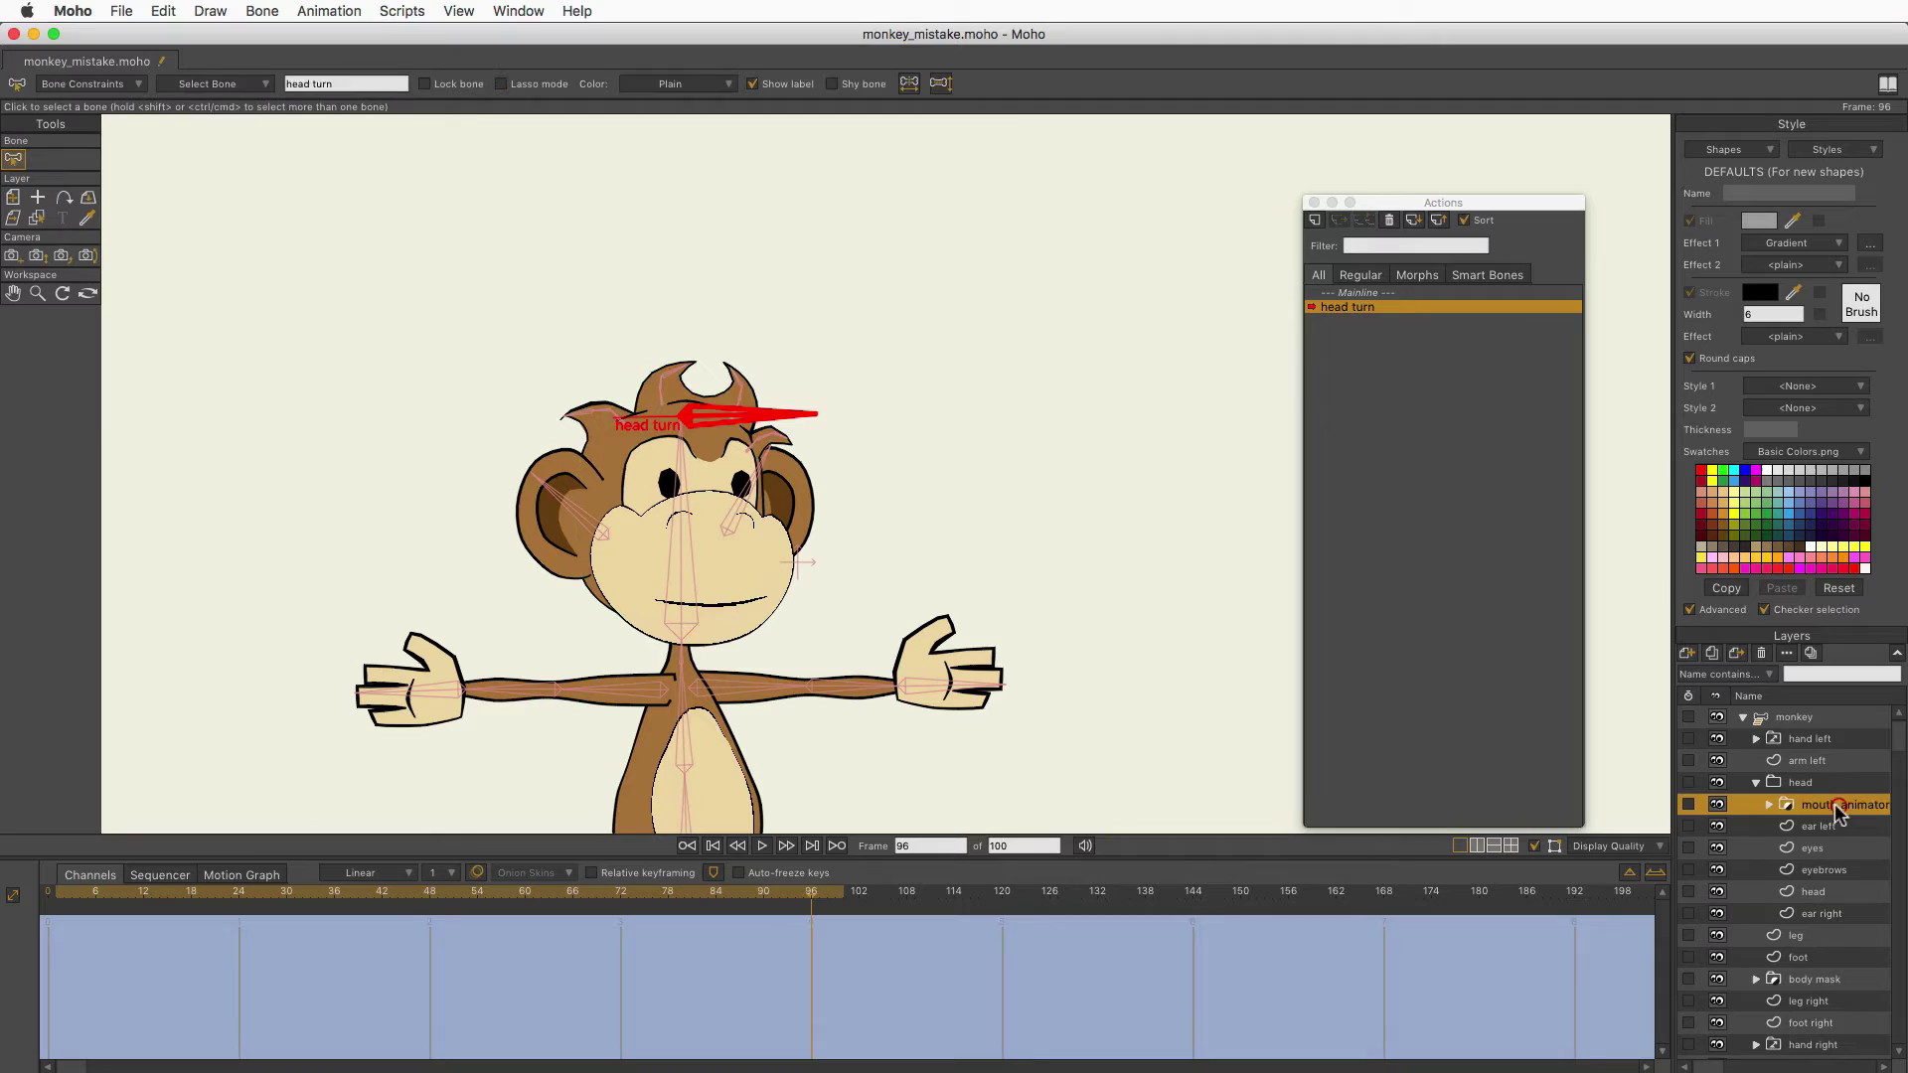
pyautogui.click(1834, 826)
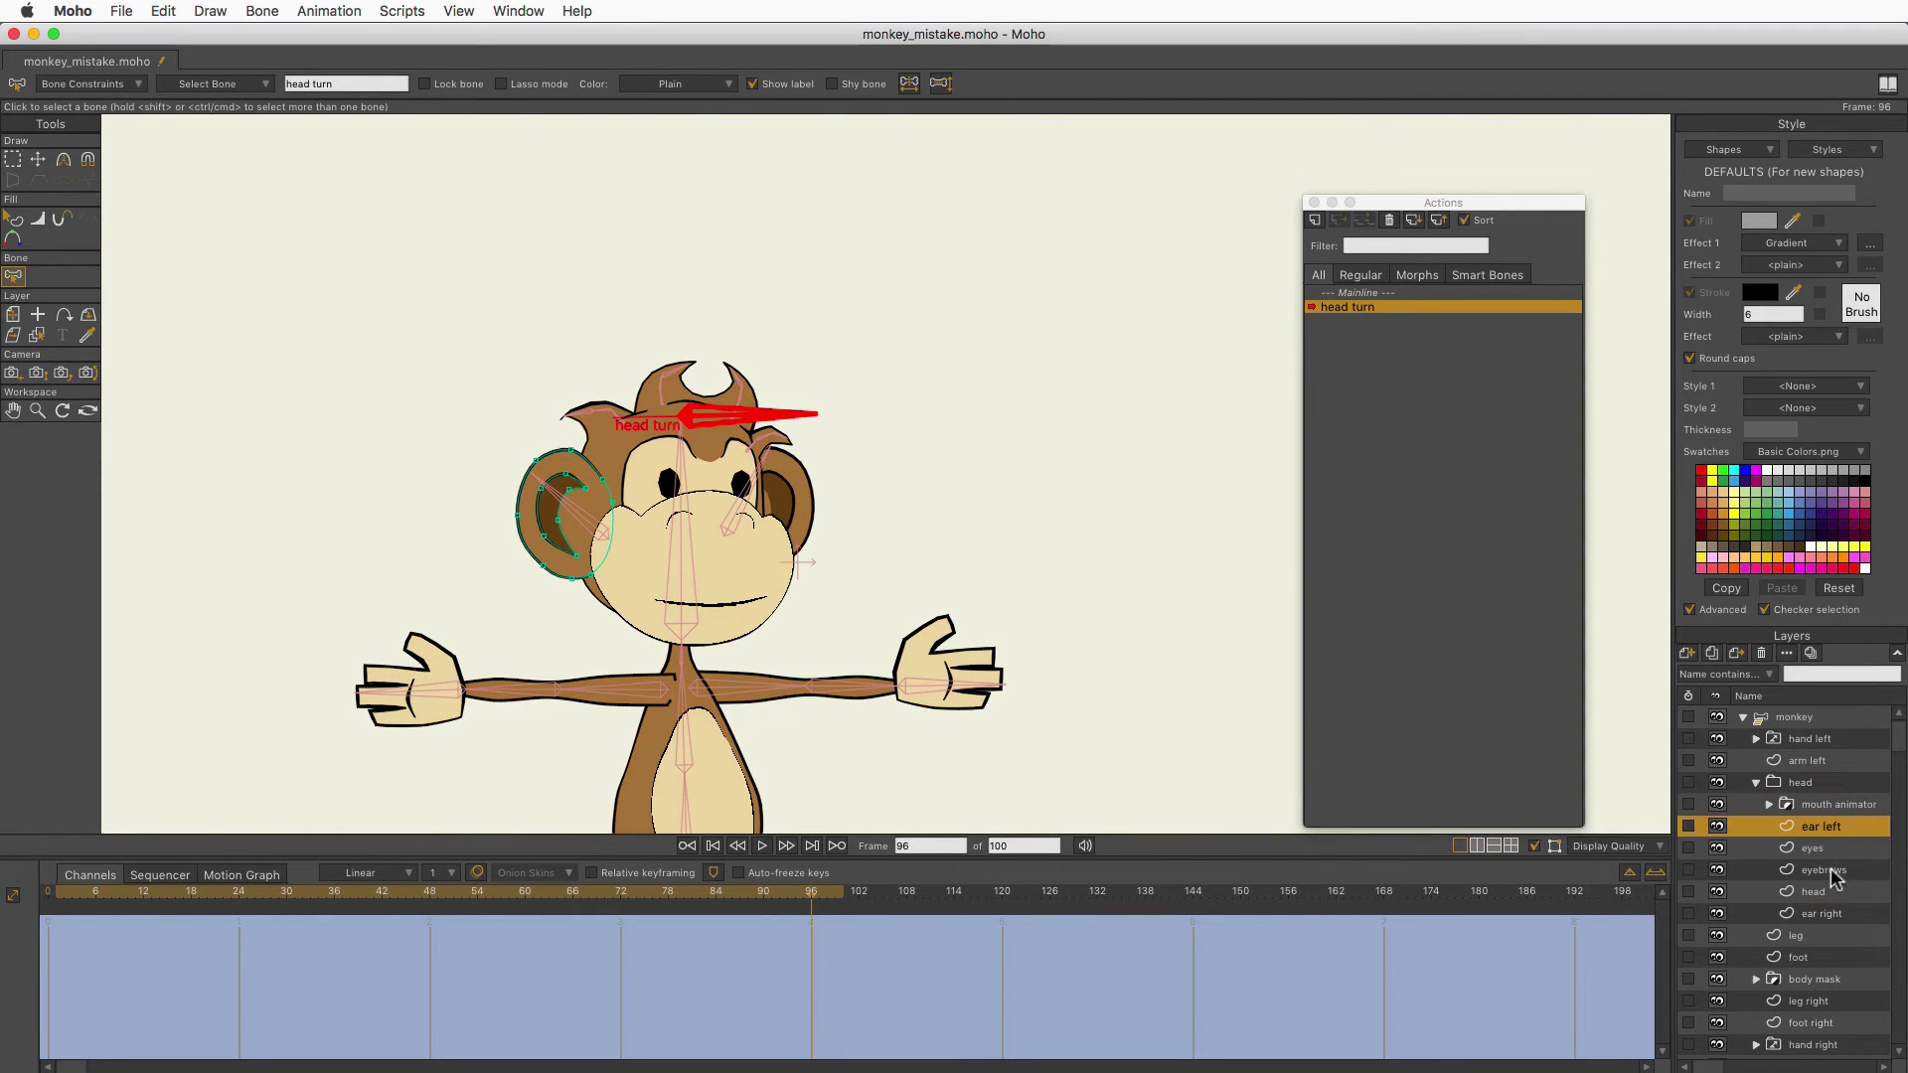
pyautogui.click(1833, 893)
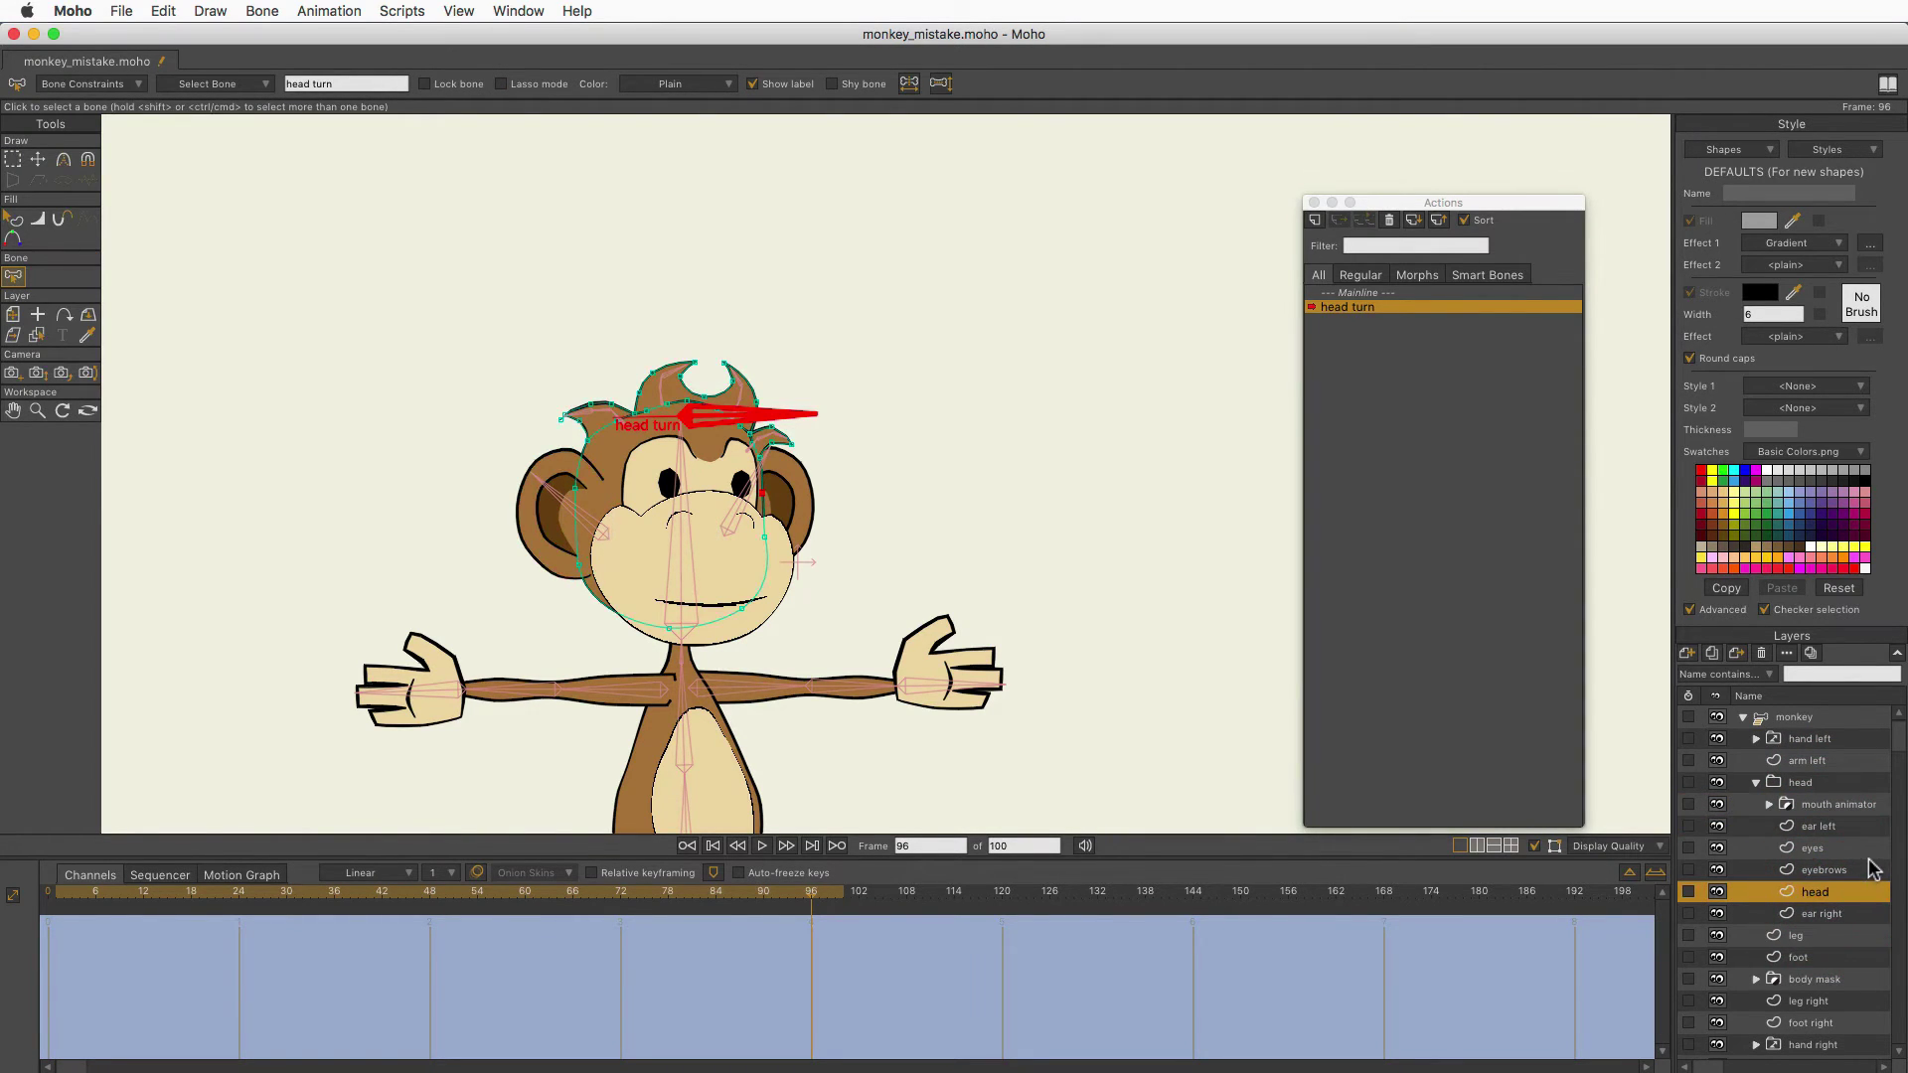
pyautogui.click(38, 410)
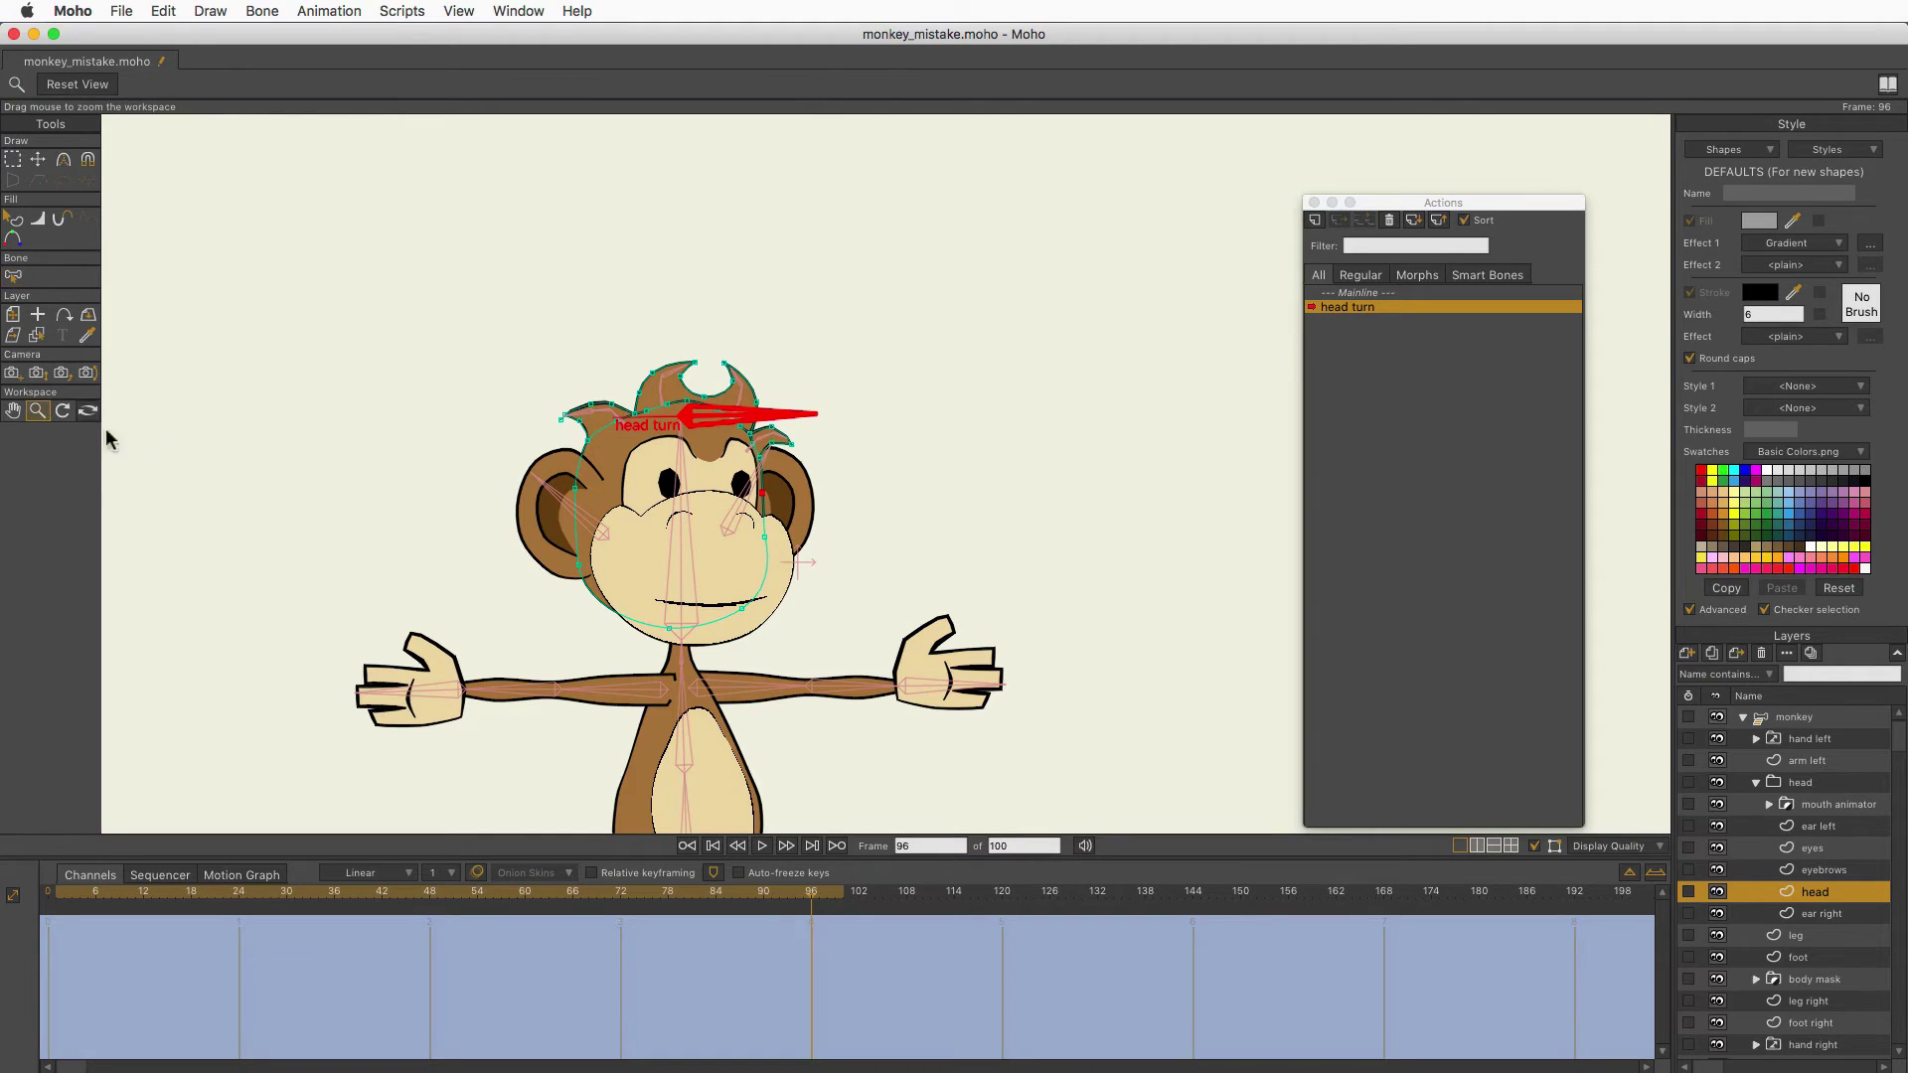
pyautogui.moveTo(668, 564); pyautogui.dragTo(1144, 672)
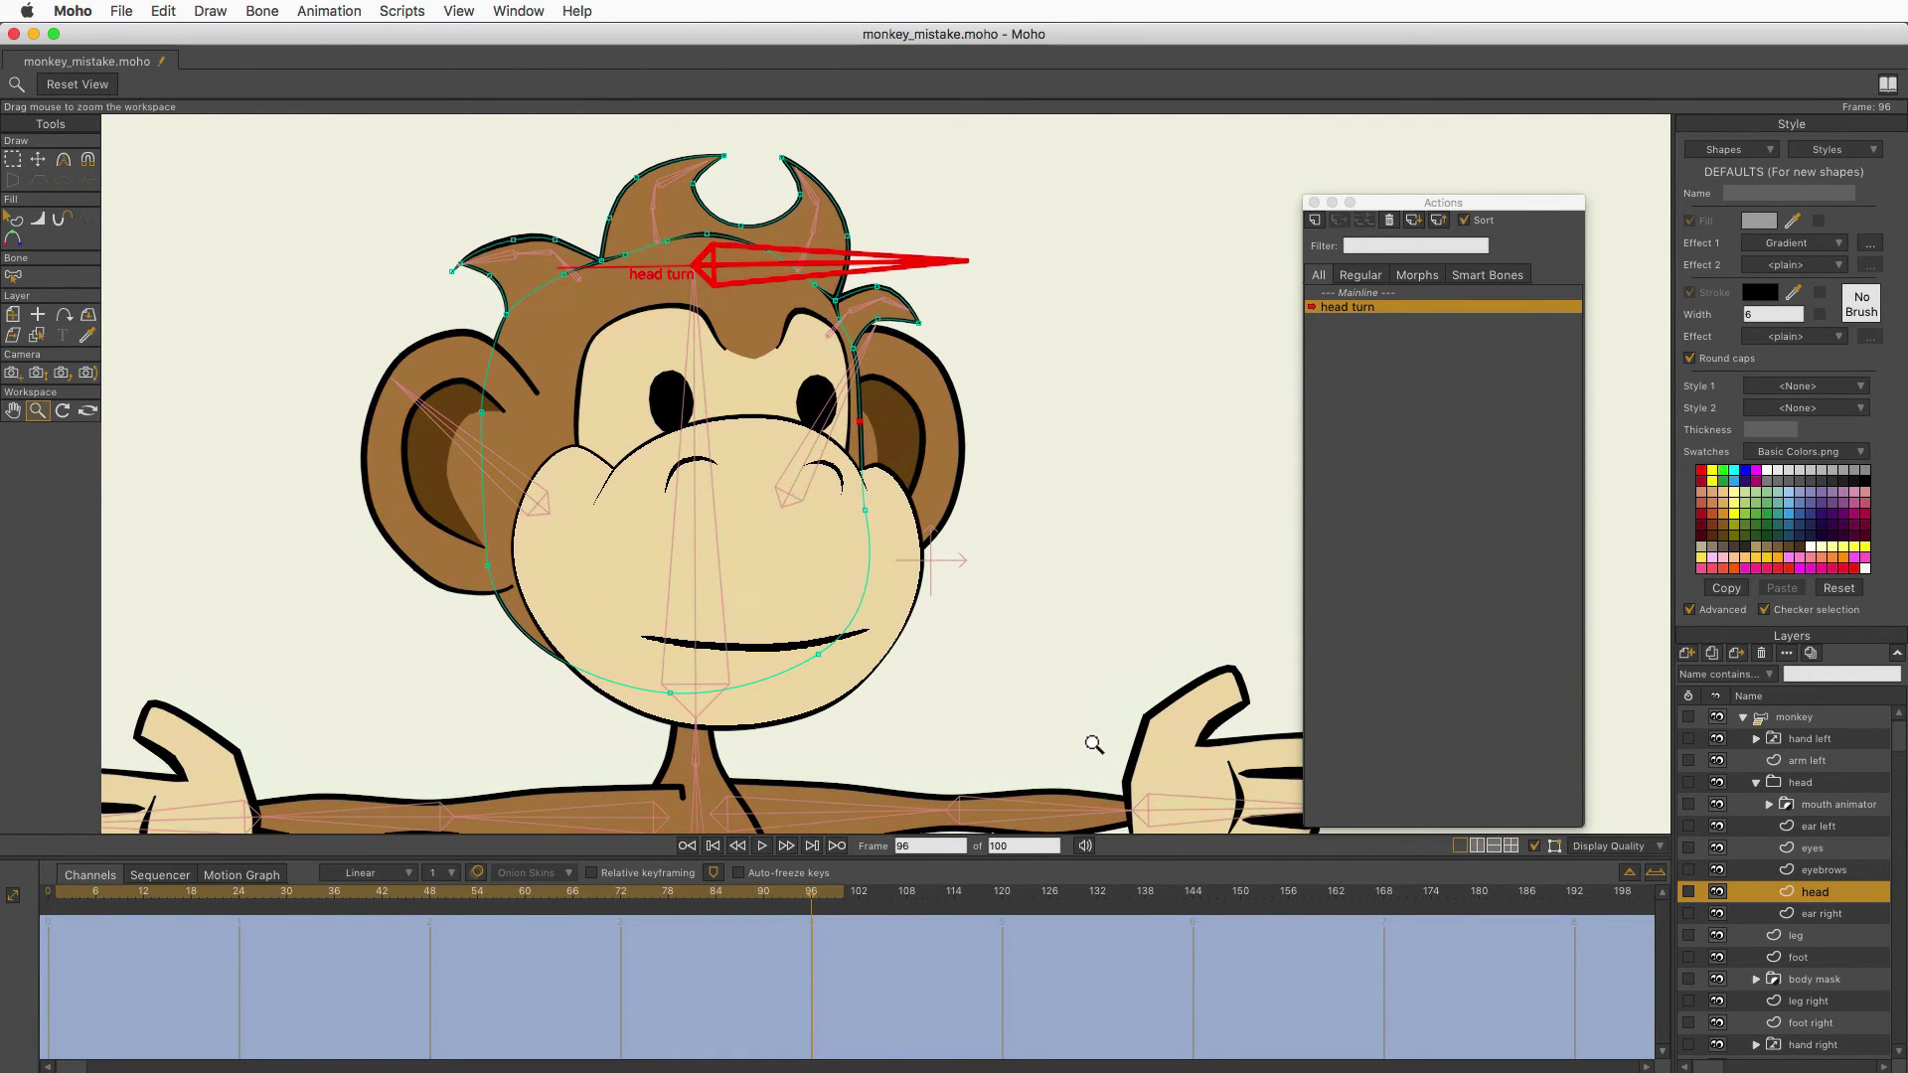
pyautogui.click(18, 157)
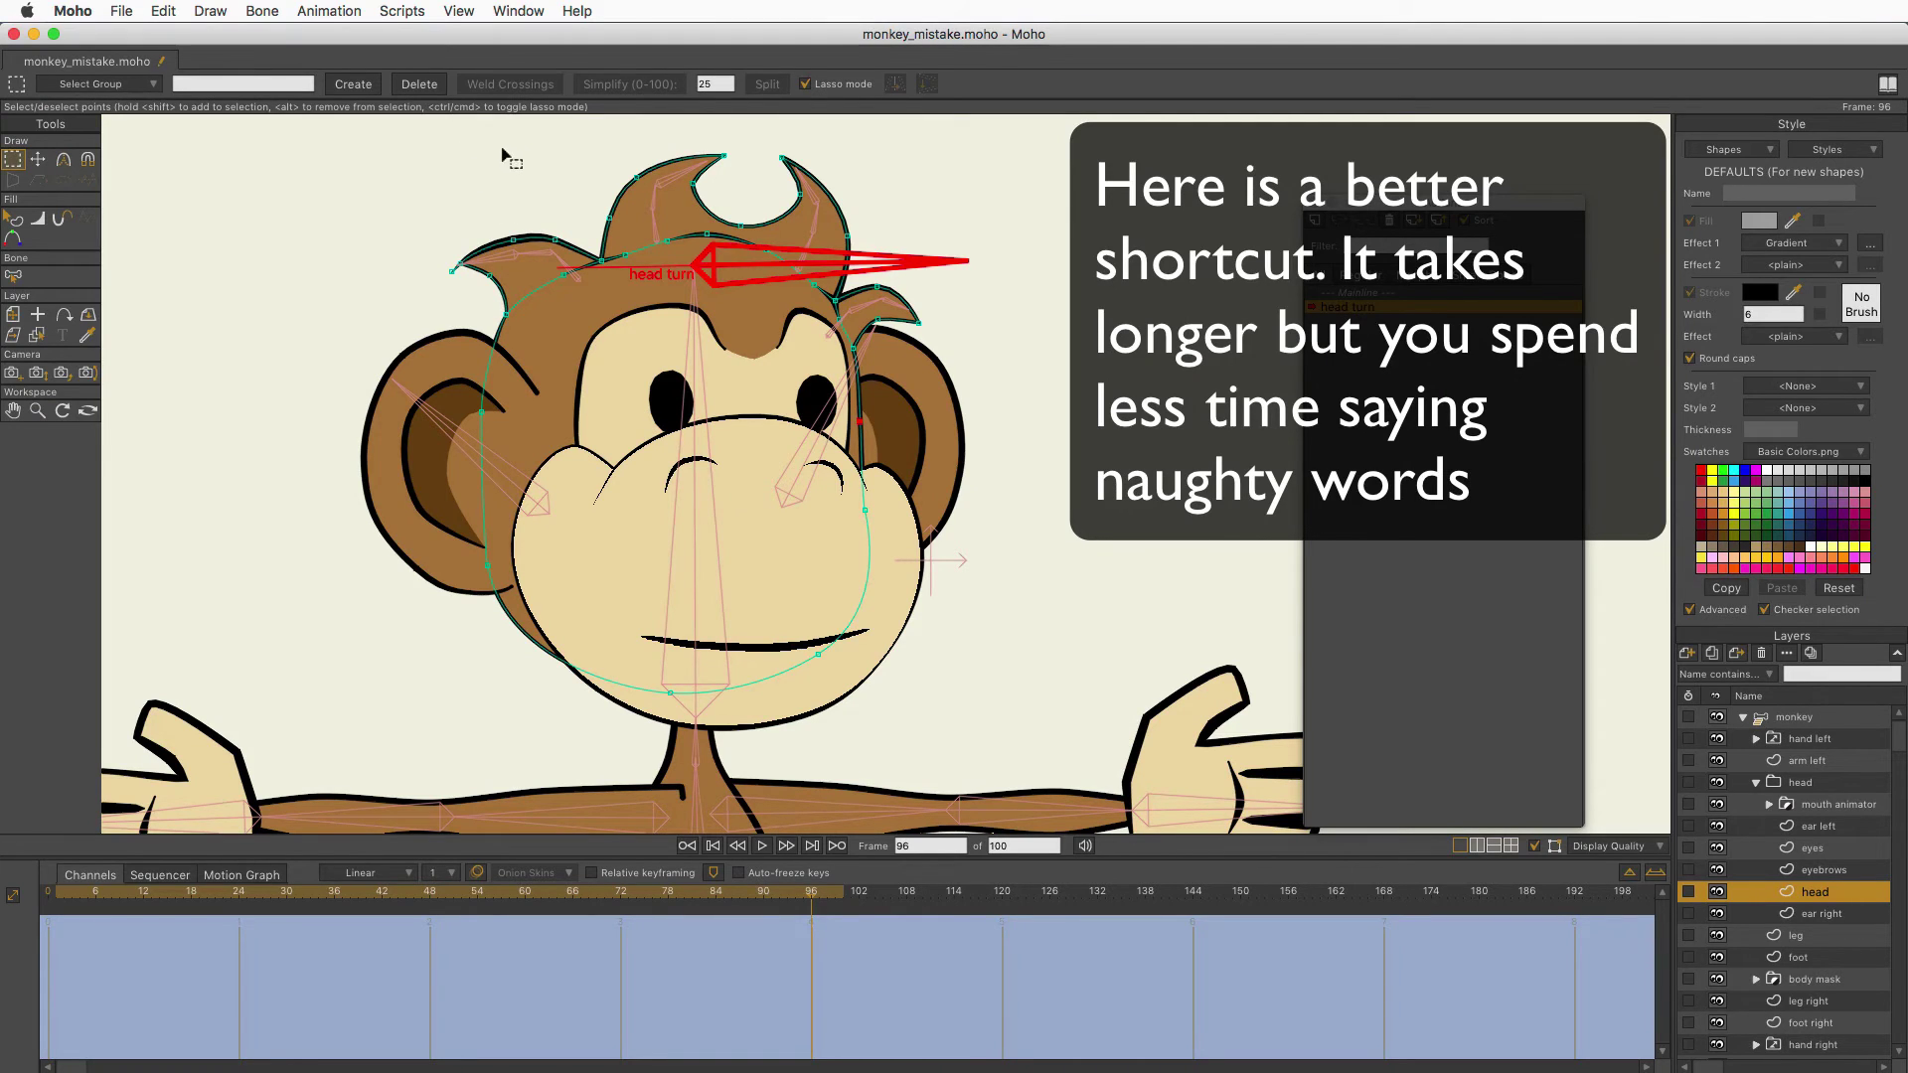
pyautogui.moveTo(499, 149)
pyautogui.mouseDown()
pyautogui.moveTo(352, 483)
pyautogui.moveTo(453, 749)
pyautogui.moveTo(772, 788)
pyautogui.moveTo(1031, 652)
pyautogui.moveTo(1037, 322)
pyautogui.moveTo(852, 156)
pyautogui.moveTo(509, 127)
pyautogui.mouseUp()
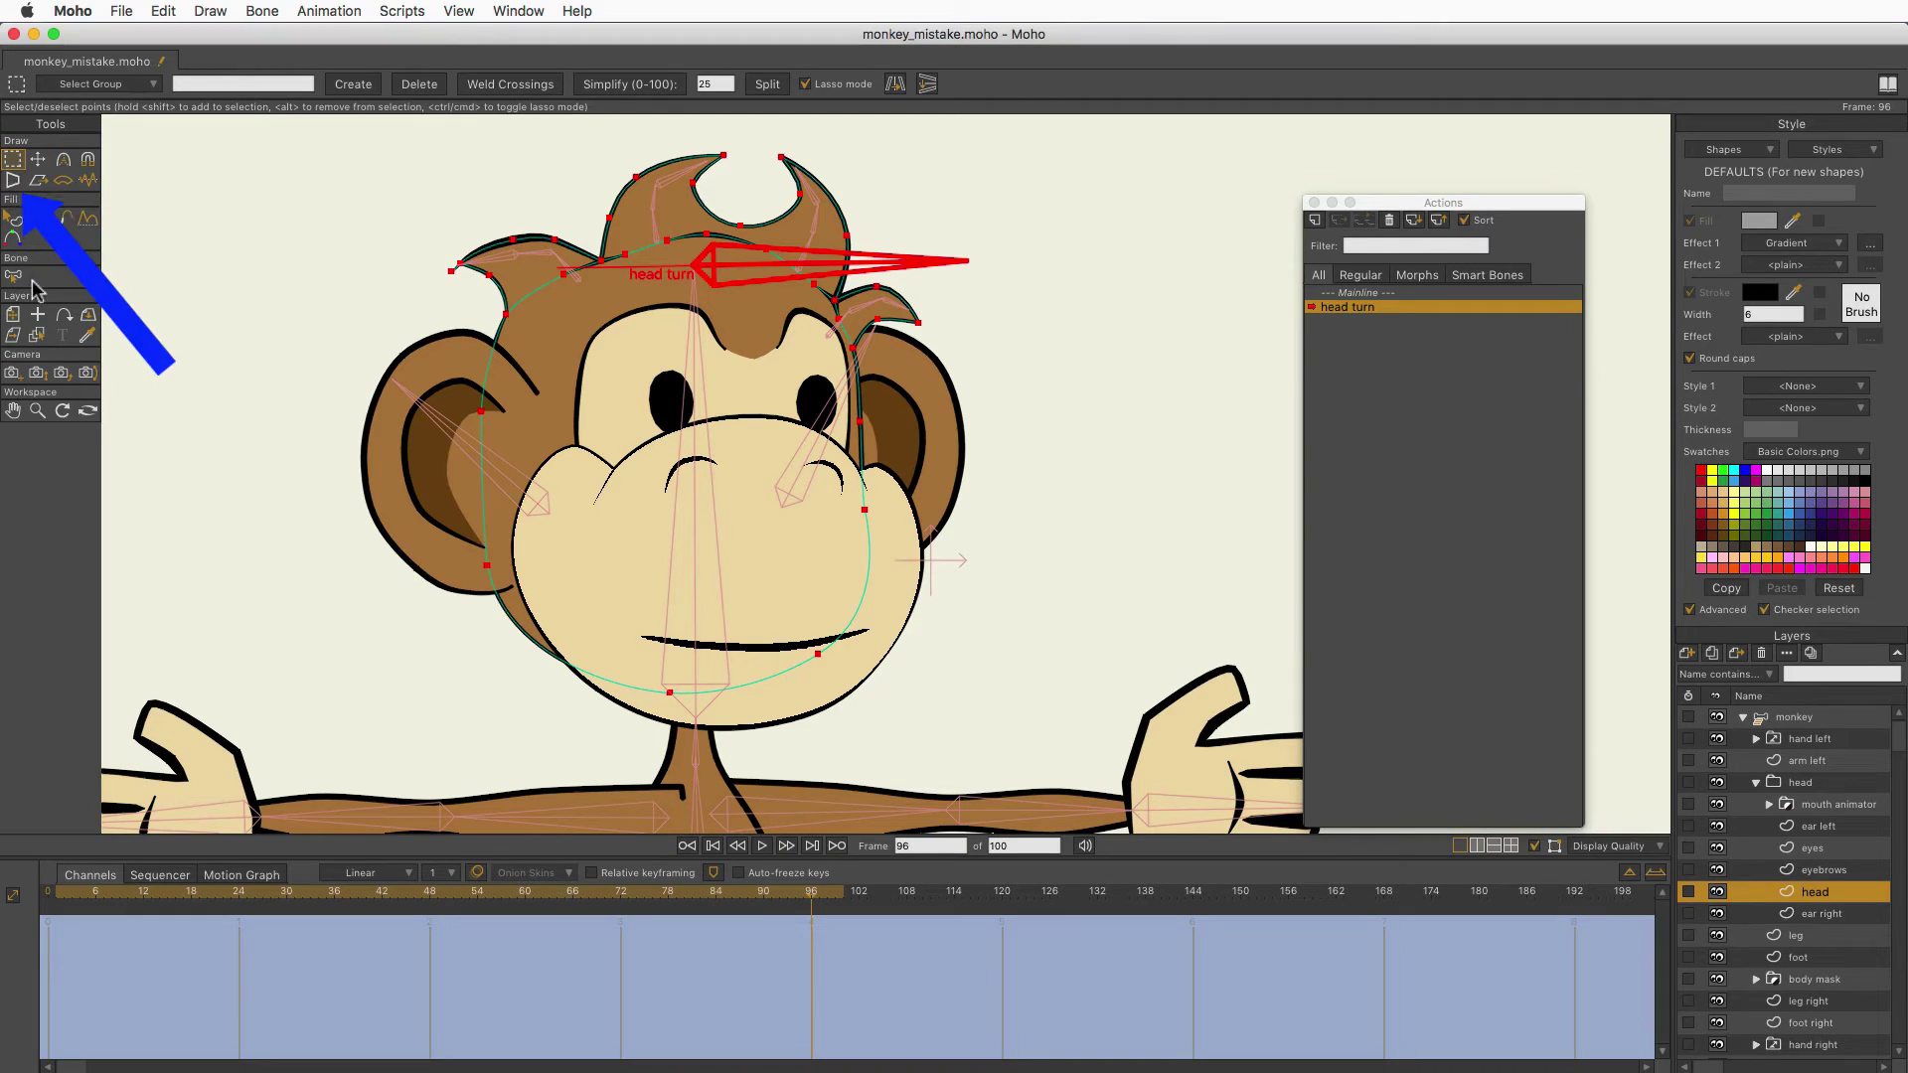
pyautogui.click(12, 180)
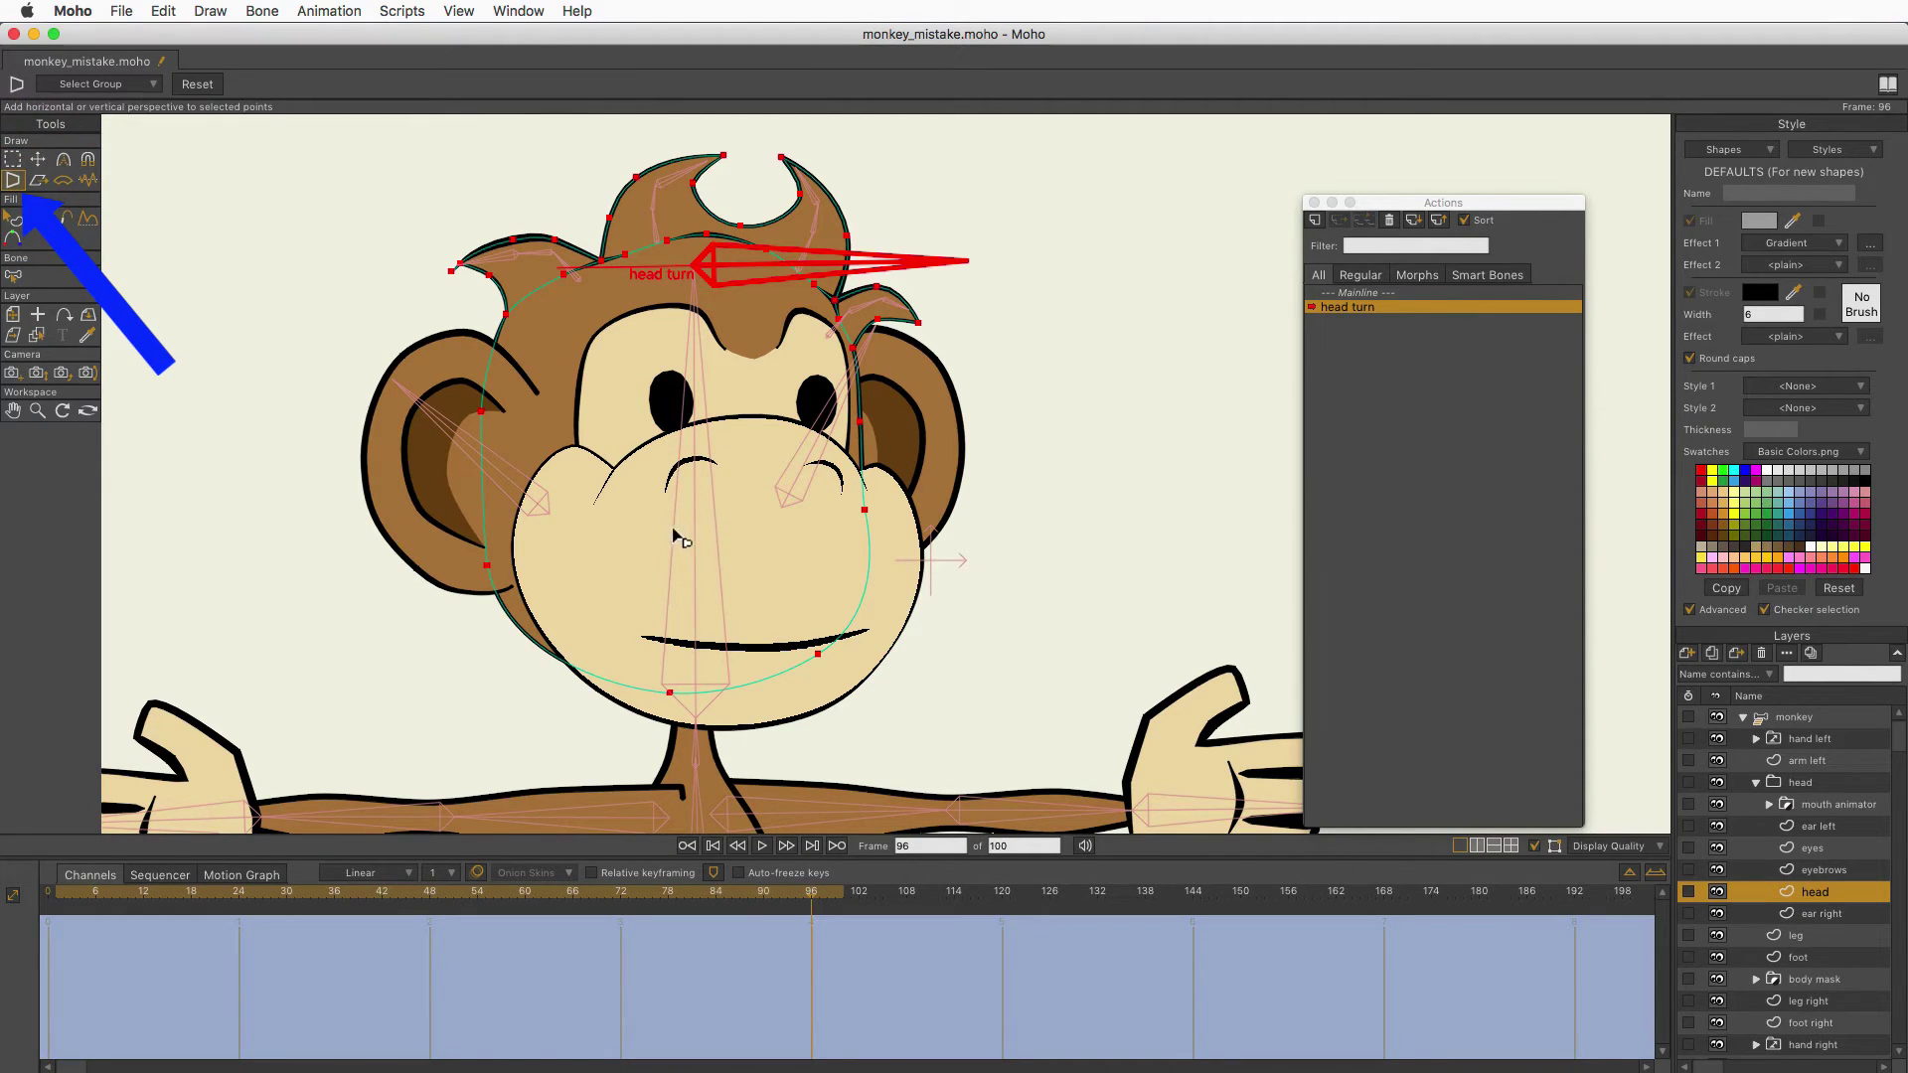
pyautogui.moveTo(674, 538); pyautogui.dragTo(834, 526)
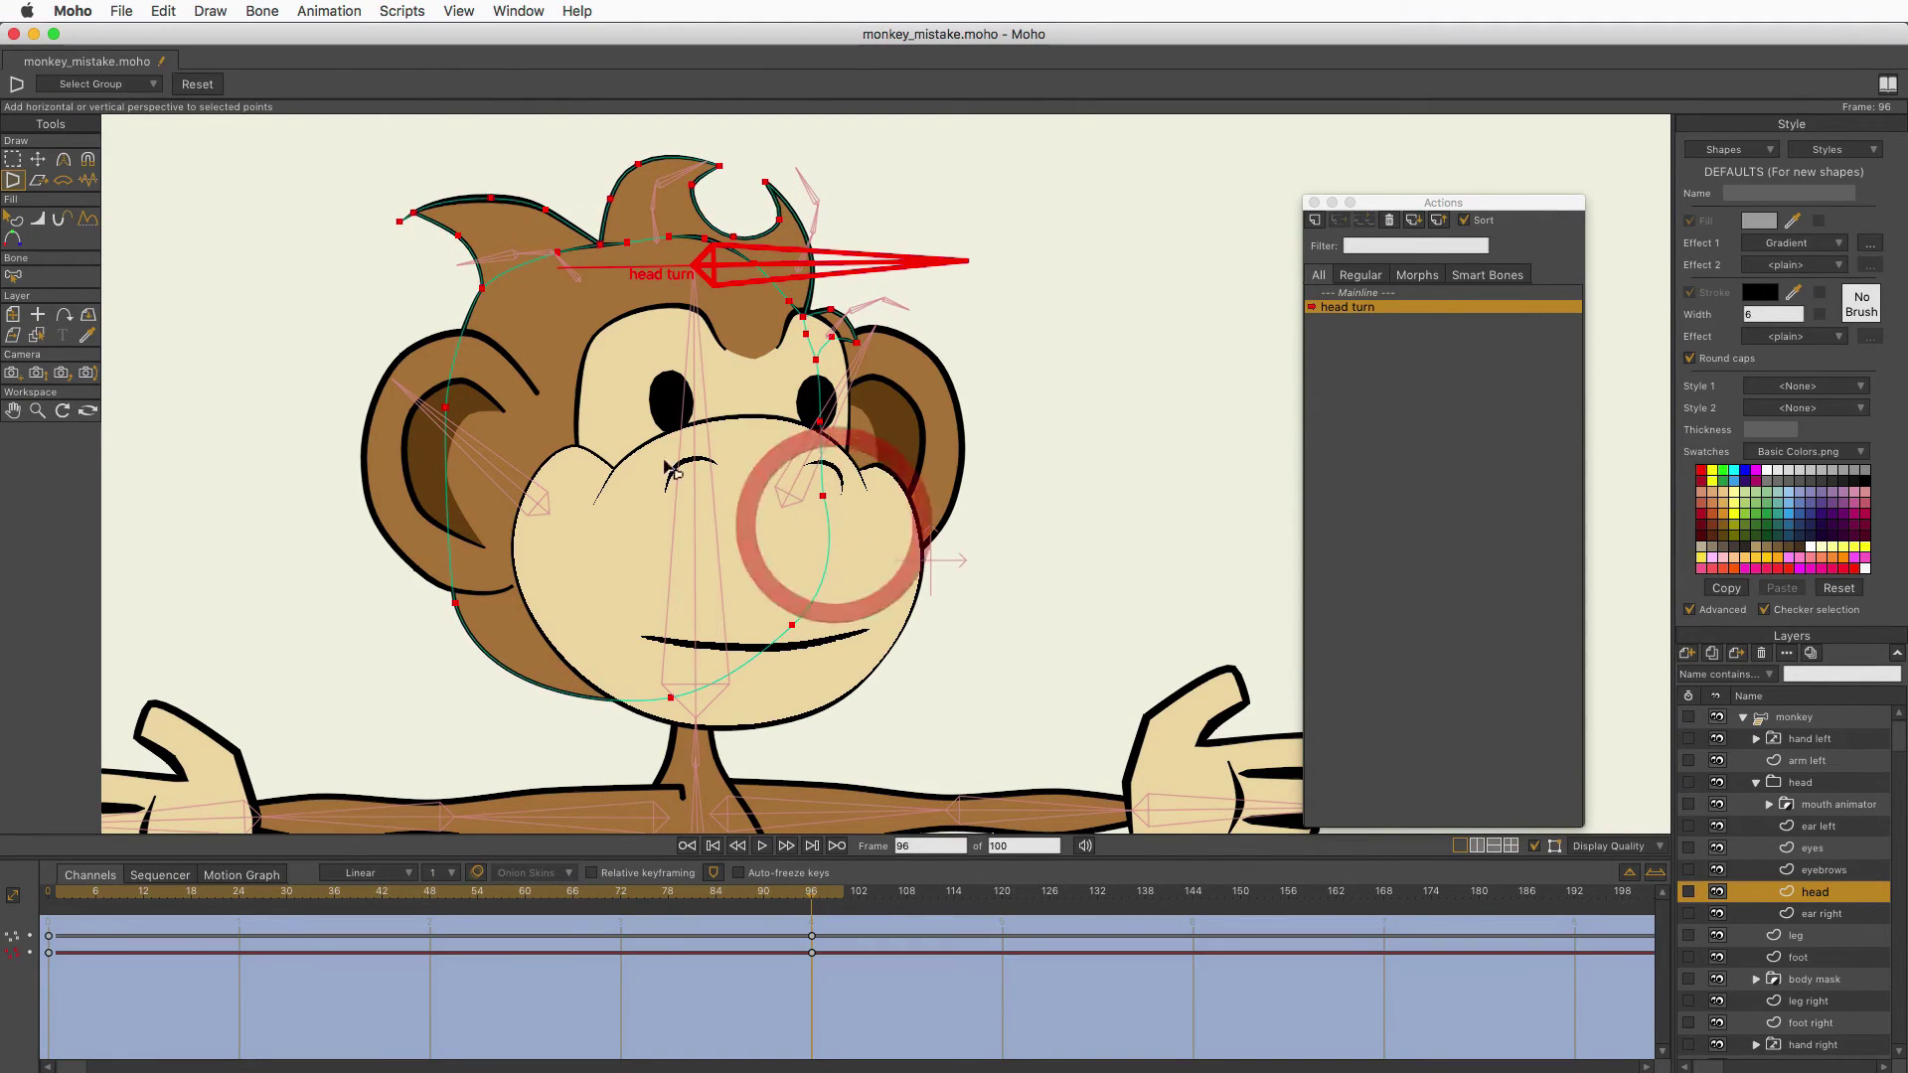
# Shift the head shape's points slightly to the right and nudge the outline point beside the left ear outward.
pyautogui.press('t')
pyautogui.moveTo(736, 601); pyautogui.dragTo(775, 594)
pyautogui.press('super+z')
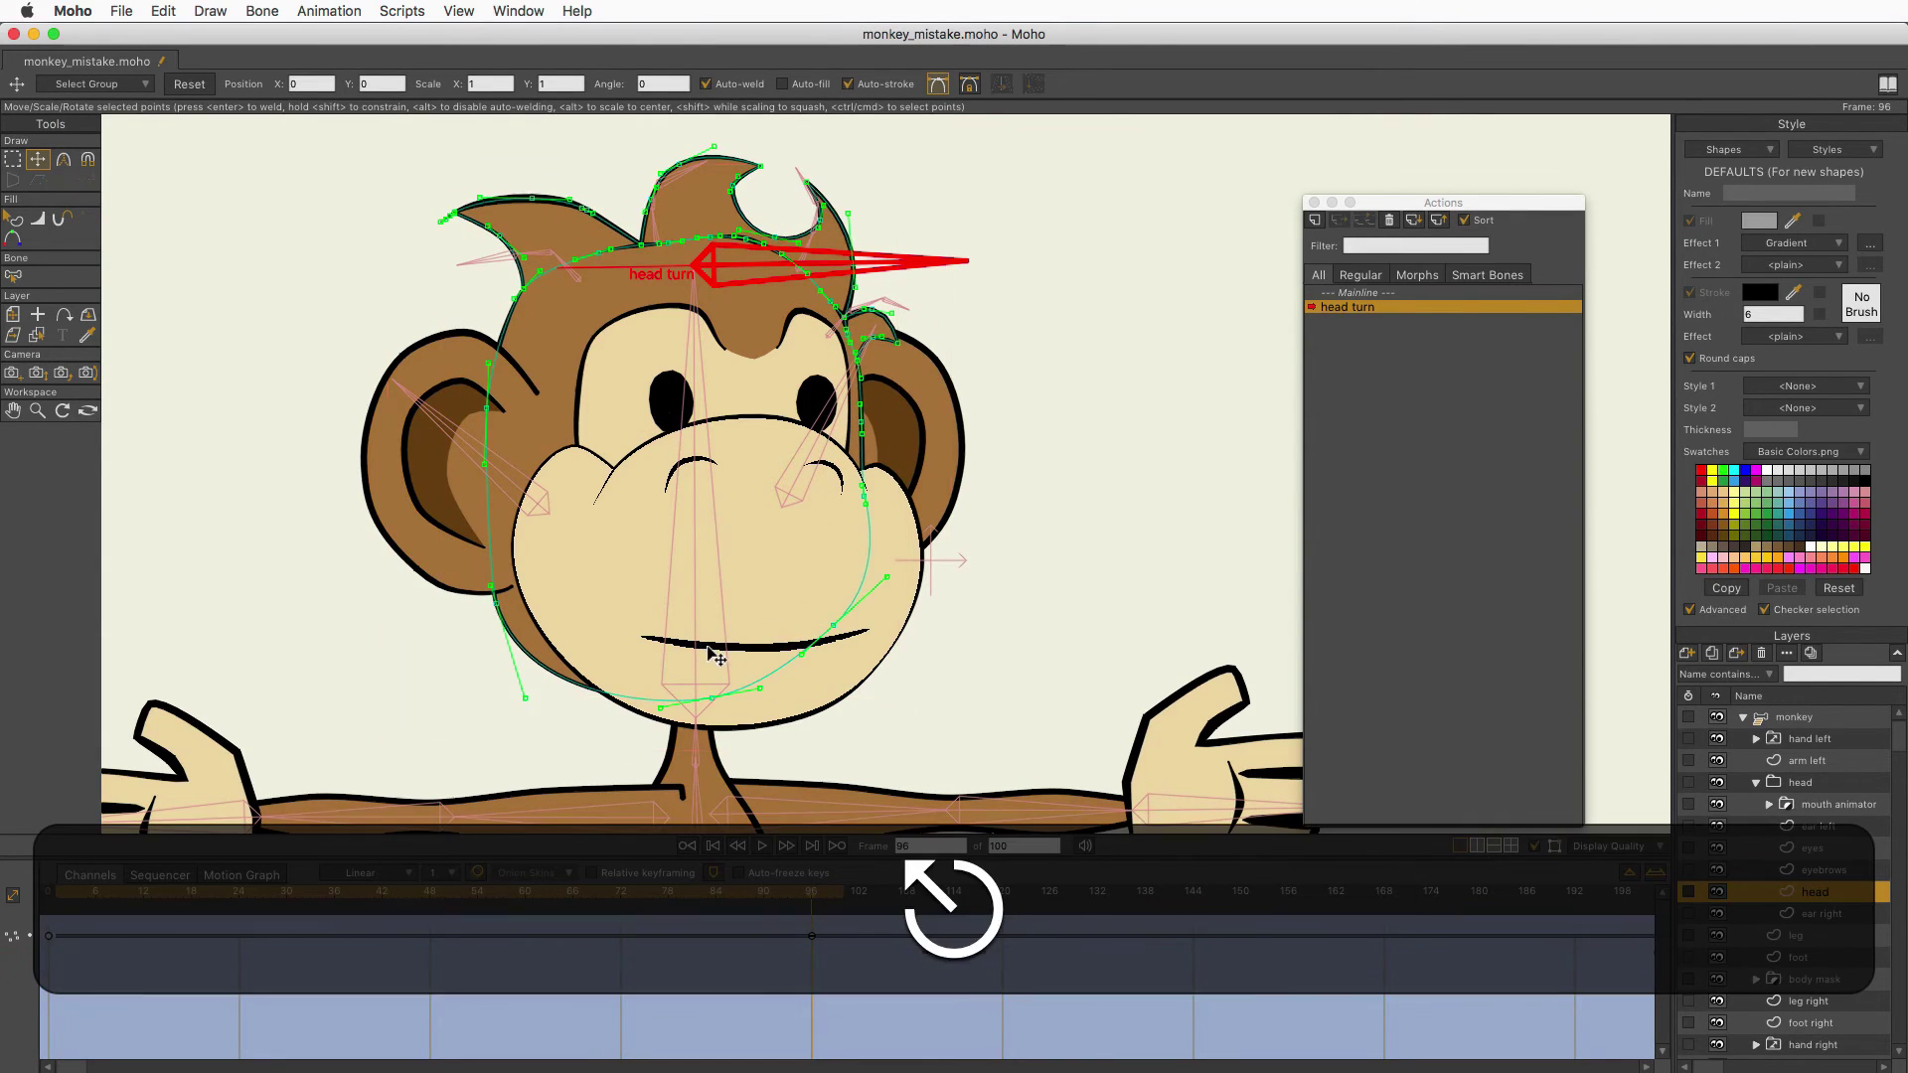
pyautogui.moveTo(485, 409); pyautogui.dragTo(476, 409)
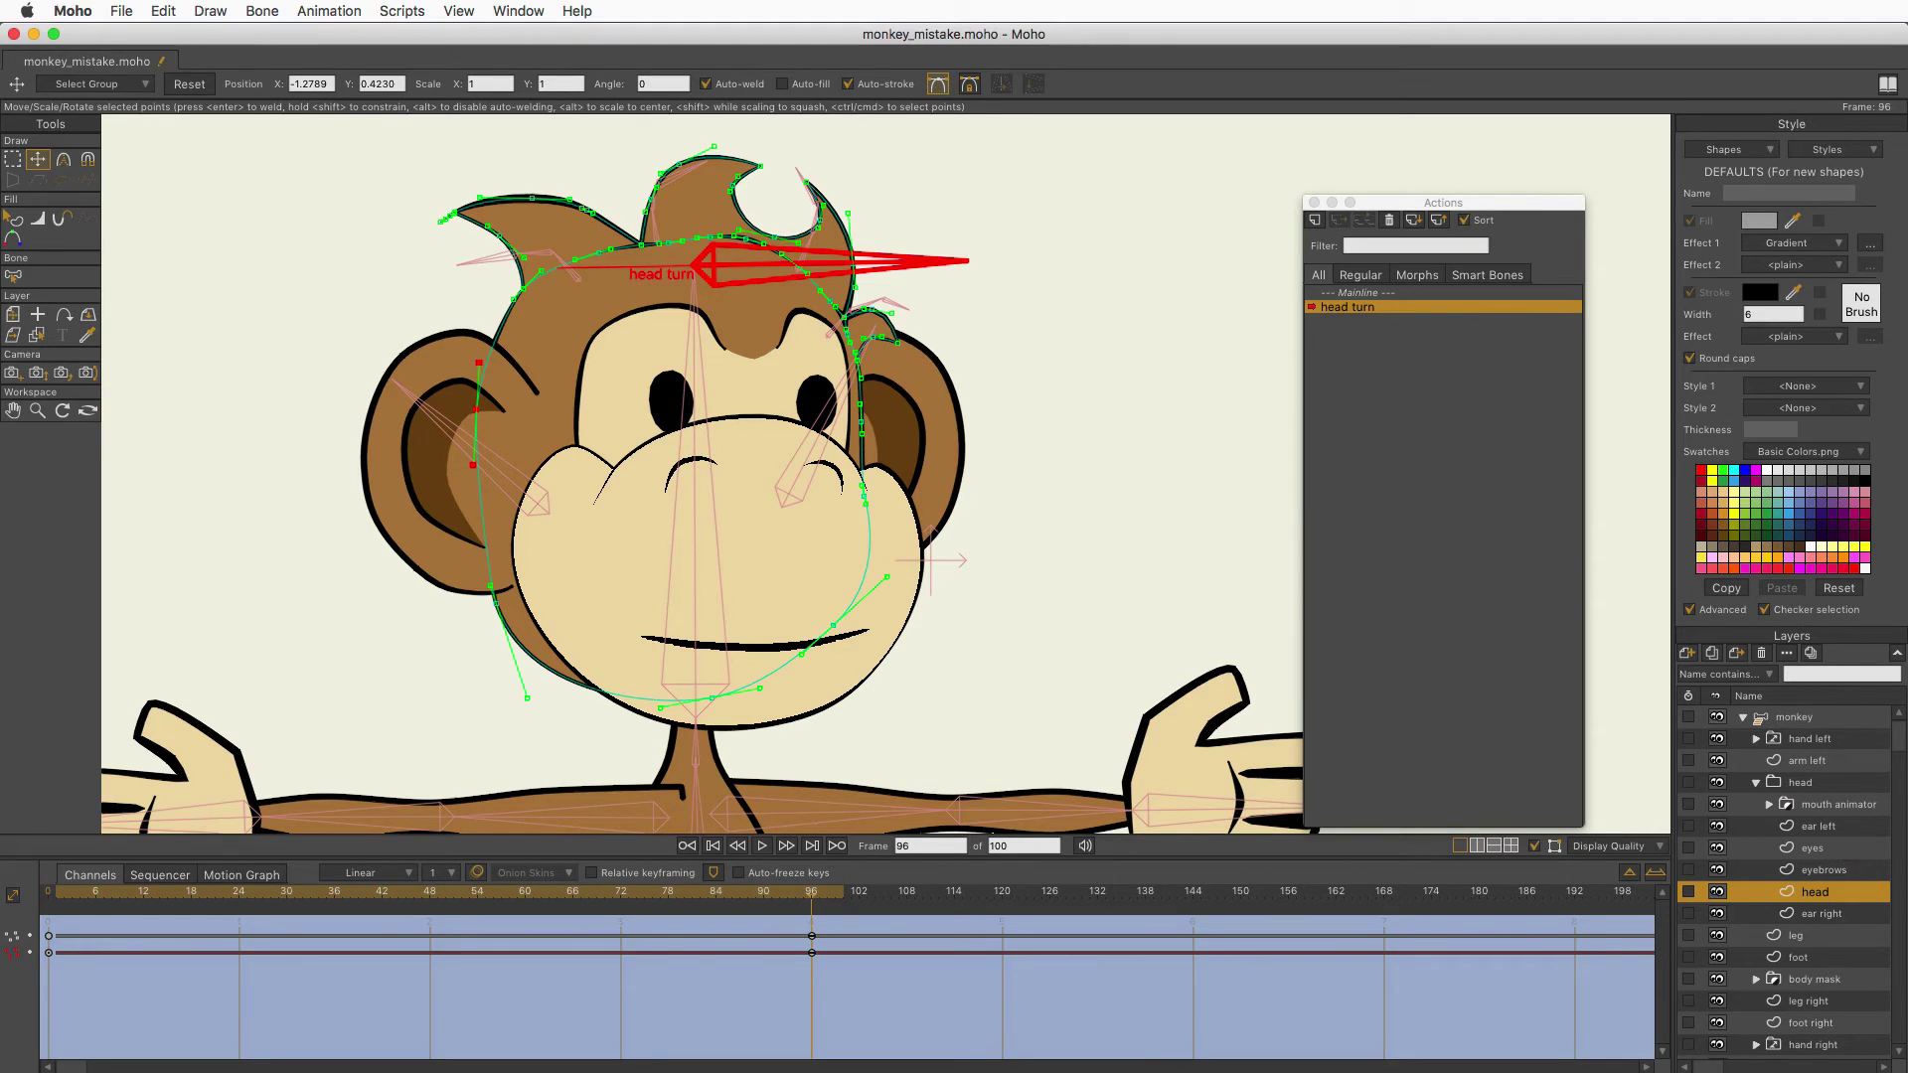
# Apply perspective to all points of the eyebrows layer, shift the shape toward the head's right side, and scrub the action to check it.
pyautogui.click(1837, 871)
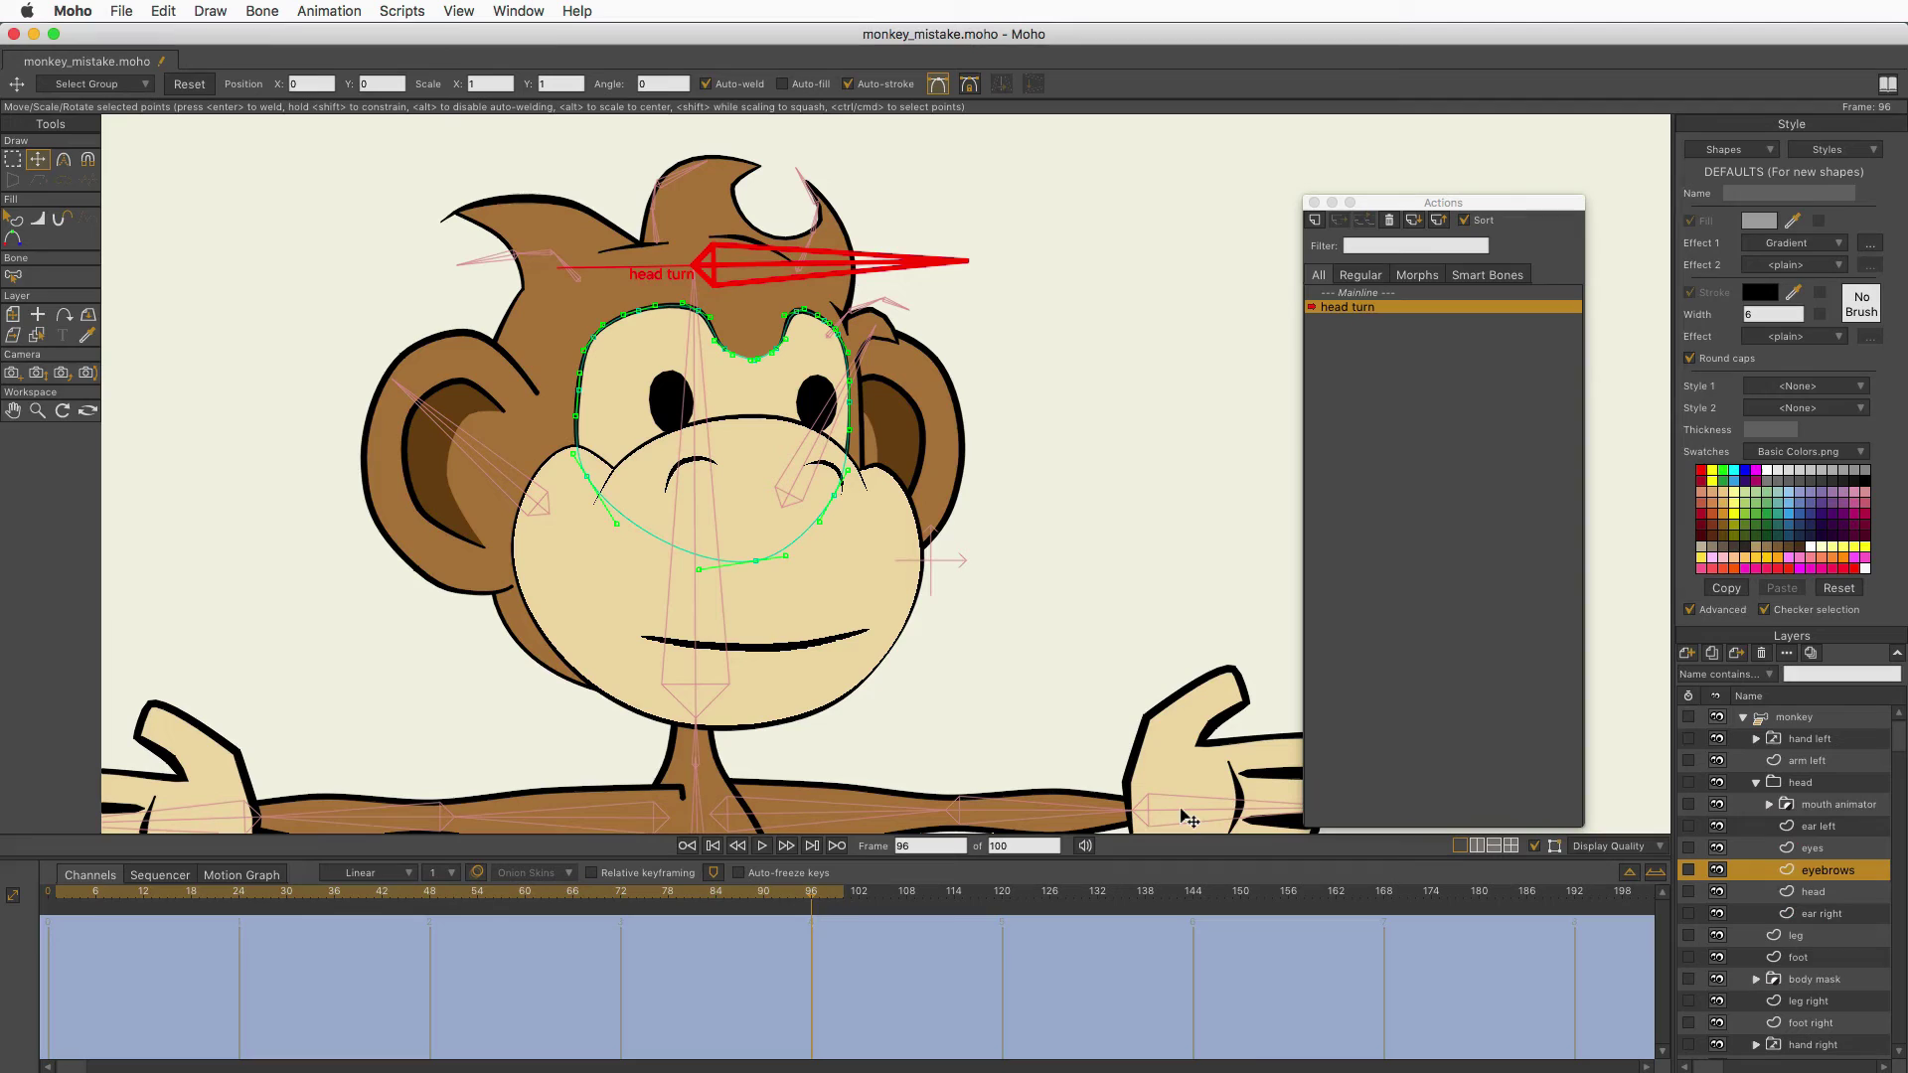
pyautogui.click(13, 162)
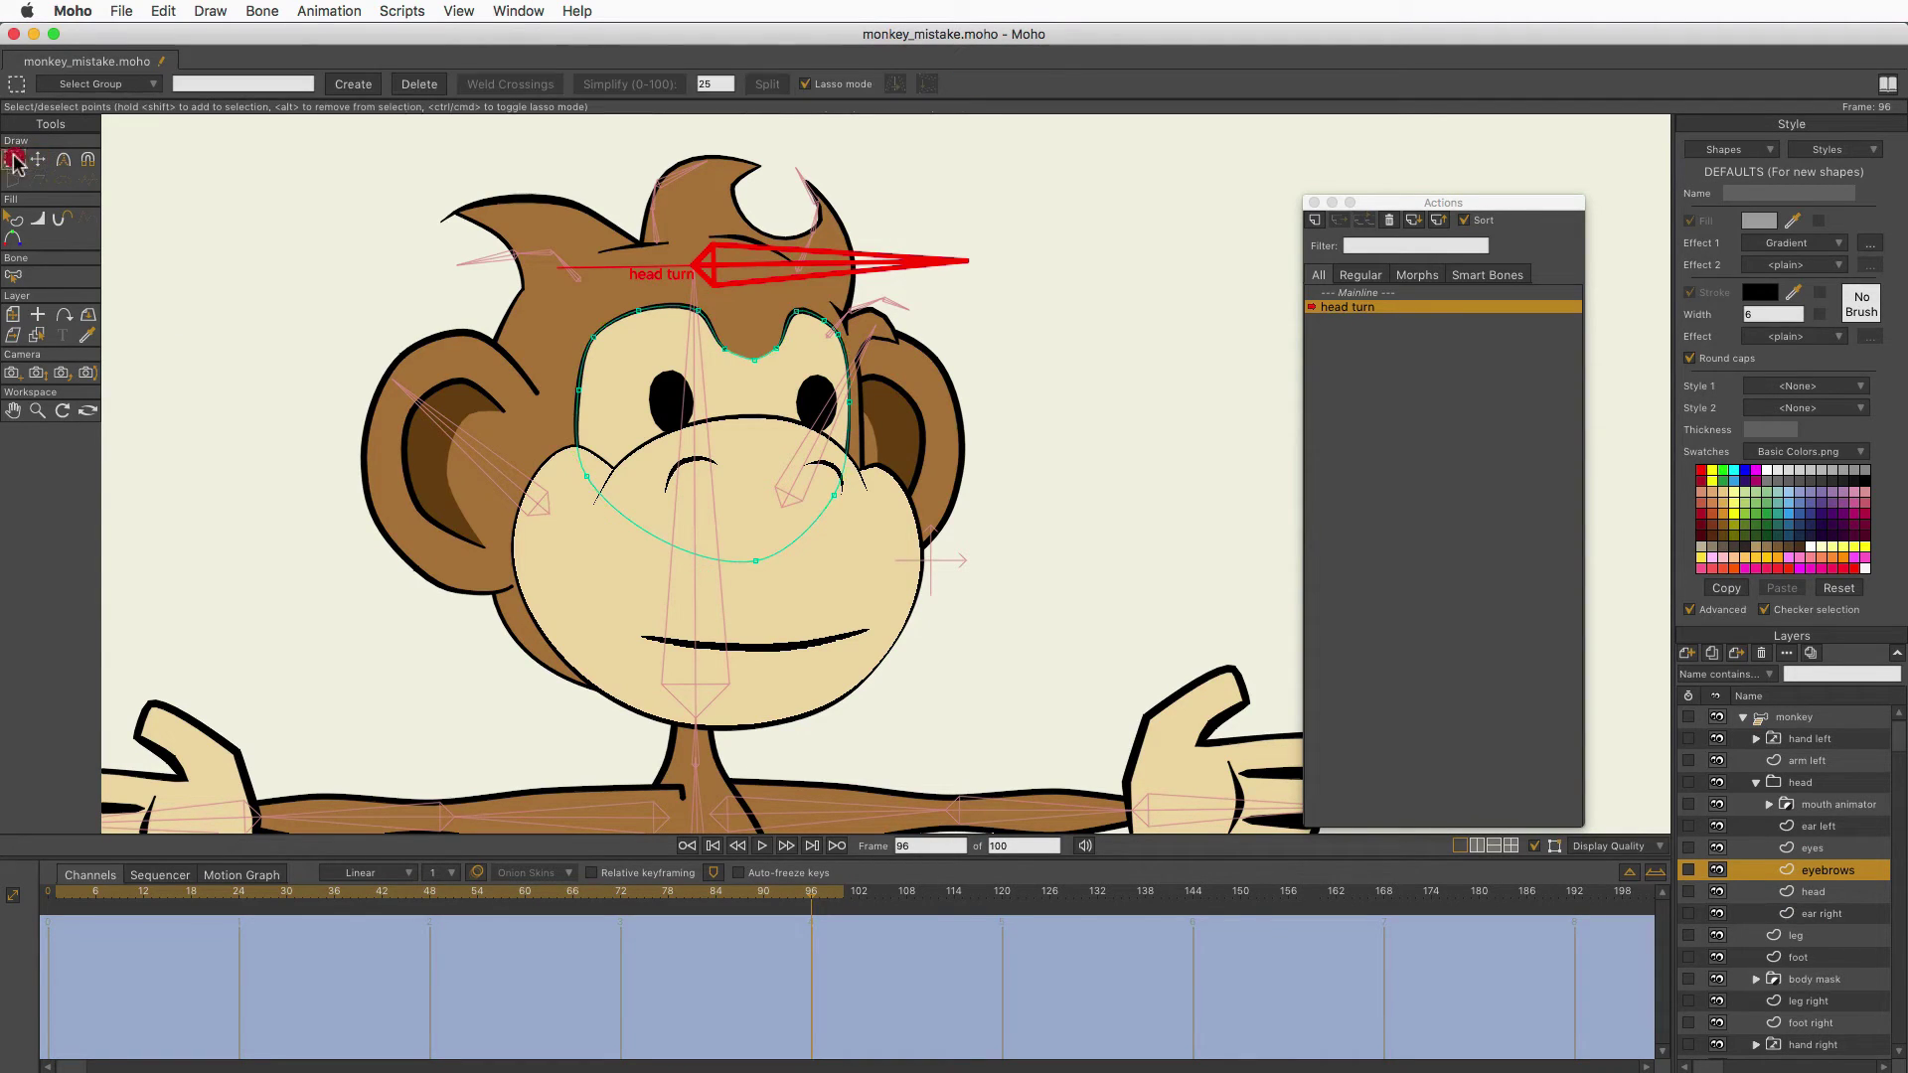
pyautogui.moveTo(581, 265)
pyautogui.mouseDown()
pyautogui.moveTo(554, 626)
pyautogui.moveTo(636, 186)
pyautogui.moveTo(545, 179)
pyautogui.moveTo(572, 248)
pyautogui.mouseUp()
pyautogui.click(12, 180)
pyautogui.moveTo(800, 464)
pyautogui.mouseDown()
pyautogui.moveTo(832, 449)
pyautogui.moveTo(783, 493)
pyautogui.mouseUp()
pyautogui.click(37, 159)
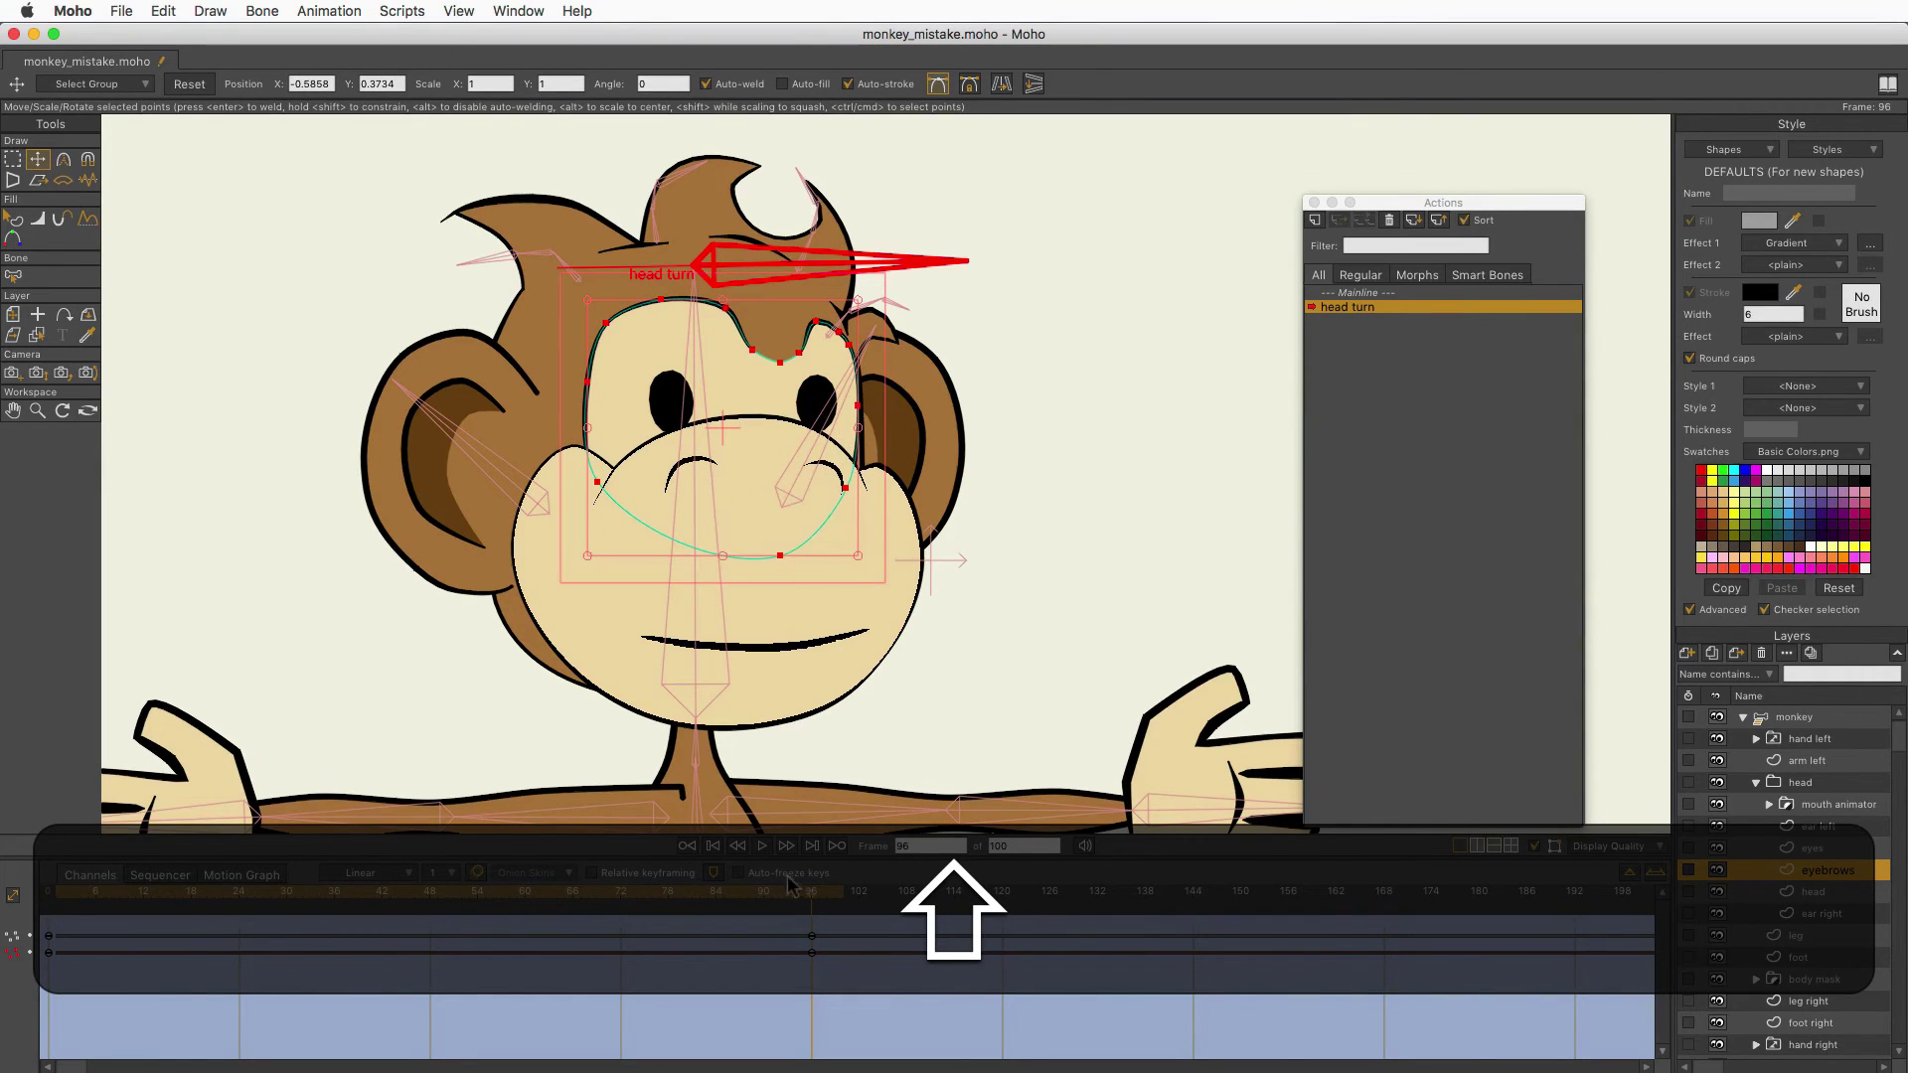
pyautogui.moveTo(810, 891); pyautogui.dragTo(457, 829)
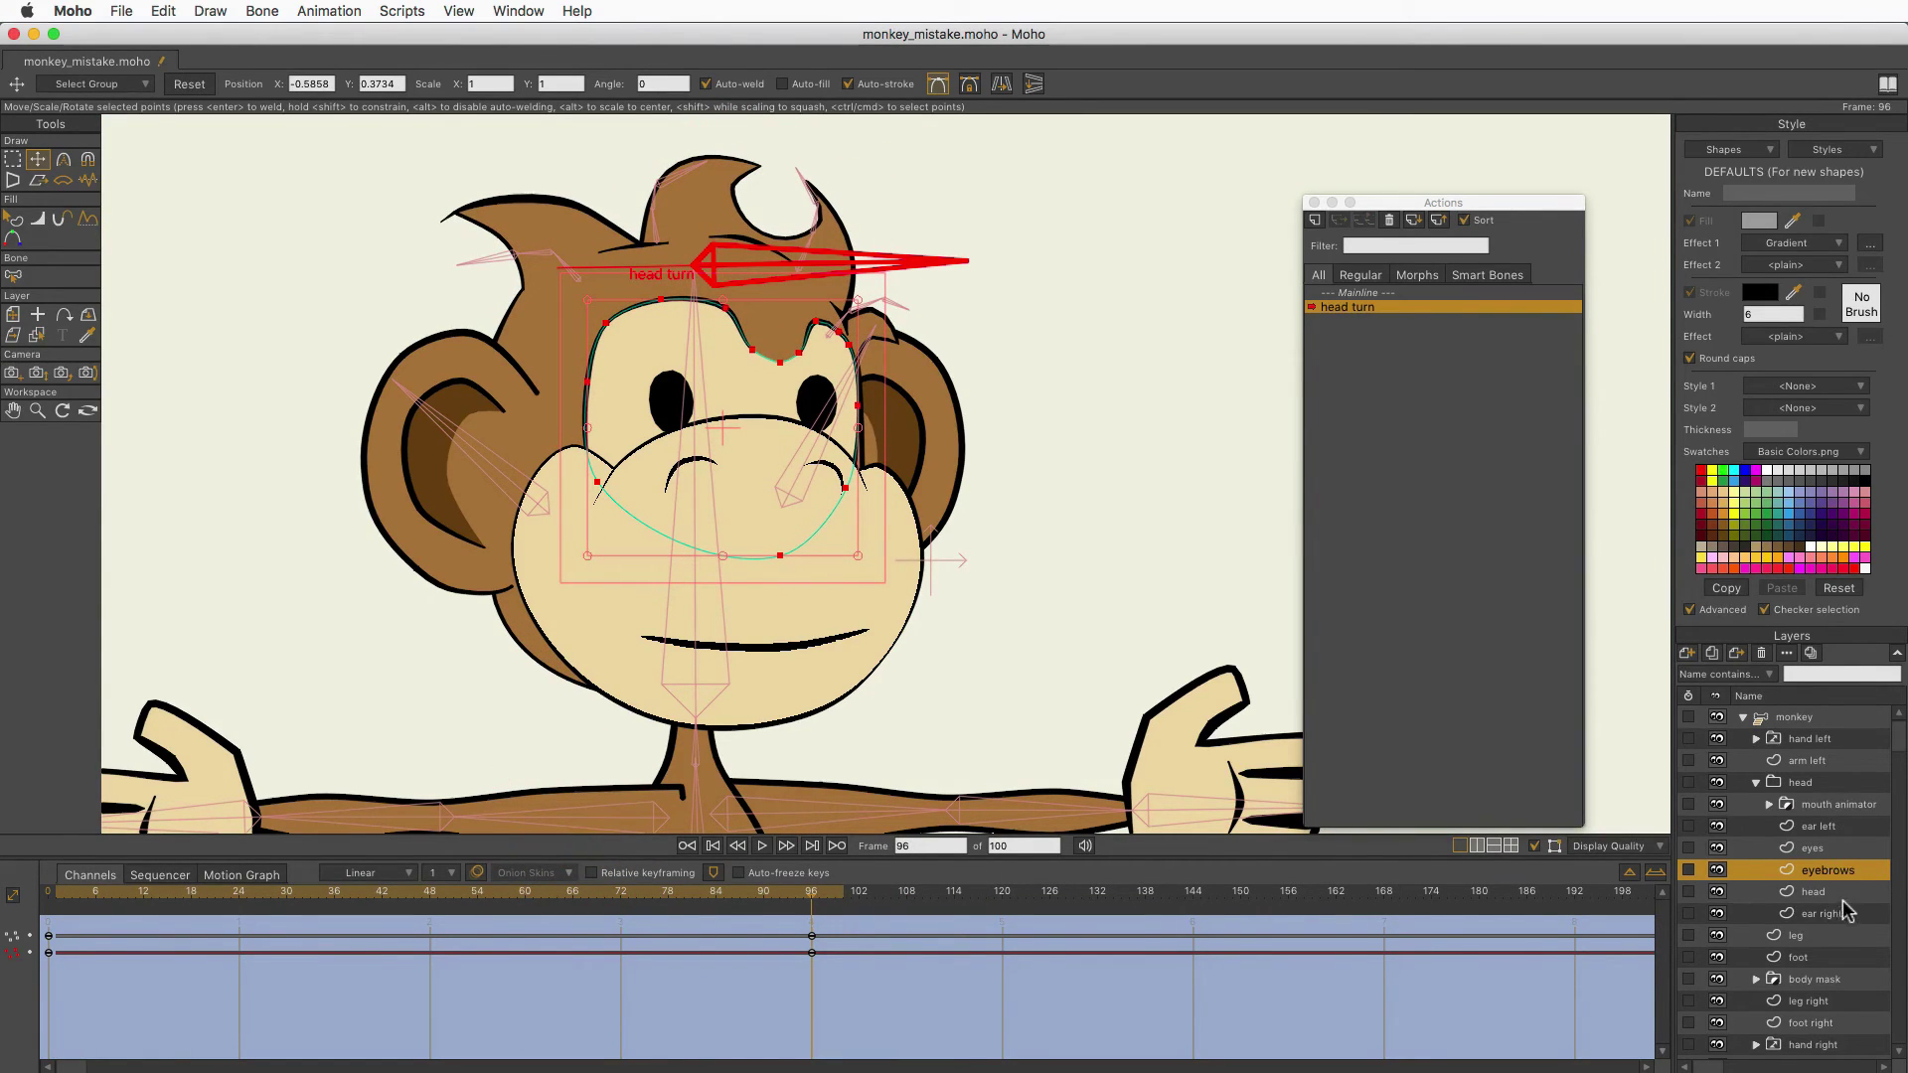
# Adjust the curve handles at the head outline's lower left below the ear, and scrub the action back to frame 0 to review it.
pyautogui.click(1828, 892)
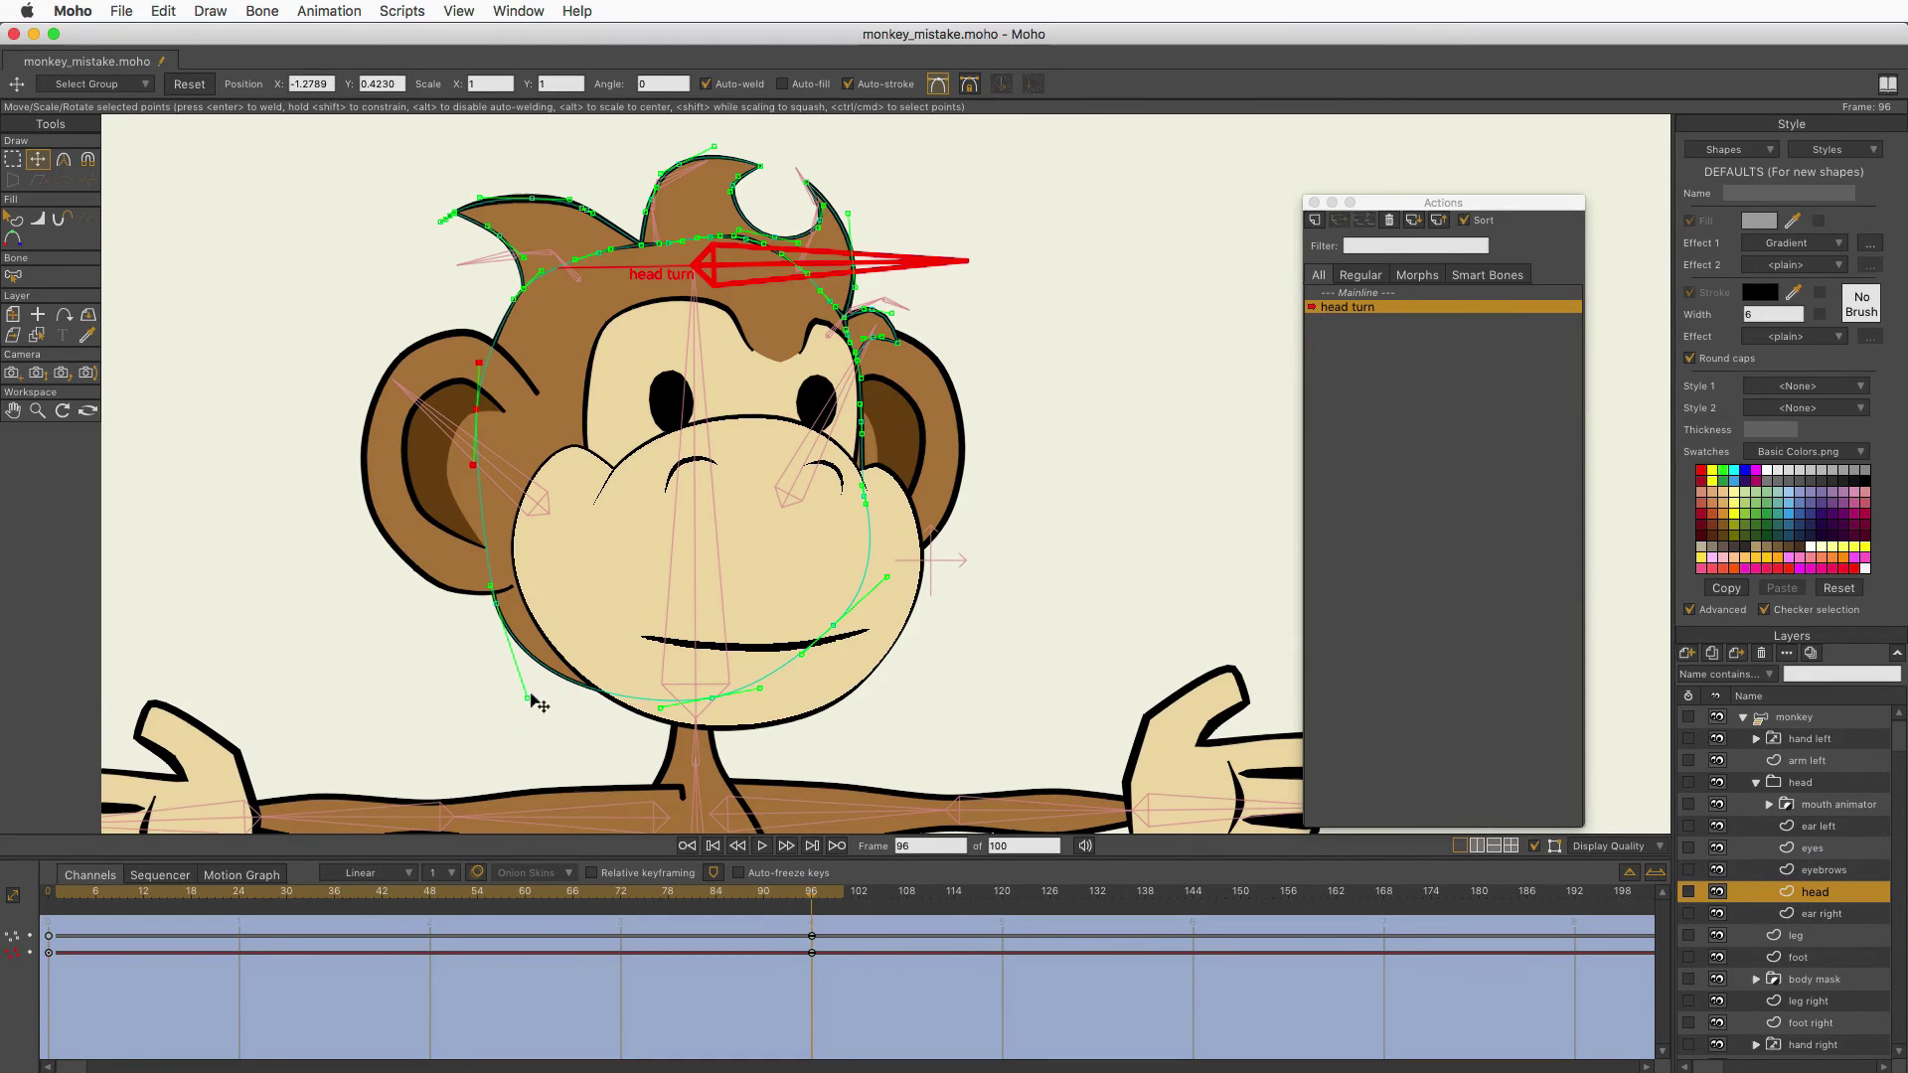
pyautogui.moveTo(527, 698); pyautogui.dragTo(519, 670)
pyautogui.moveTo(496, 602); pyautogui.dragTo(500, 588)
pyautogui.moveTo(817, 901); pyautogui.dragTo(914, 898)
pyautogui.moveTo(703, 881); pyautogui.dragTo(5, 875)
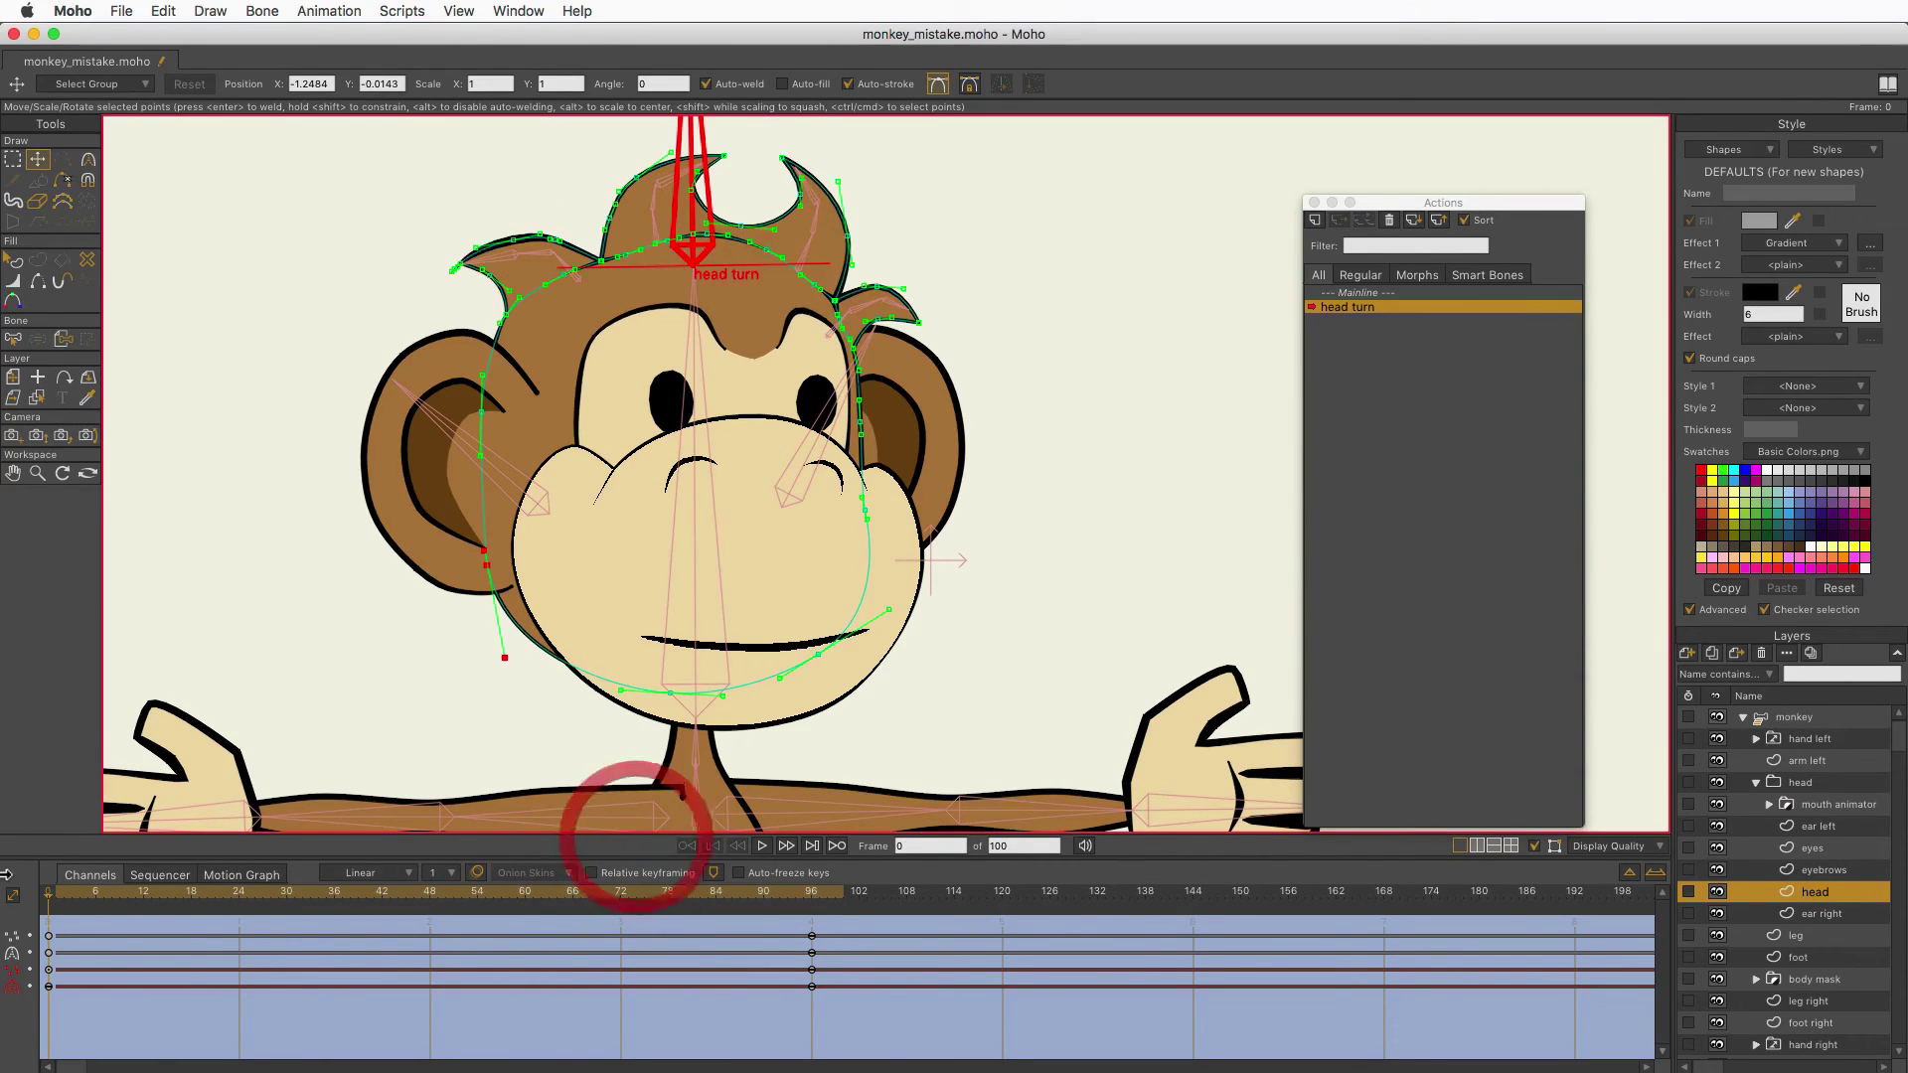
# Return the monkey layer to the Mainline and move the root bone well to the right at frame 109.
pyautogui.click(1794, 717)
pyautogui.doubleClick(1361, 294)
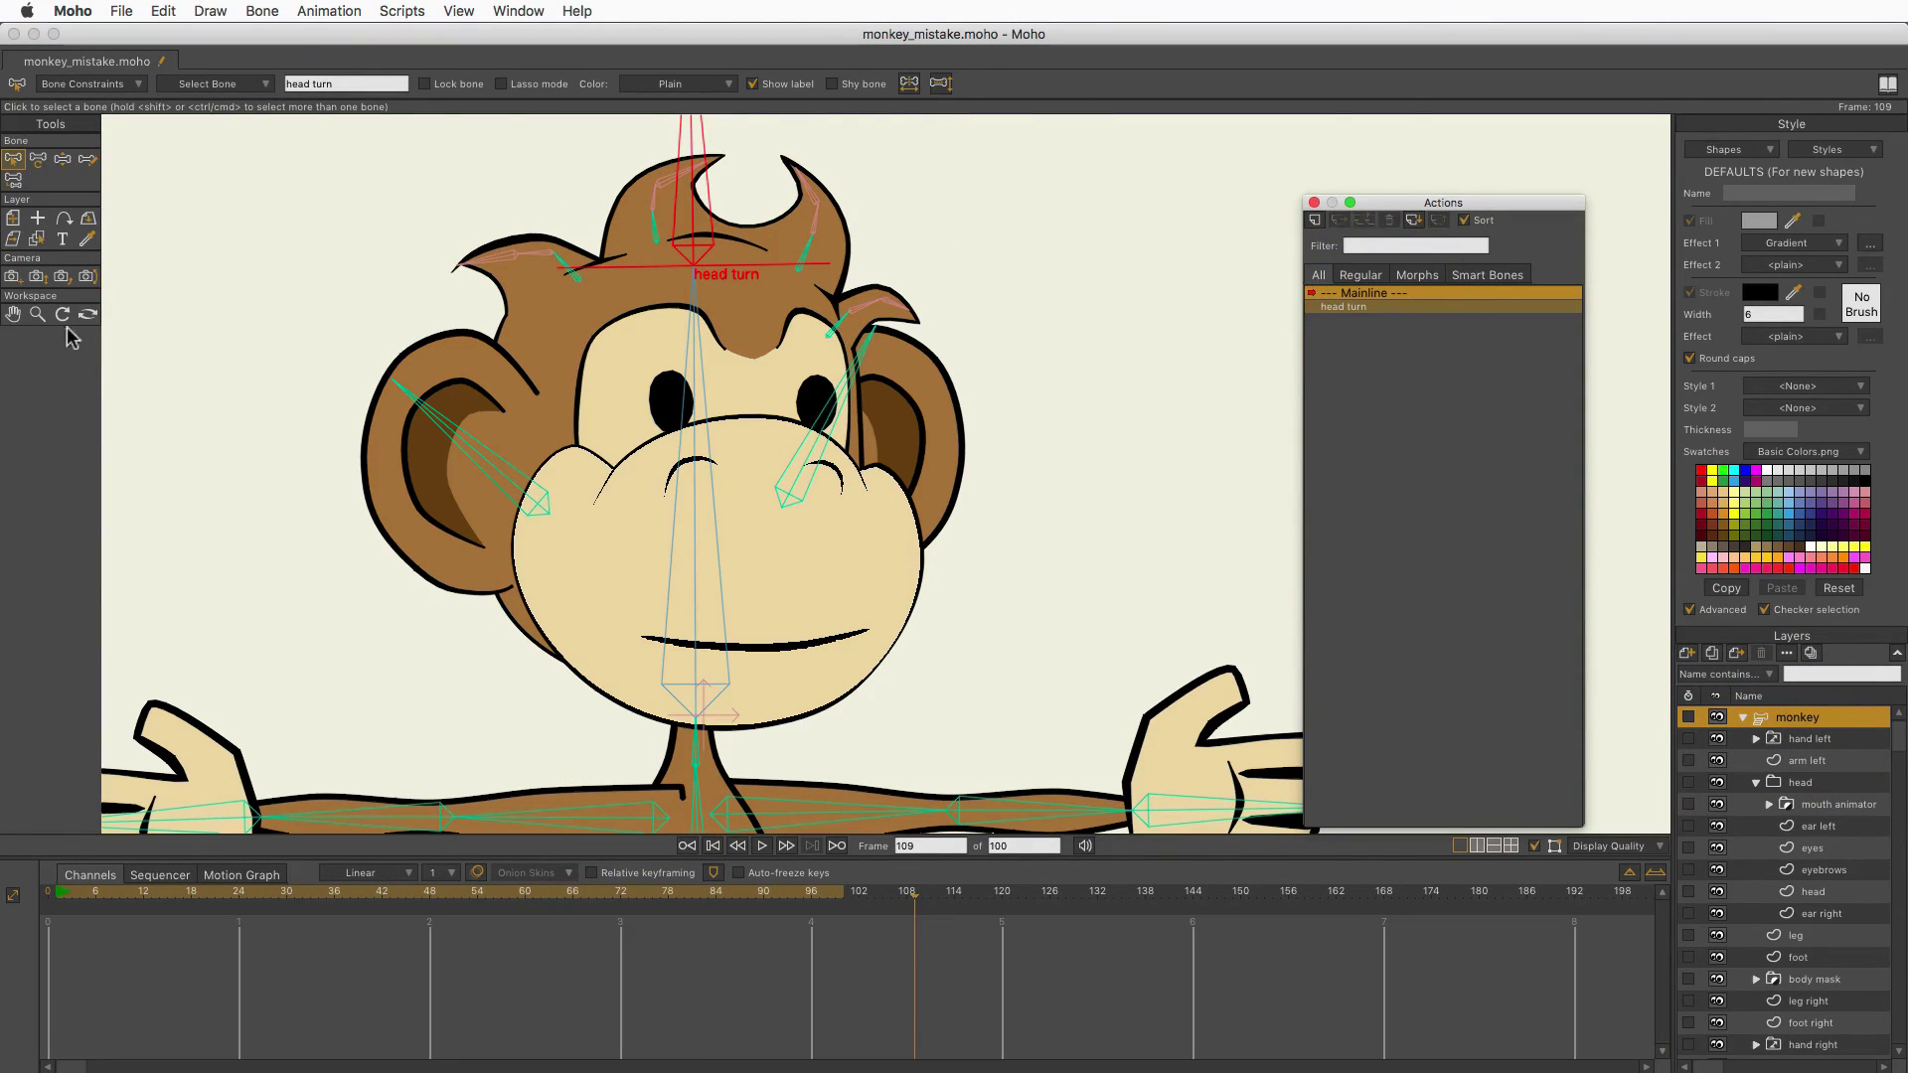
pyautogui.click(38, 314)
pyautogui.moveTo(805, 557); pyautogui.dragTo(413, 785)
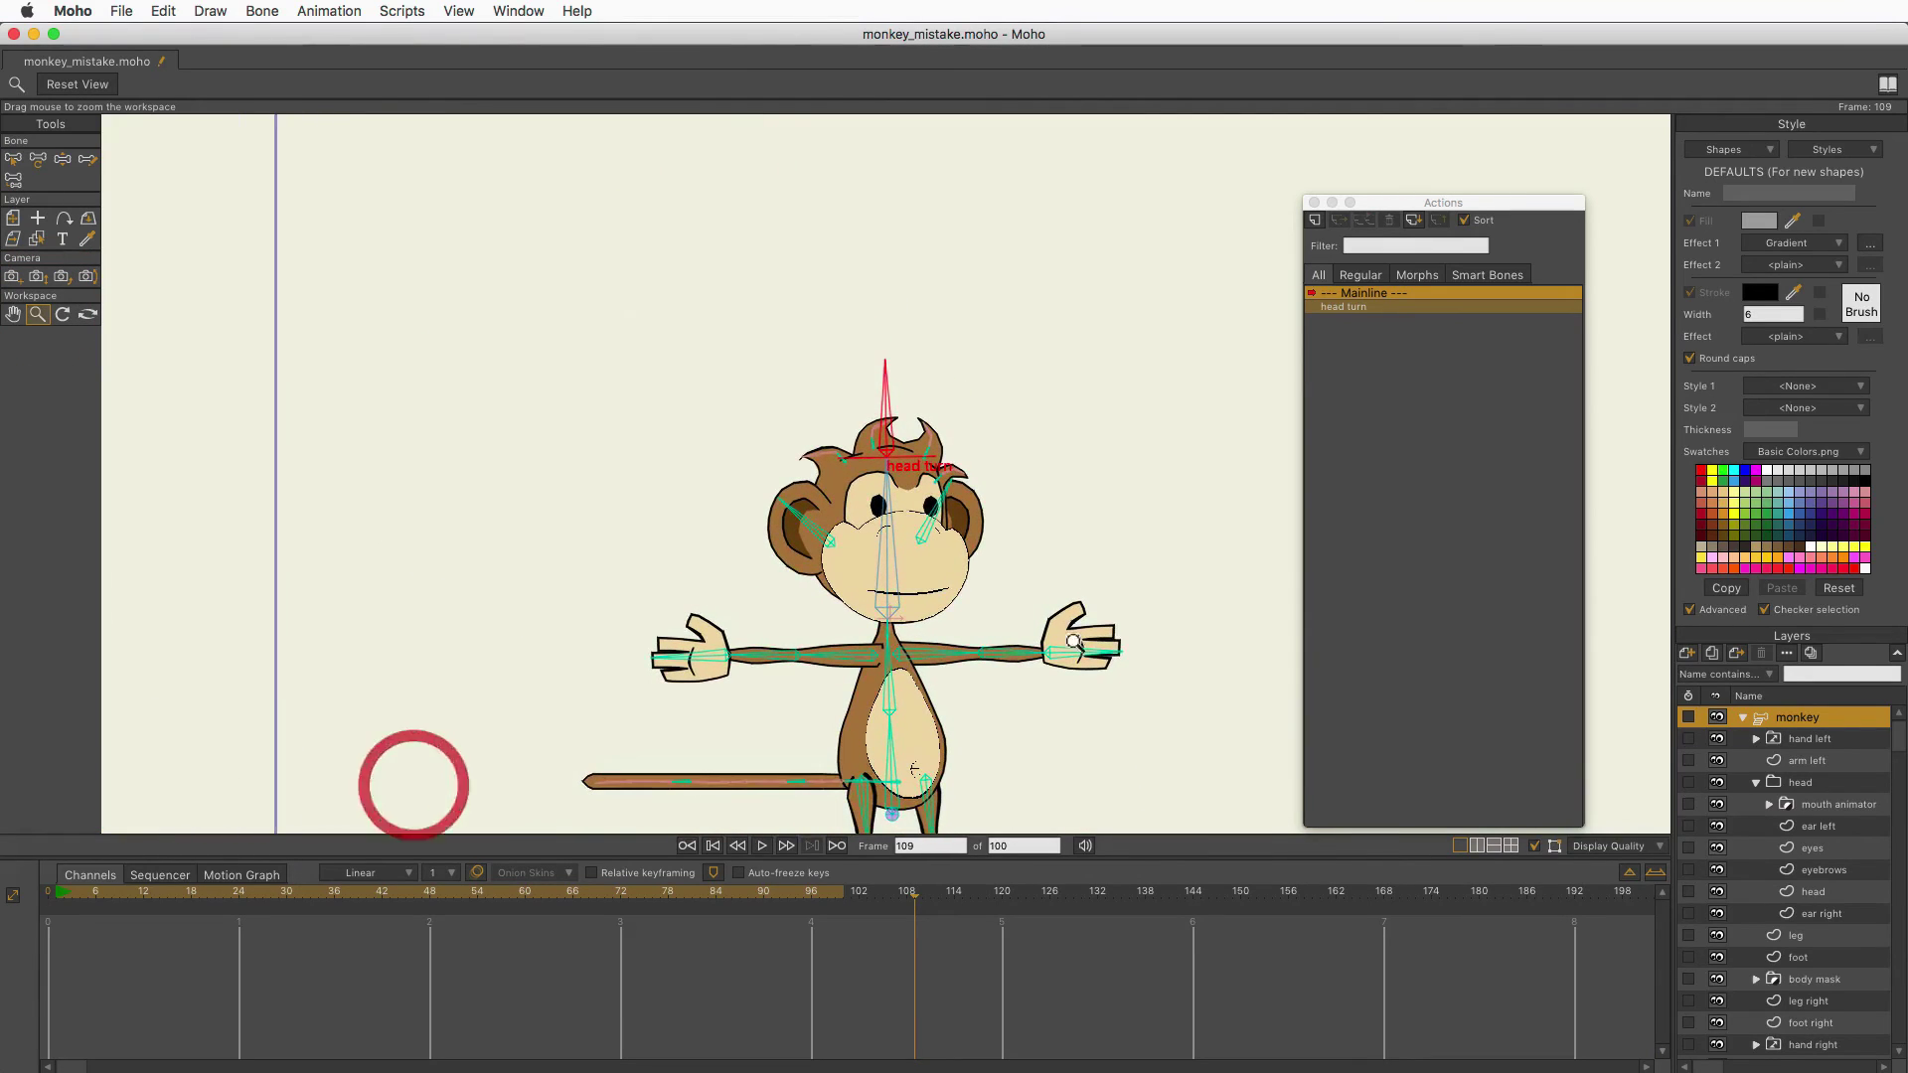
pyautogui.moveTo(1133, 655); pyautogui.dragTo(690, 671)
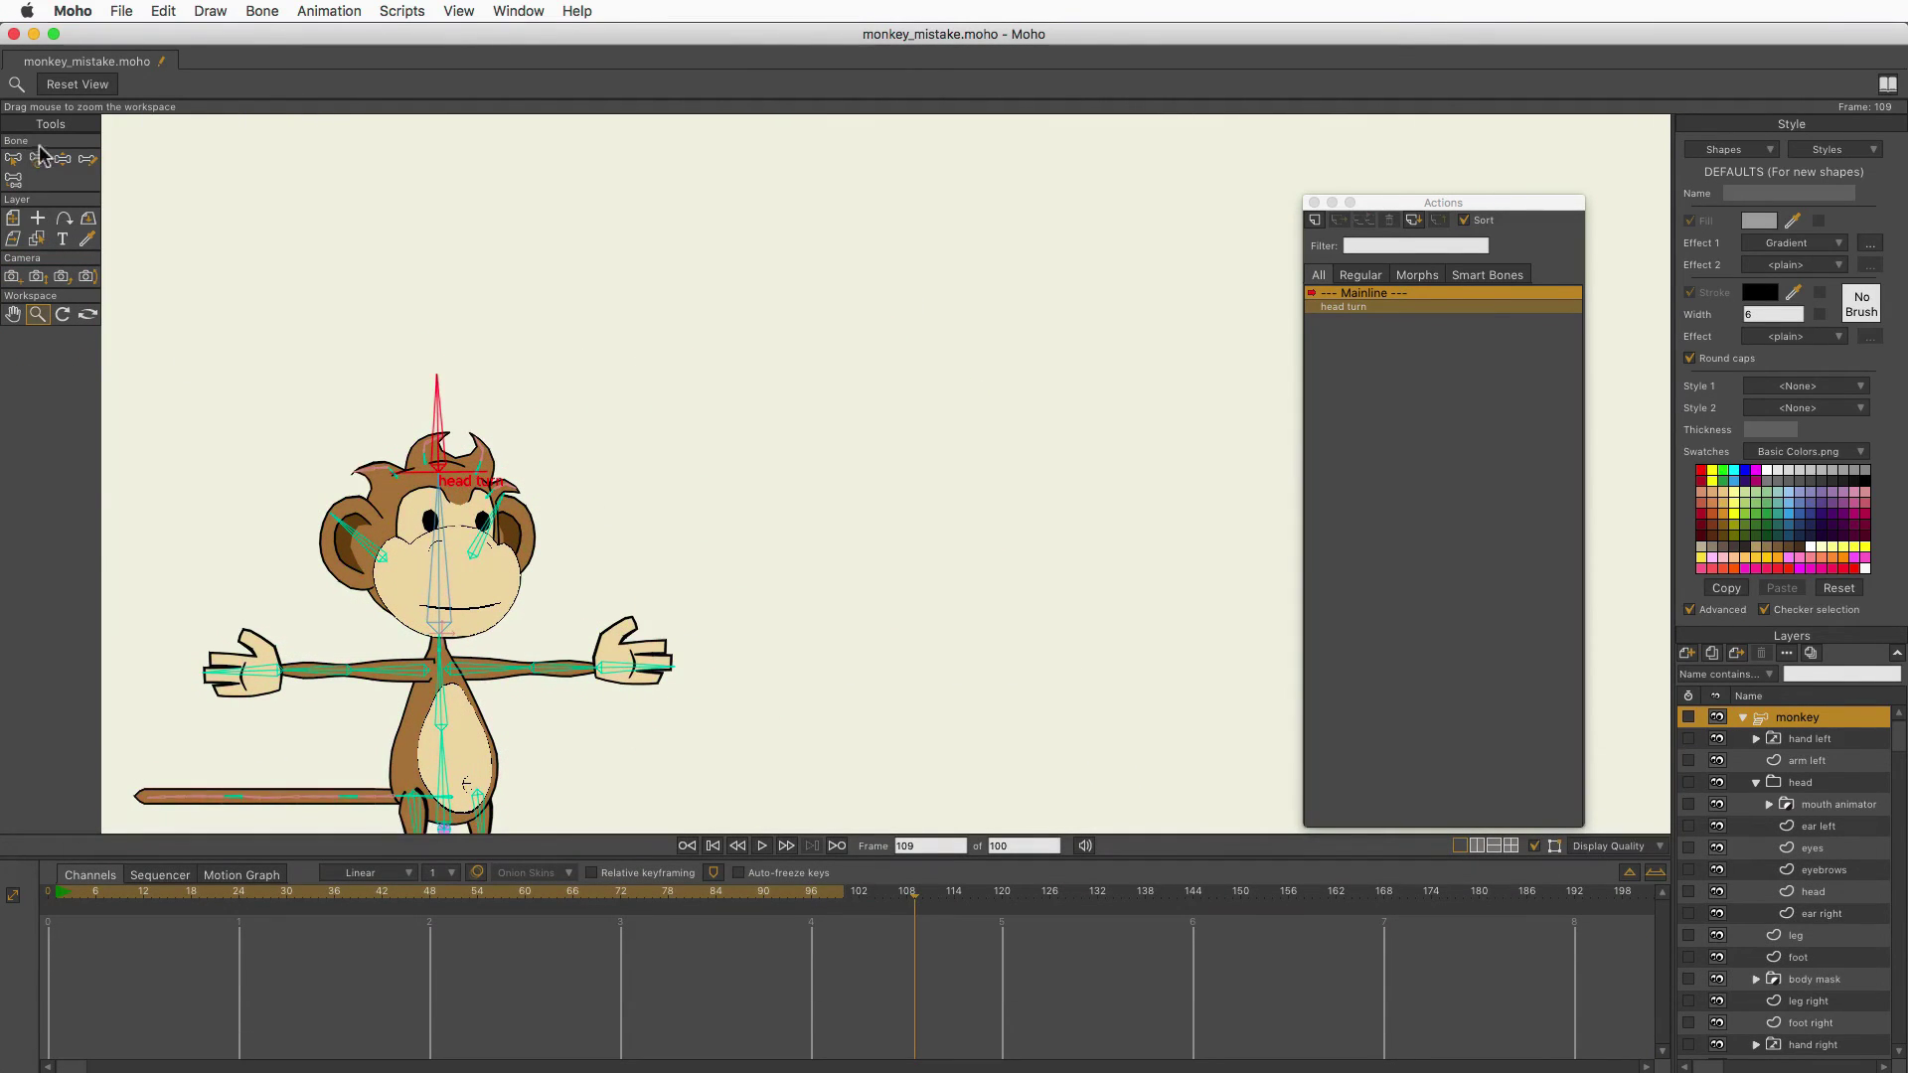
pyautogui.click(38, 159)
pyautogui.moveTo(447, 831); pyautogui.dragTo(1160, 651)
# Rotate the head turn bone to about -89.3° at frame 109 on the Mainline to test the head turn.
pyautogui.moveTo(1161, 224); pyautogui.dragTo(1250, 294)
pyautogui.moveTo(1214, 436); pyautogui.dragTo(1254, 370)
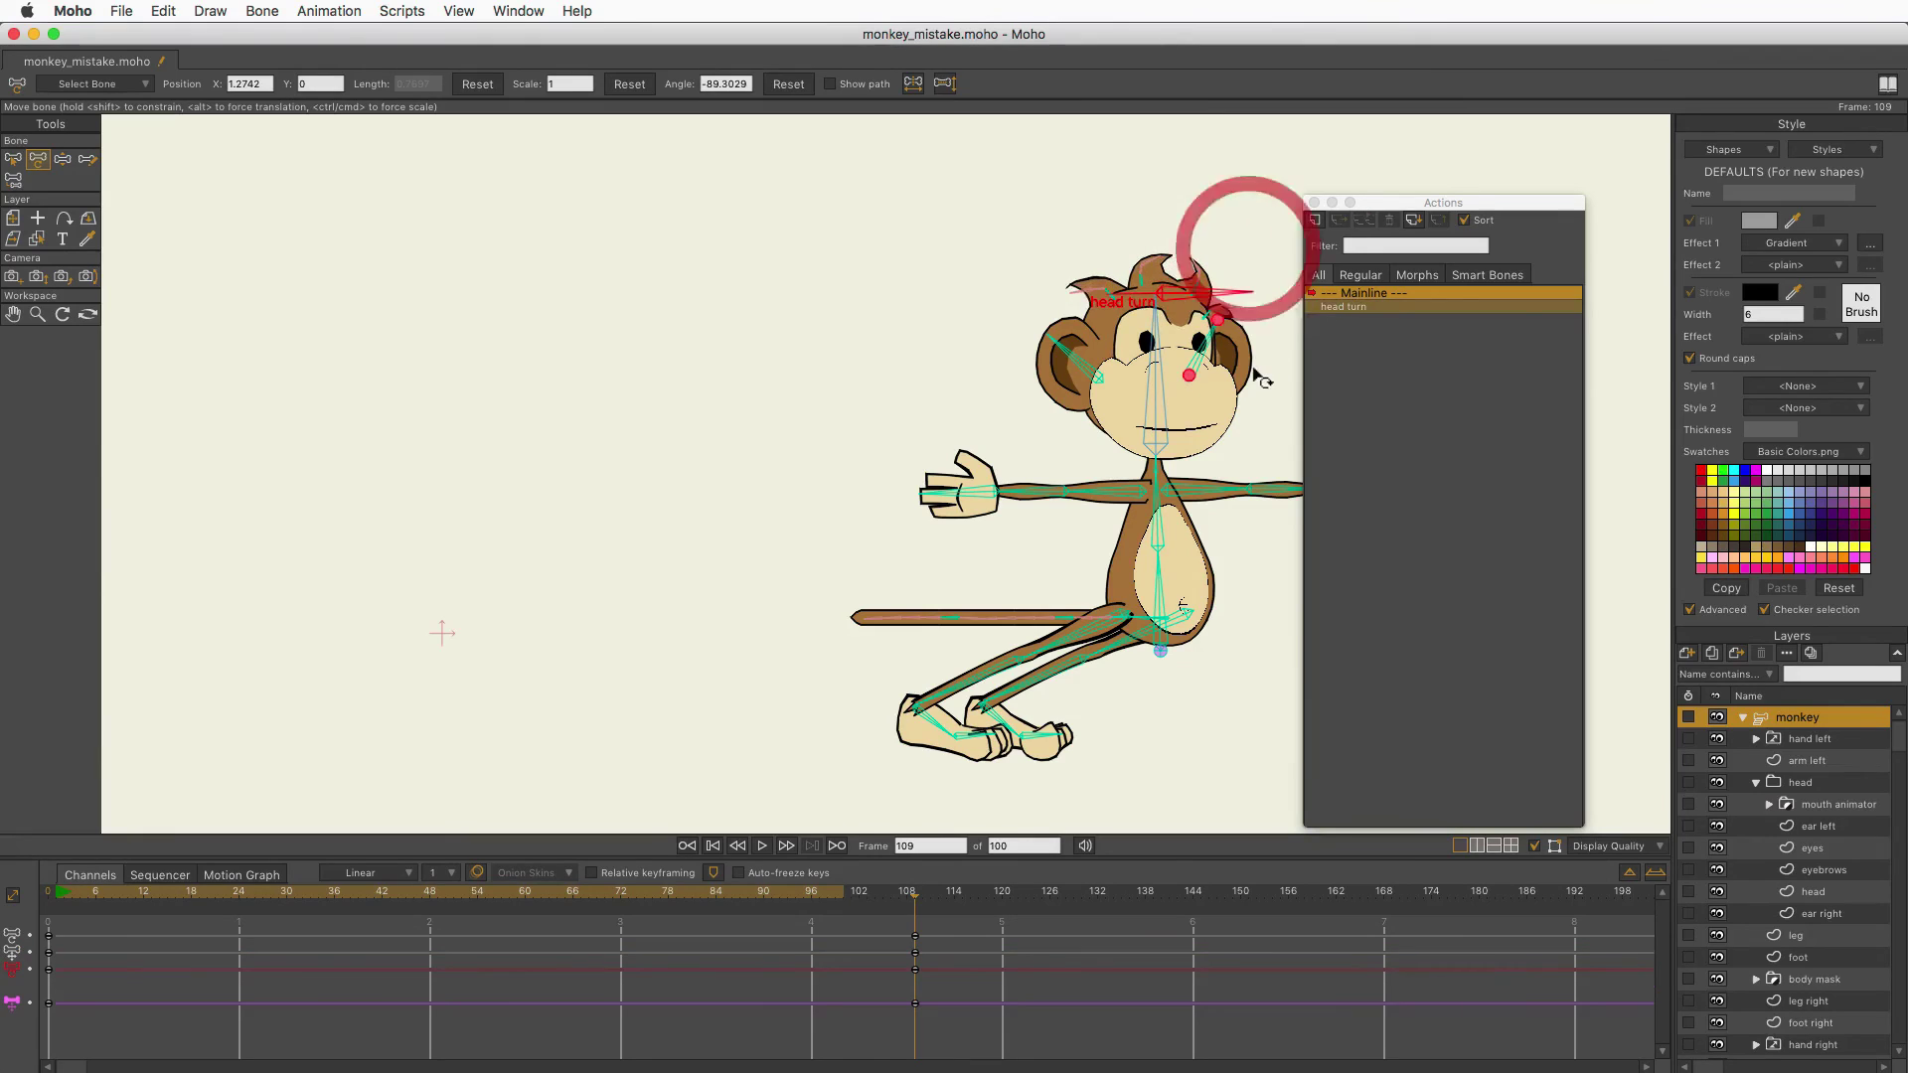
pyautogui.click(12, 159)
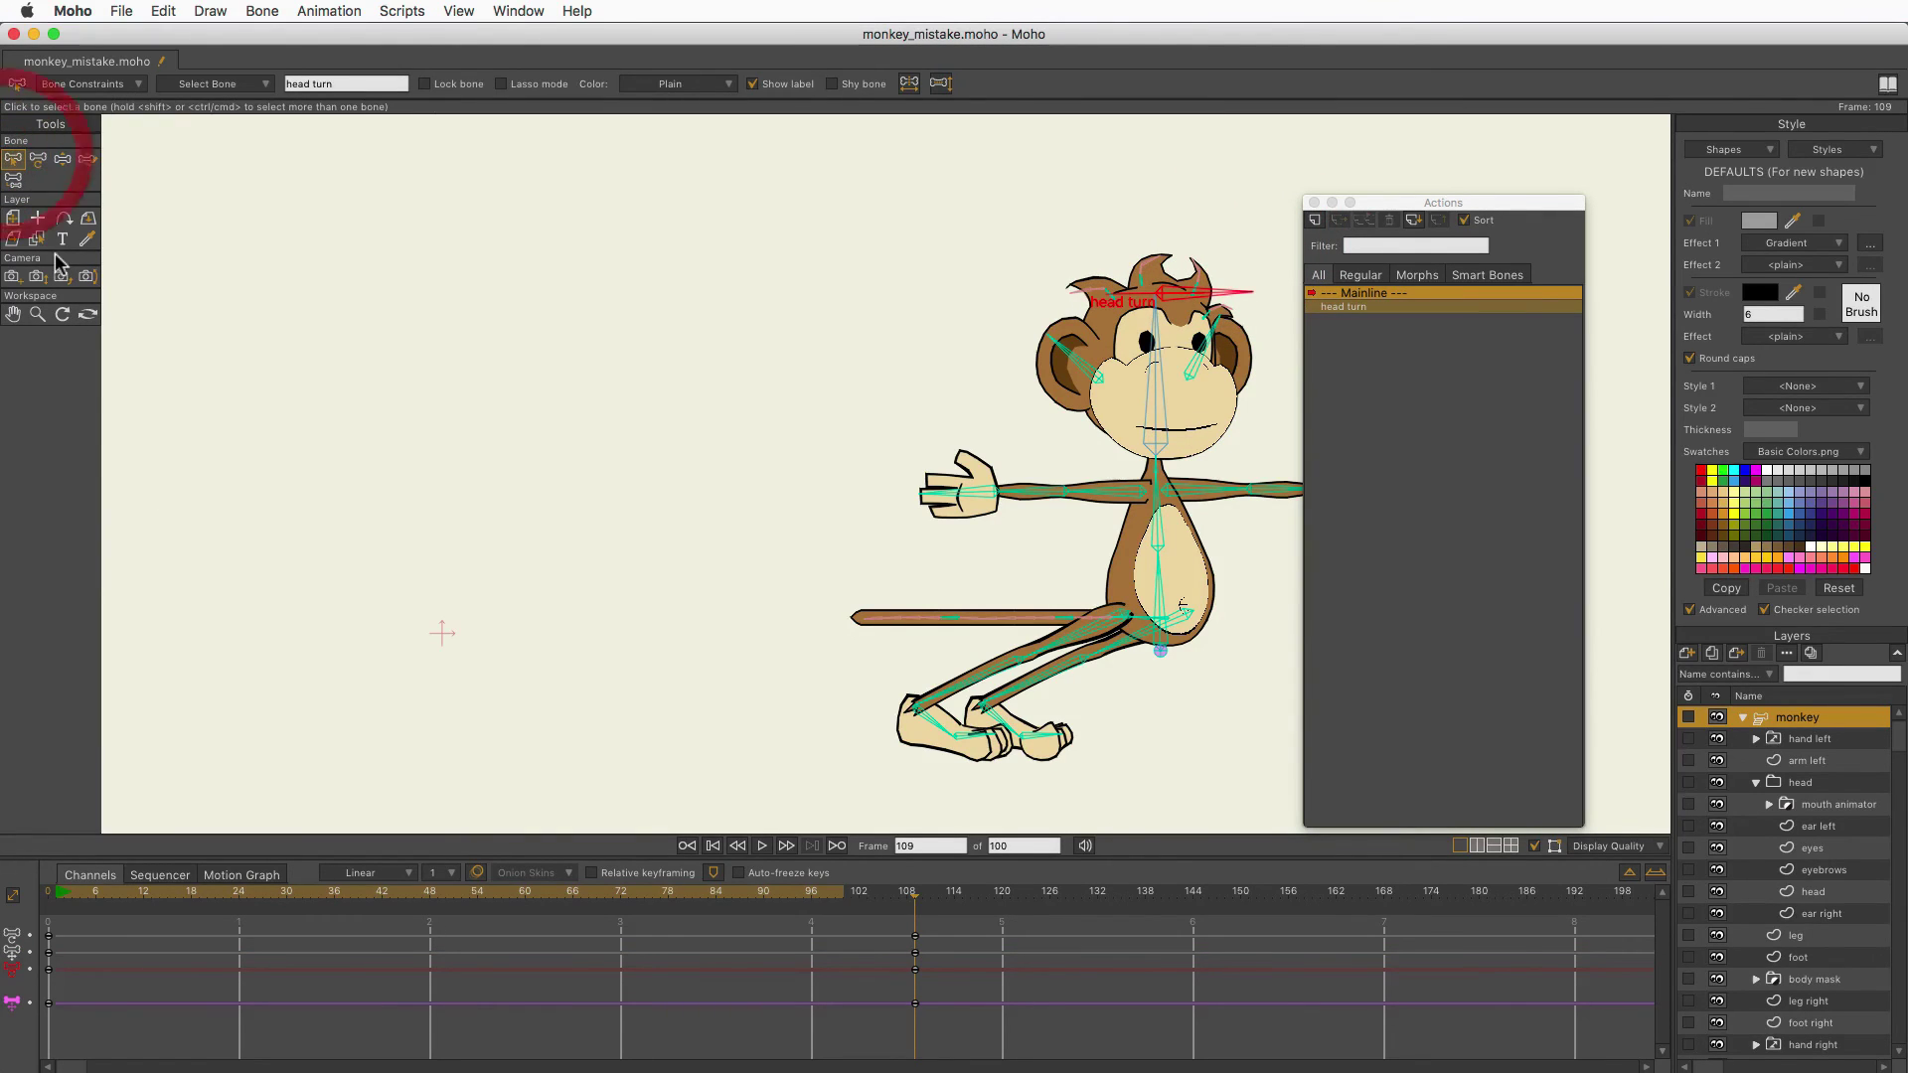